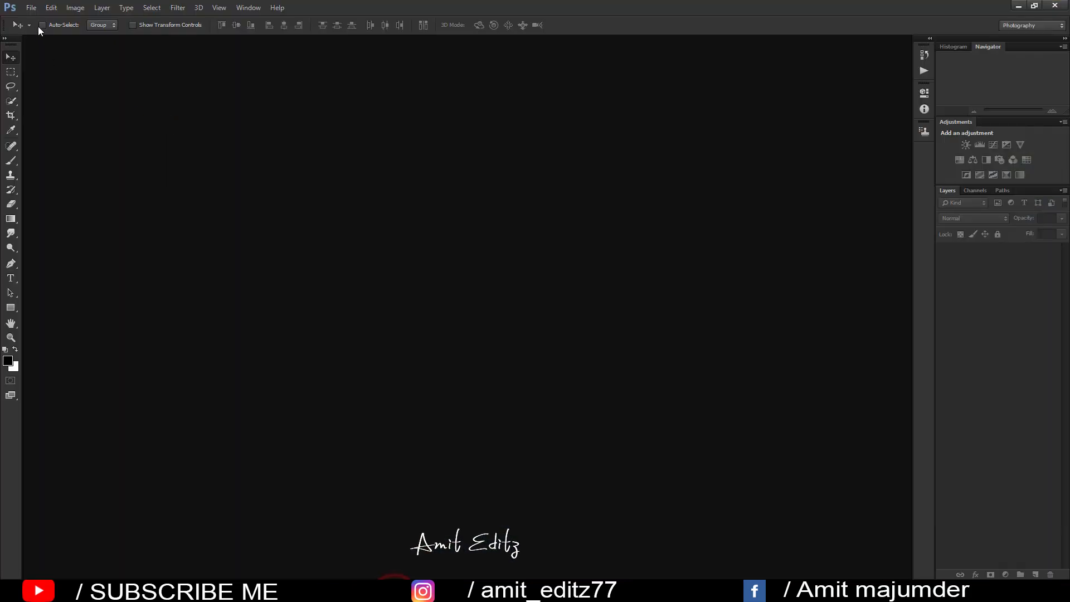
- Open dfgfg and IMG_9615, dock IMG_9615 as a tab and move dfgfg's window lower left
left_click(31, 7)
left_click(39, 26)
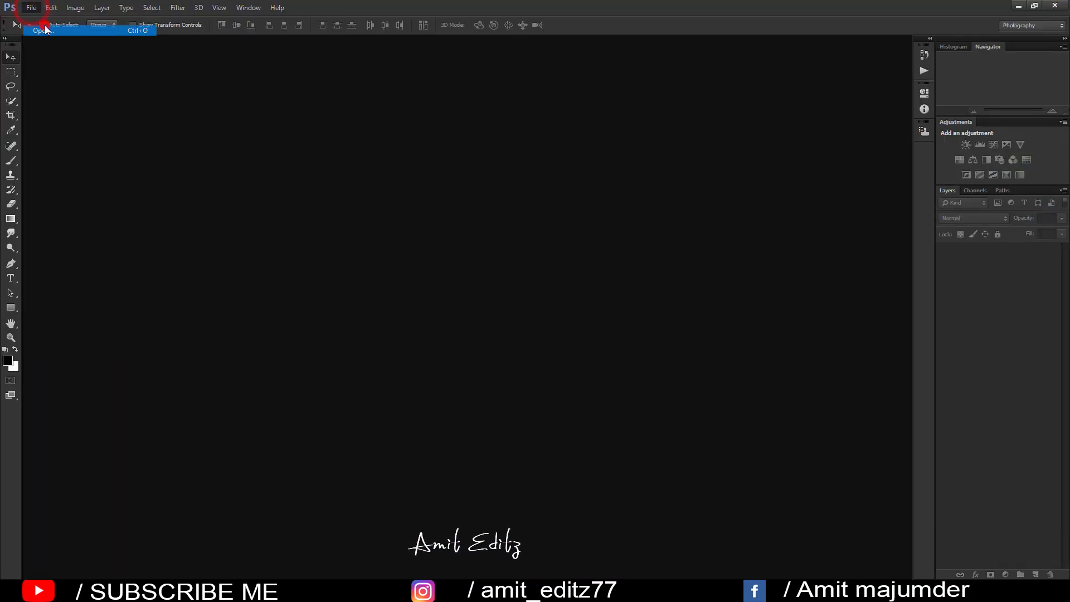
left_click(526, 92)
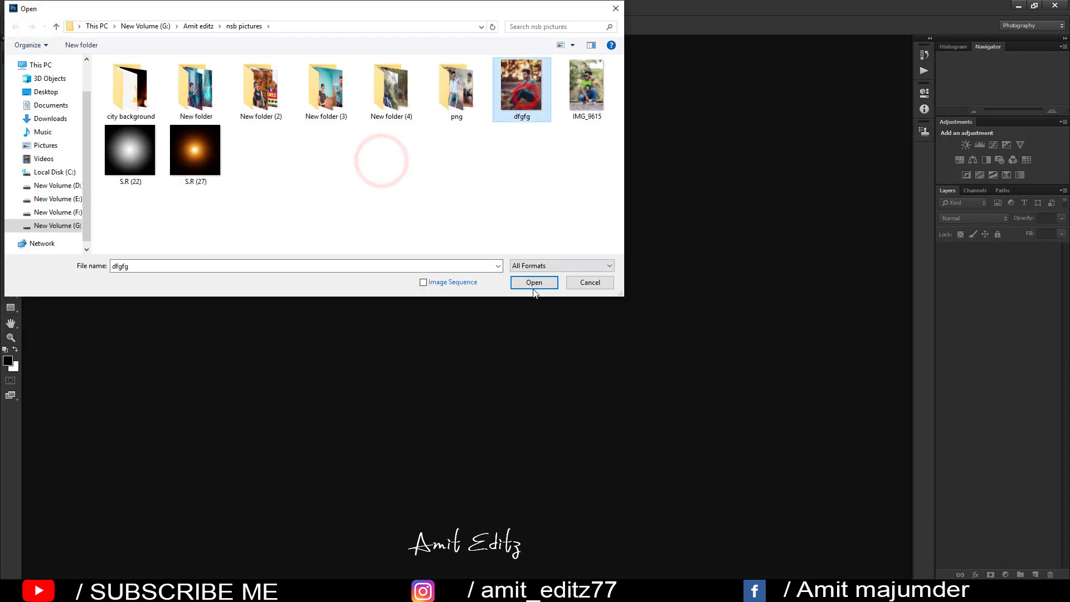
left_click(592, 92, "ctrl")
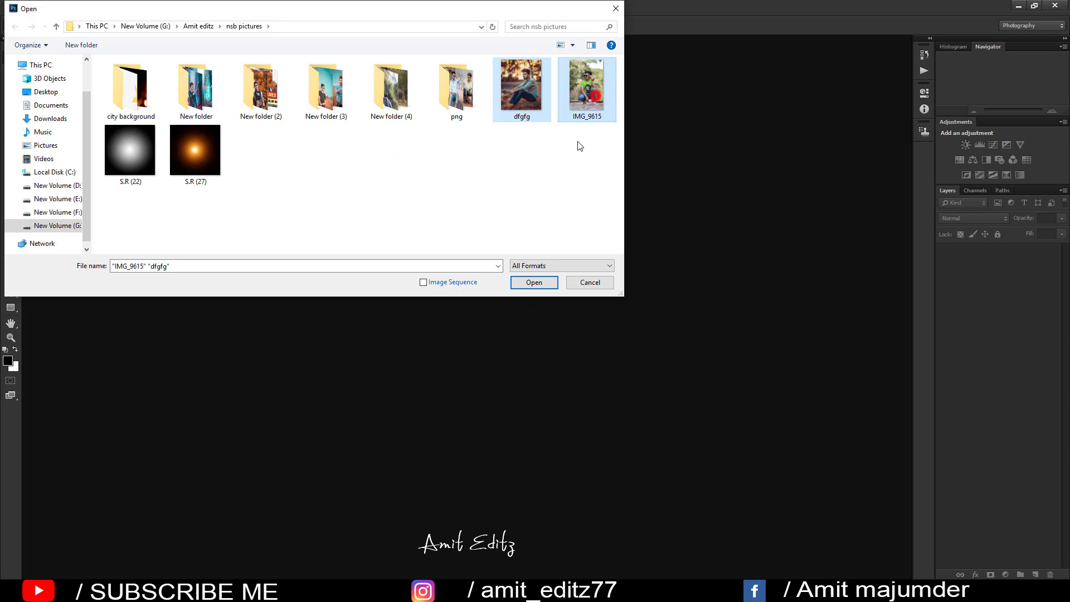
left_click(534, 282)
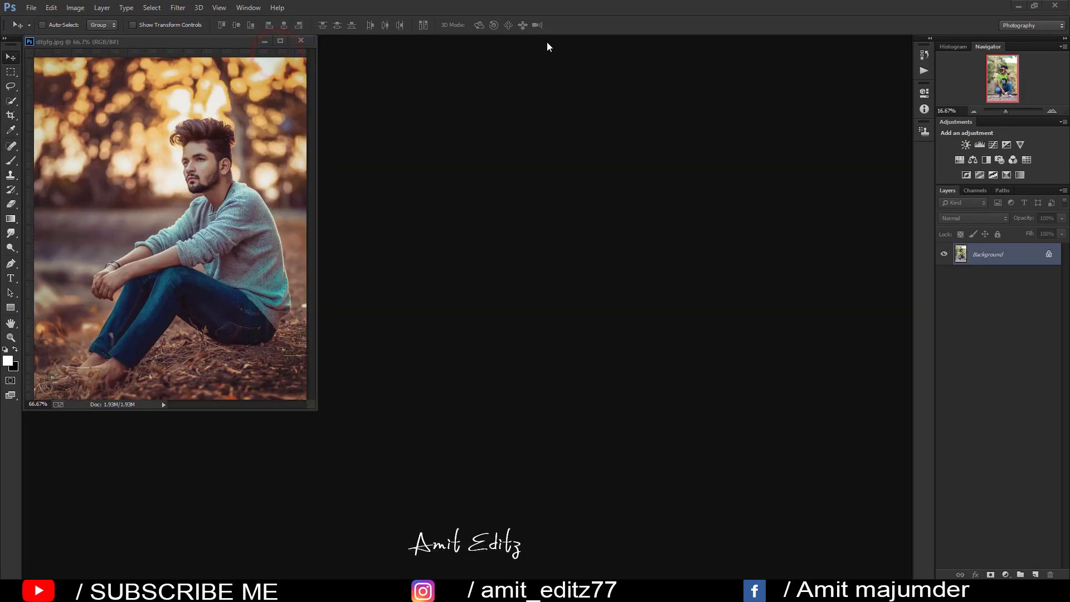
left_click_drag(329, 62, 546, 42)
mouse_move(223, 40)
left_mouse_down()
mouse_move(169, 337)
mouse_move(171, 237)
left_mouse_up()
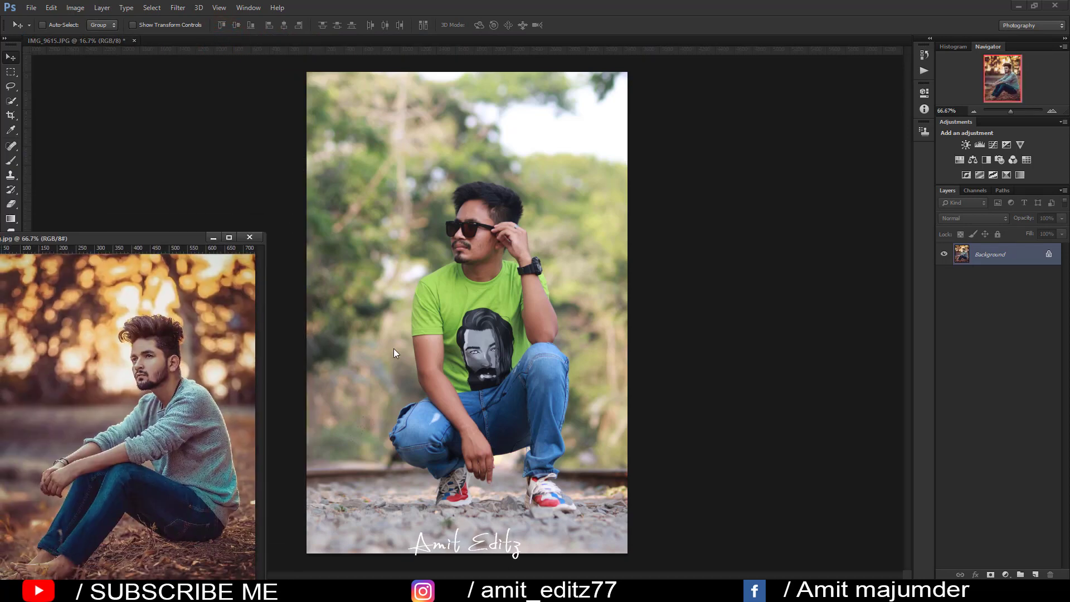
- Try a 4:5 crop on IMG_9615, then undo it
left_click(498, 258)
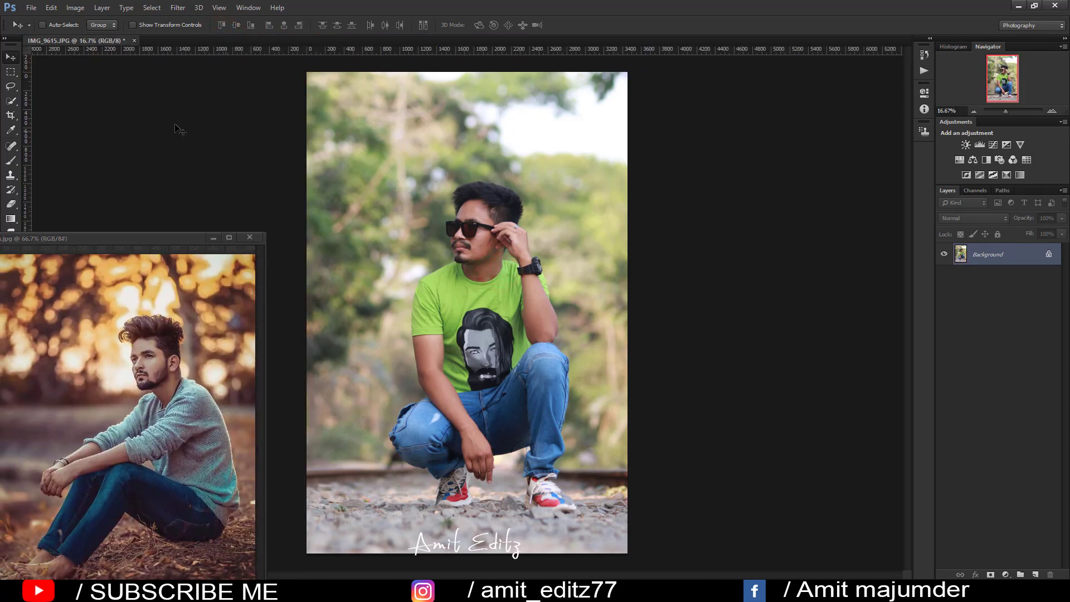
left_click(11, 115)
left_click(81, 24)
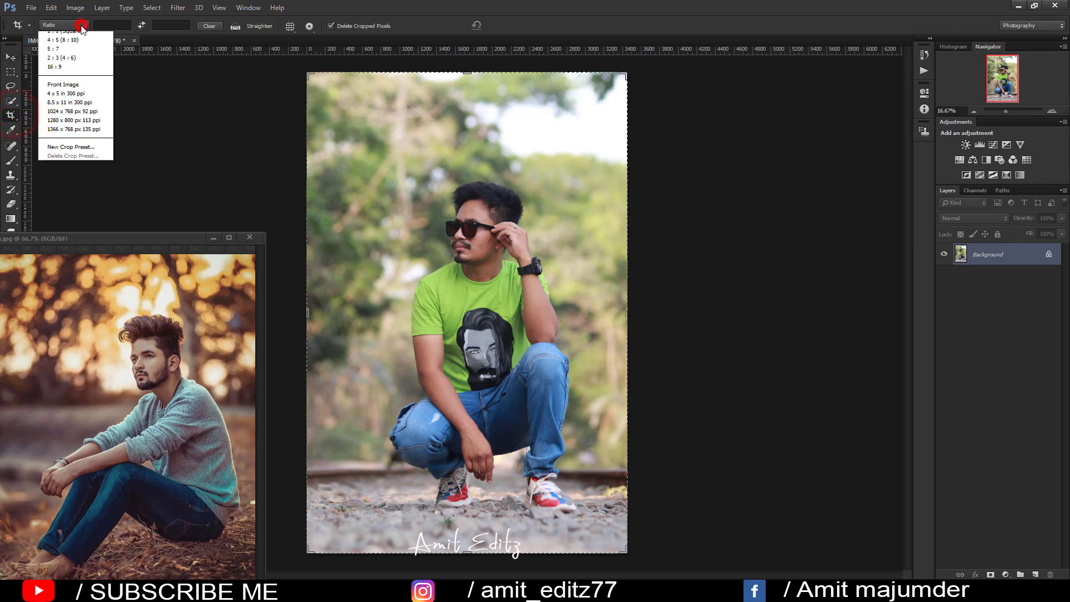
left_click(84, 81)
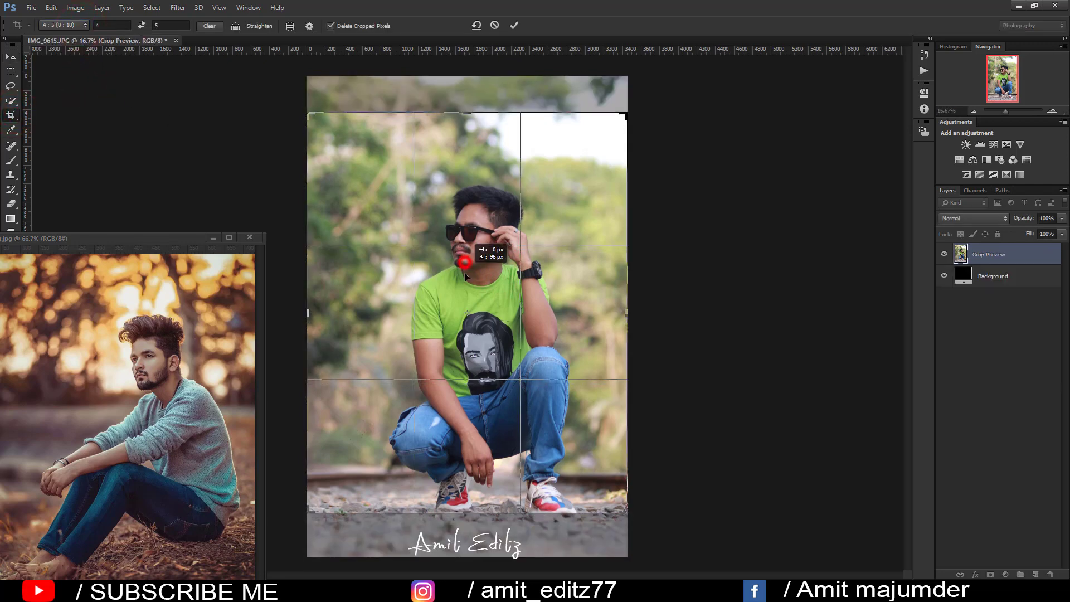
mouse_move(462, 267)
left_mouse_down()
mouse_move(463, 288)
mouse_move(464, 253)
left_mouse_up()
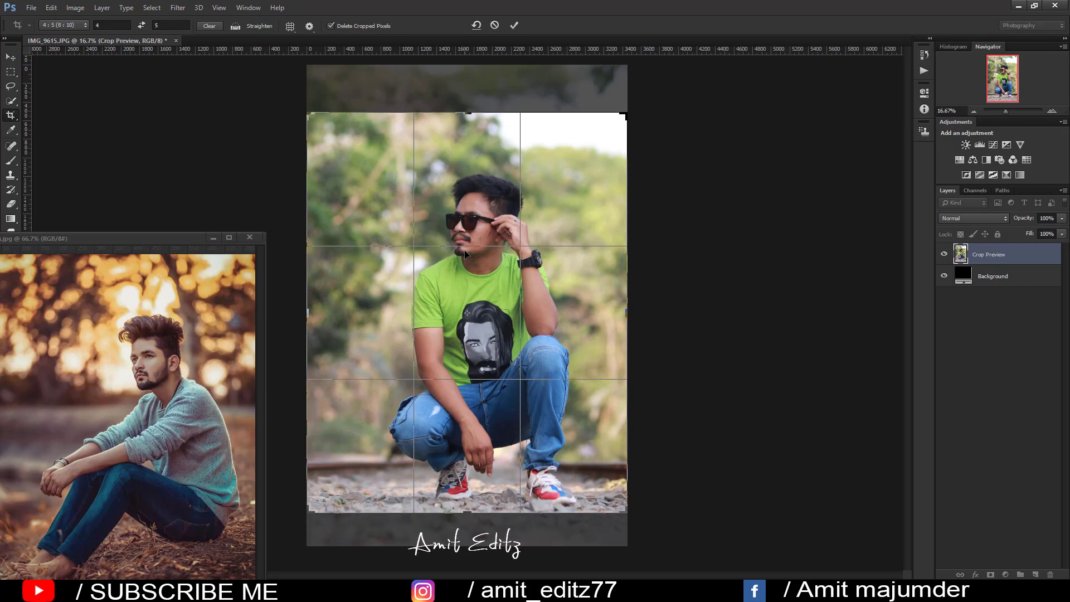
key("Return")
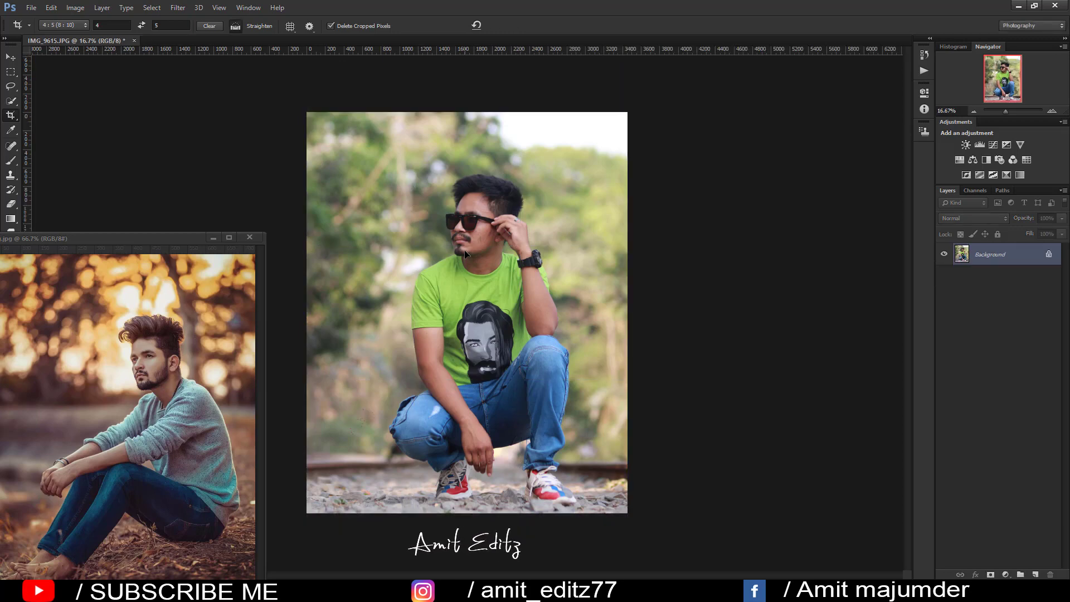
key("ctrl+z")
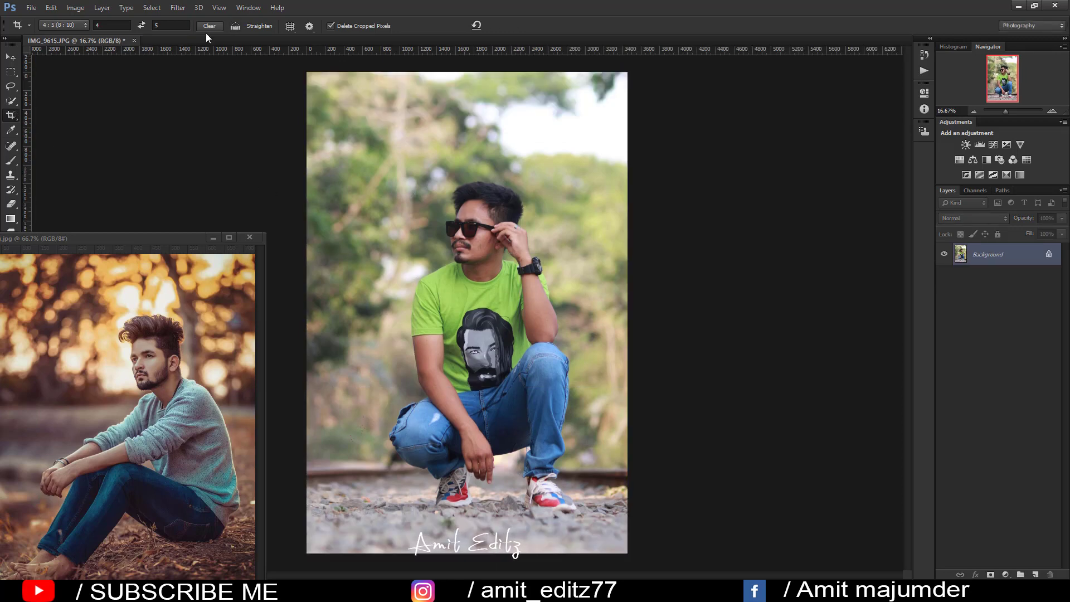
- Free-crop the bottom edge up to trim the gravel, then duplicate the Background layer
left_click(209, 26)
left_click(10, 115)
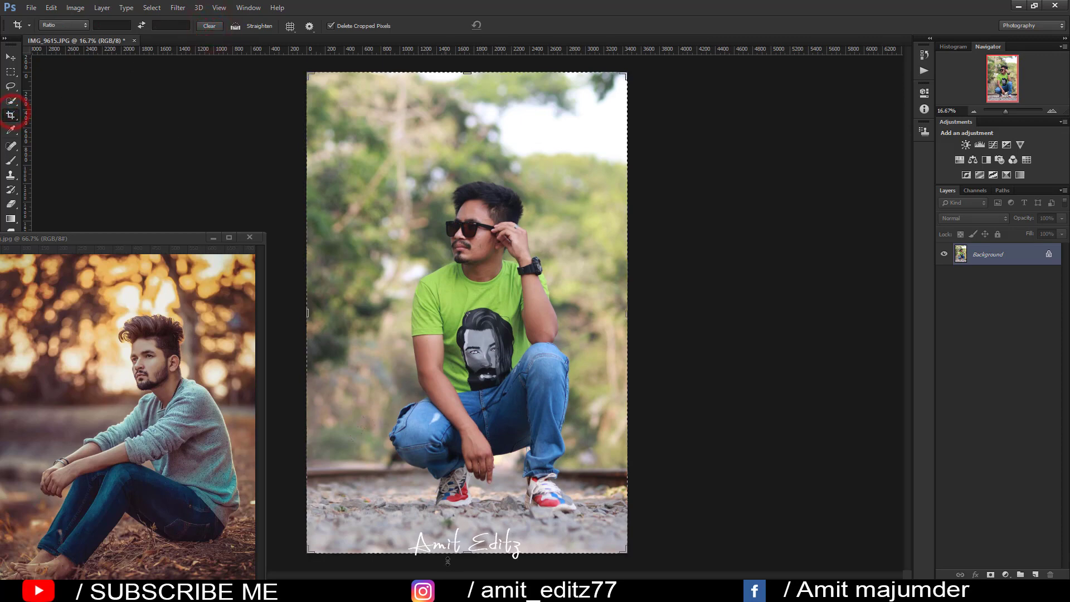
left_click_drag(464, 556, 467, 537)
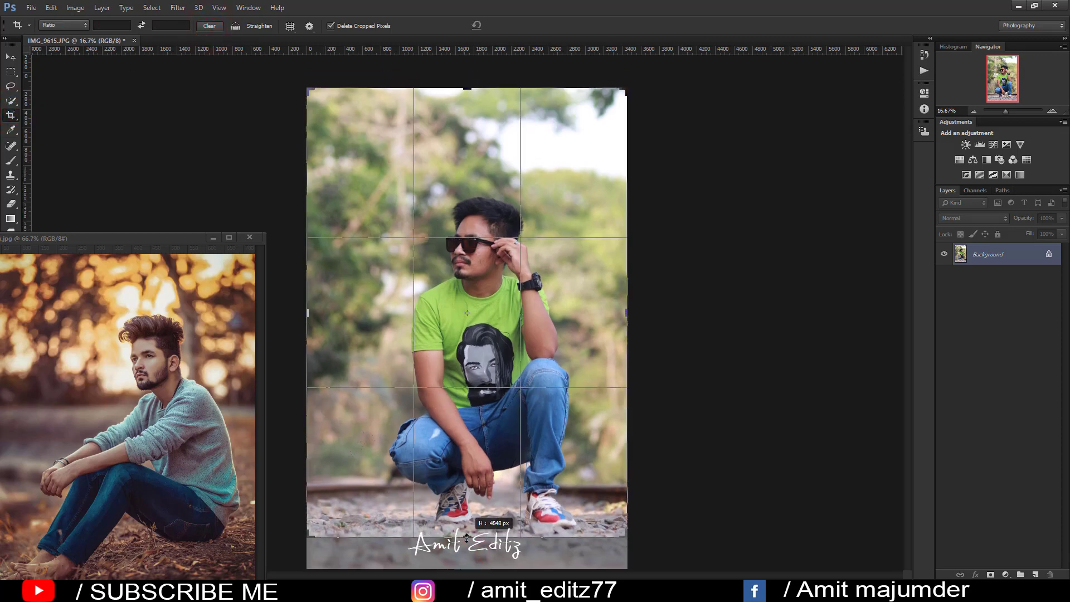
key("Return")
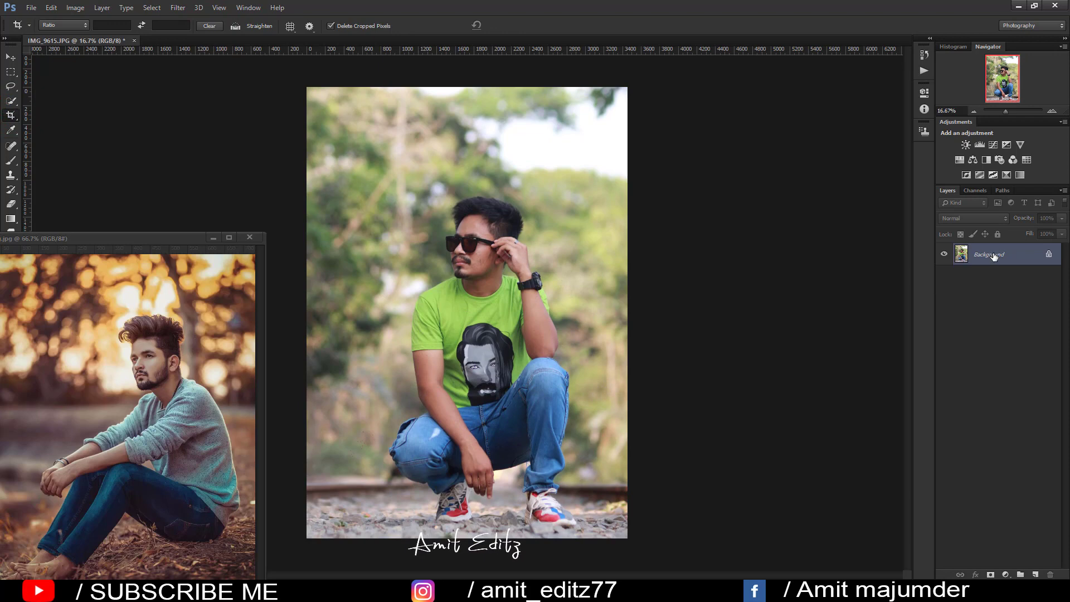
left_click_drag(998, 255, 1036, 574)
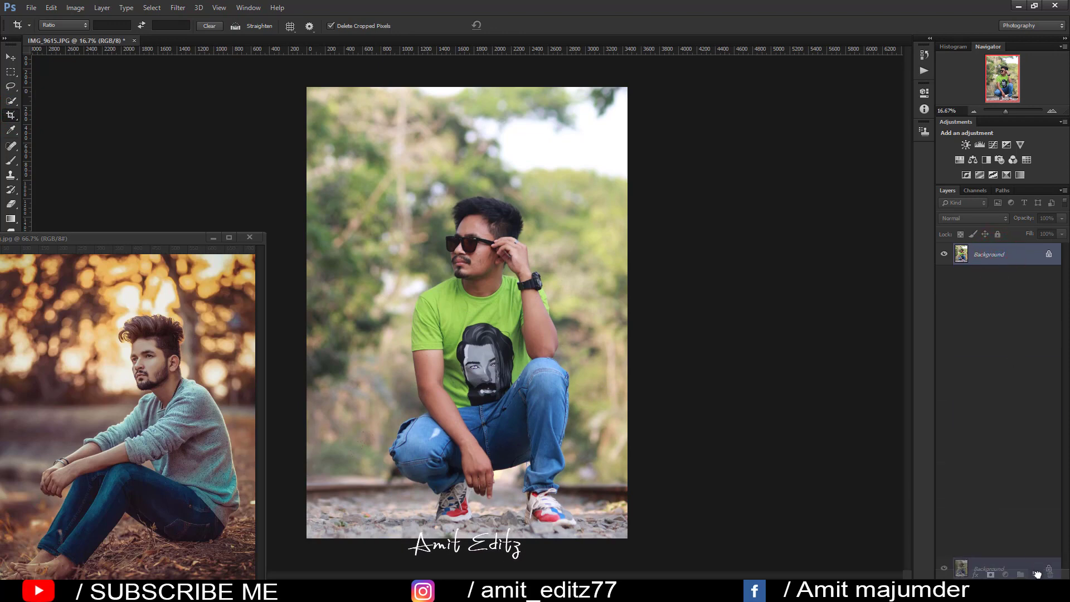
- Apply Imagenomic Noiseware Professional with default settings to the Background copy layer
left_click(178, 8)
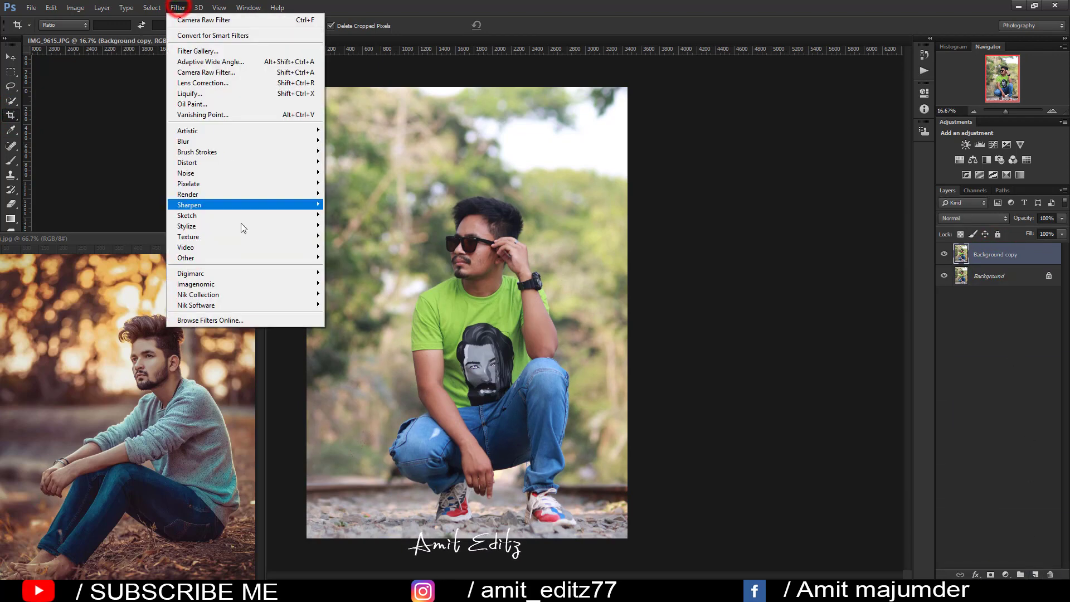
mouse_move(196, 284)
left_click(358, 284)
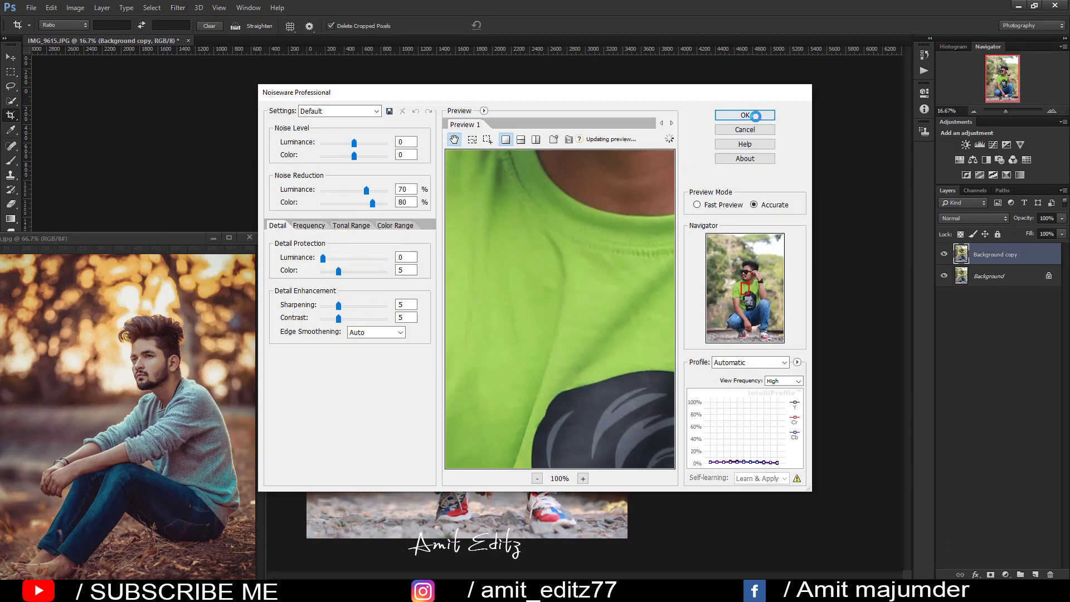
left_click(756, 116)
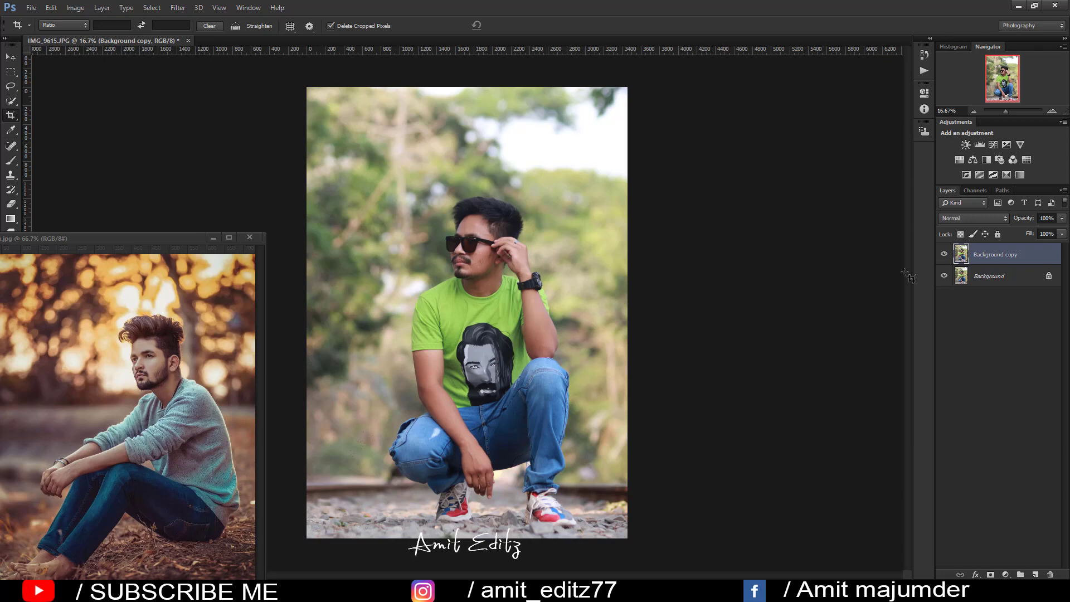
- In the Camera Raw filter, set Contrast +36 and Highlights -100, and lift the Shadows
left_click(178, 7)
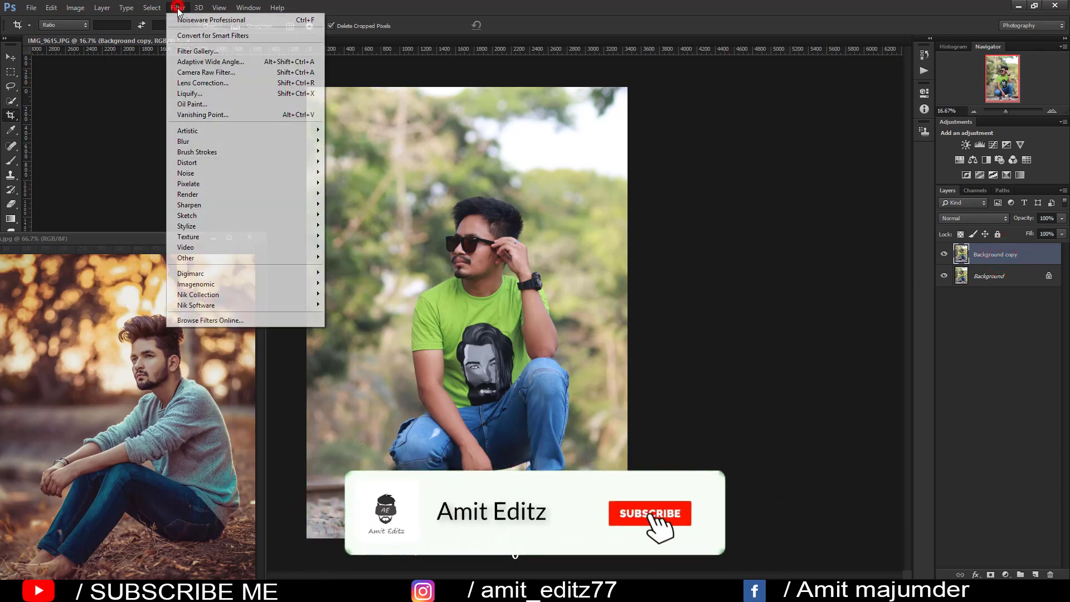
left_click(210, 77)
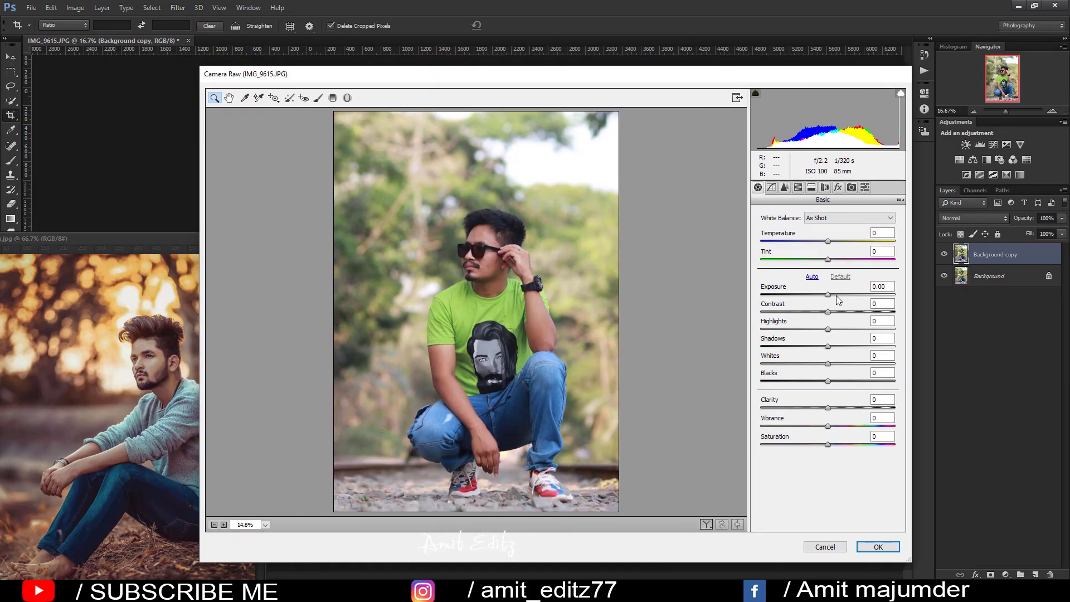
left_click(829, 311)
mouse_move(829, 311)
left_mouse_down()
mouse_move(852, 311)
mouse_move(761, 328)
left_mouse_up()
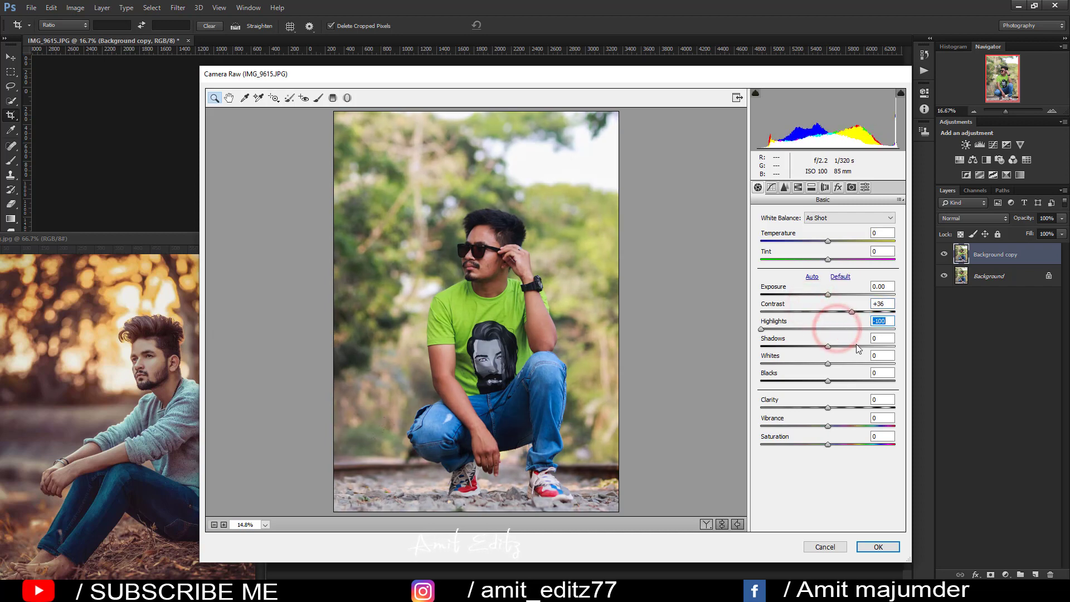
left_click_drag(828, 346, 754, 347)
left_click_drag(814, 329, 759, 329)
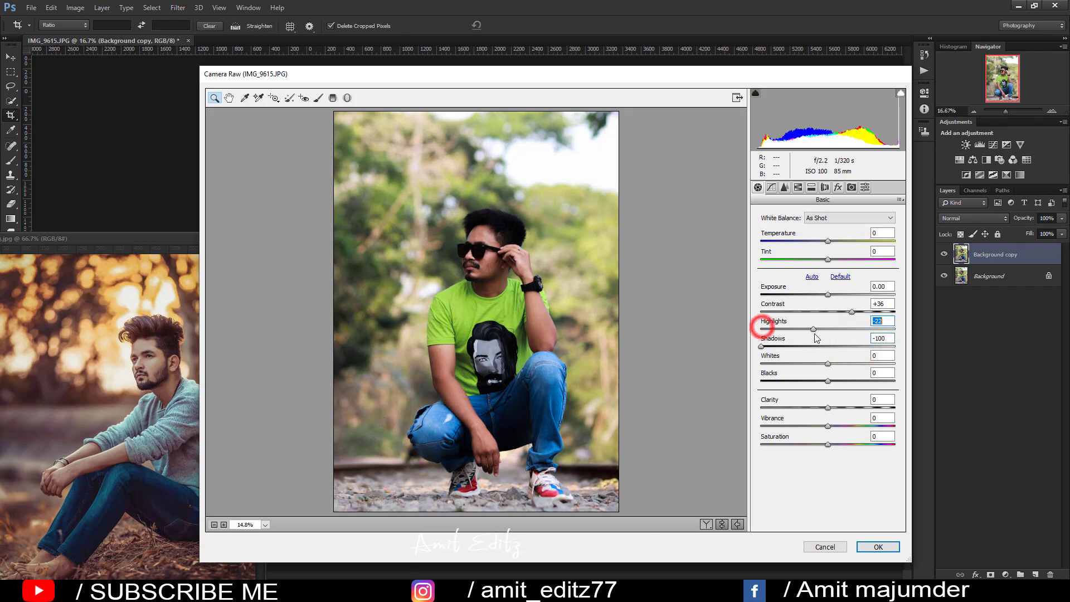
mouse_move(818, 347)
left_mouse_down()
mouse_move(848, 346)
mouse_move(813, 353)
mouse_move(865, 351)
mouse_move(811, 351)
mouse_move(830, 347)
mouse_move(848, 378)
mouse_move(794, 379)
mouse_move(835, 381)
left_mouse_up()
- Set Oranges luminance +37 and saturation -15 and Greens hue -100, then apply the grade
left_click(827, 398)
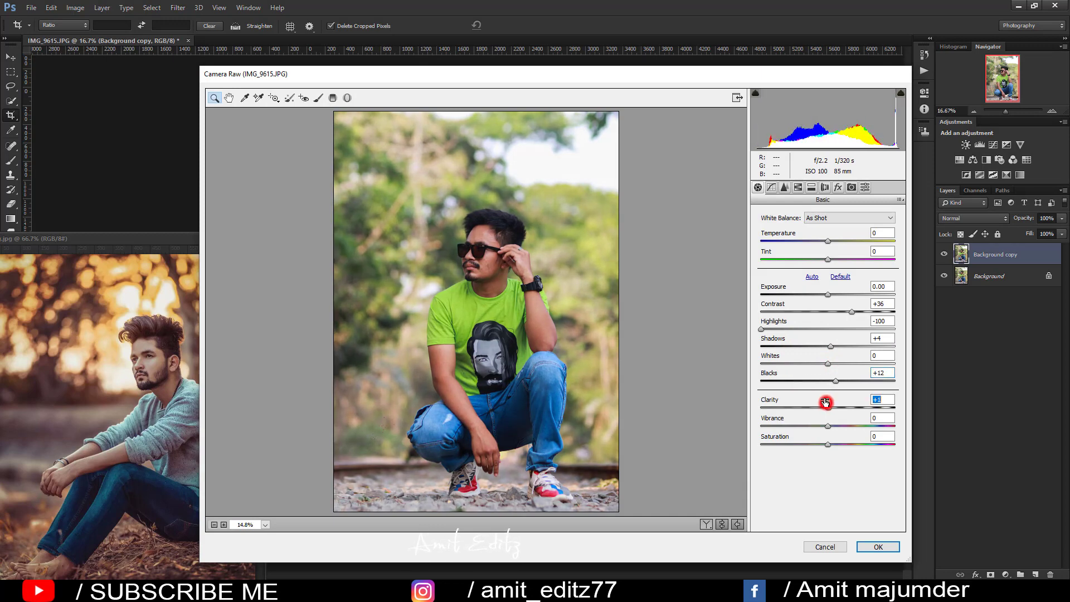
left_click(798, 188)
left_click(824, 230)
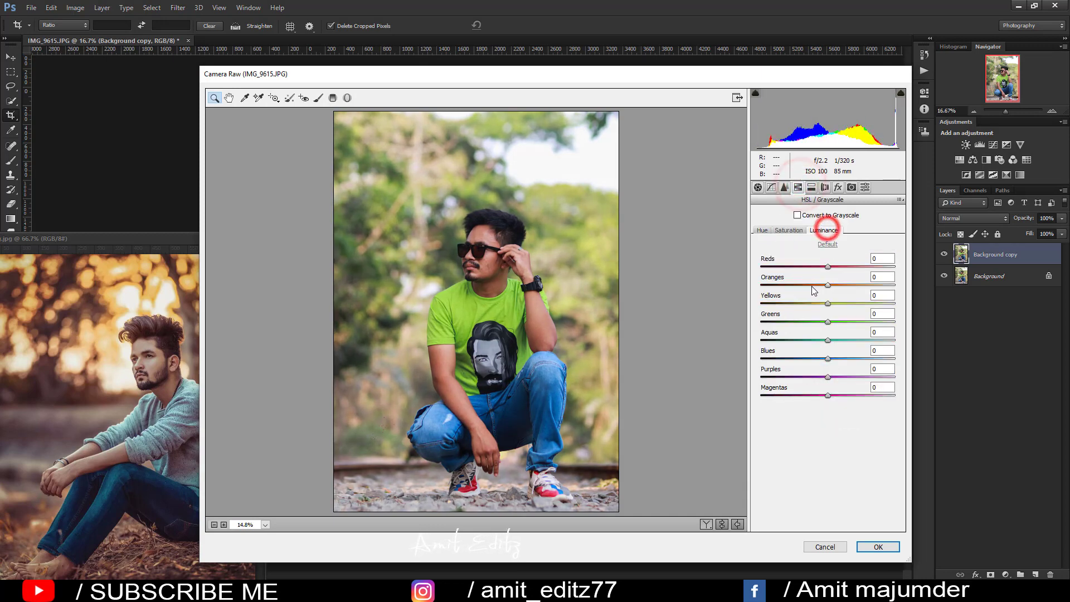
mouse_move(828, 284)
left_mouse_down()
mouse_move(852, 284)
mouse_move(817, 286)
left_mouse_up()
left_click(789, 230)
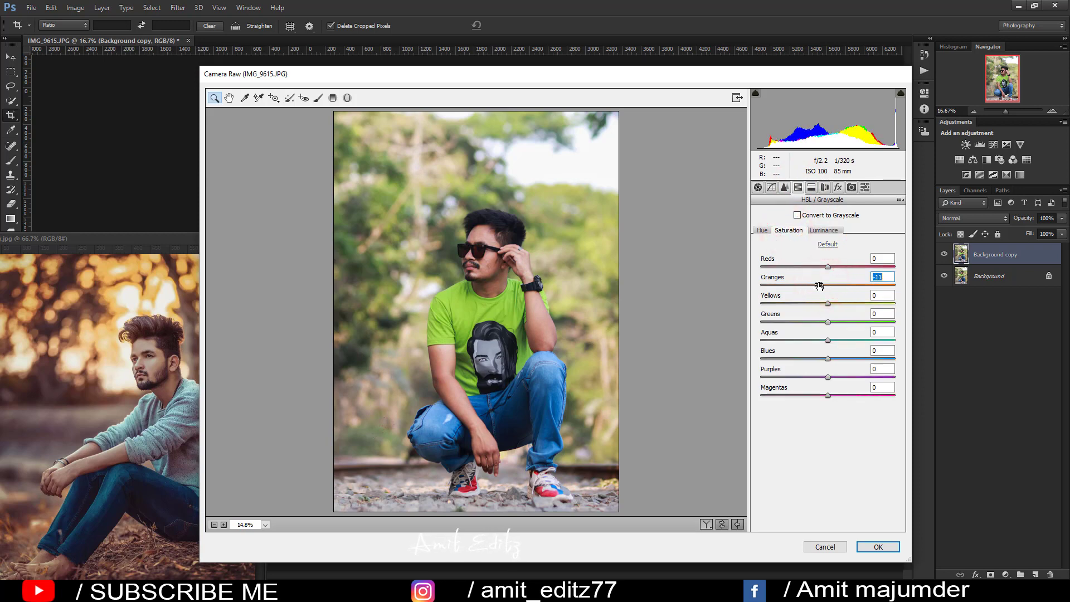
left_click(761, 230)
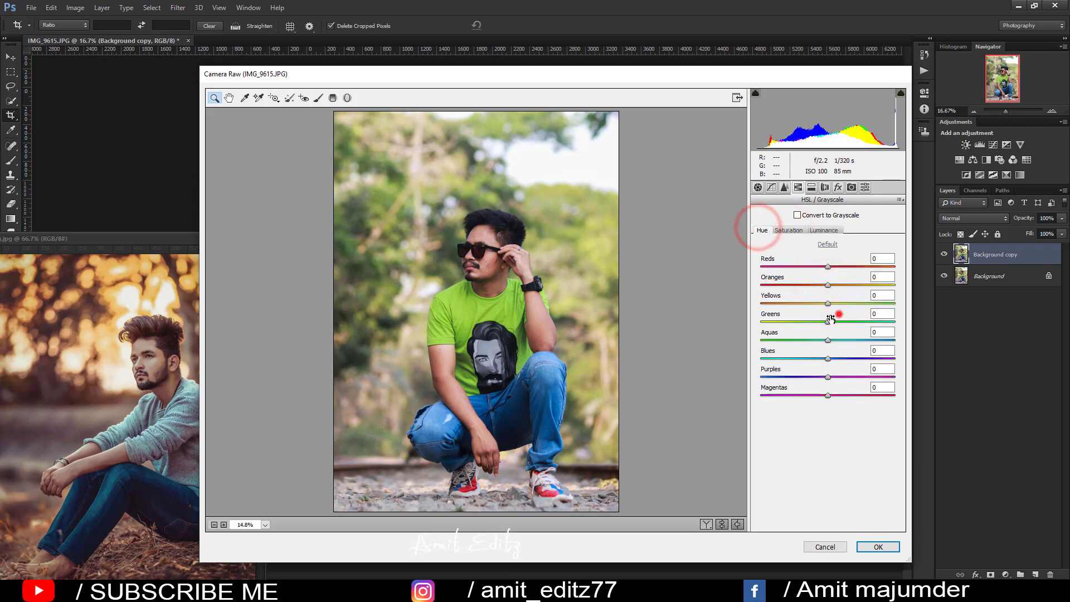
left_click_drag(828, 322, 761, 322)
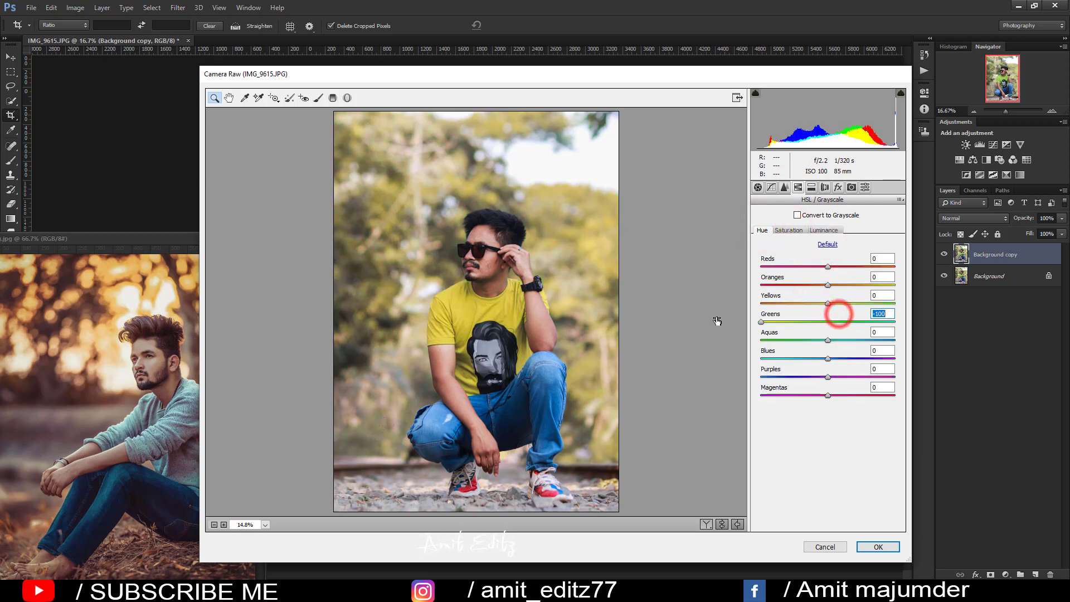
left_click(879, 547)
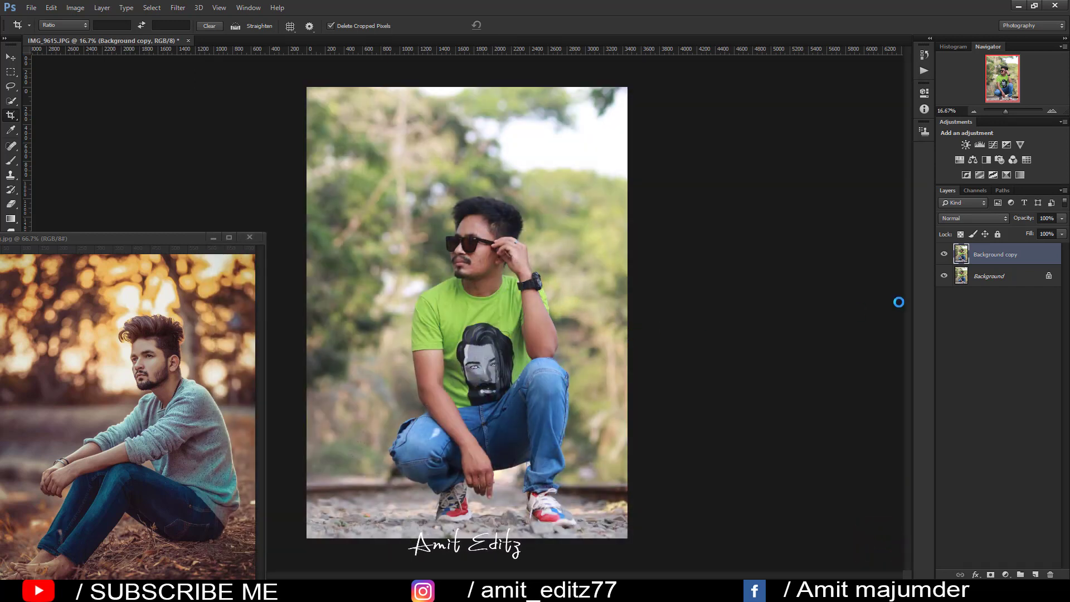
- Duplicate the graded layer and set Greens and Yellows hue to -100 in Camera Raw
left_click_drag(1008, 254, 1036, 571)
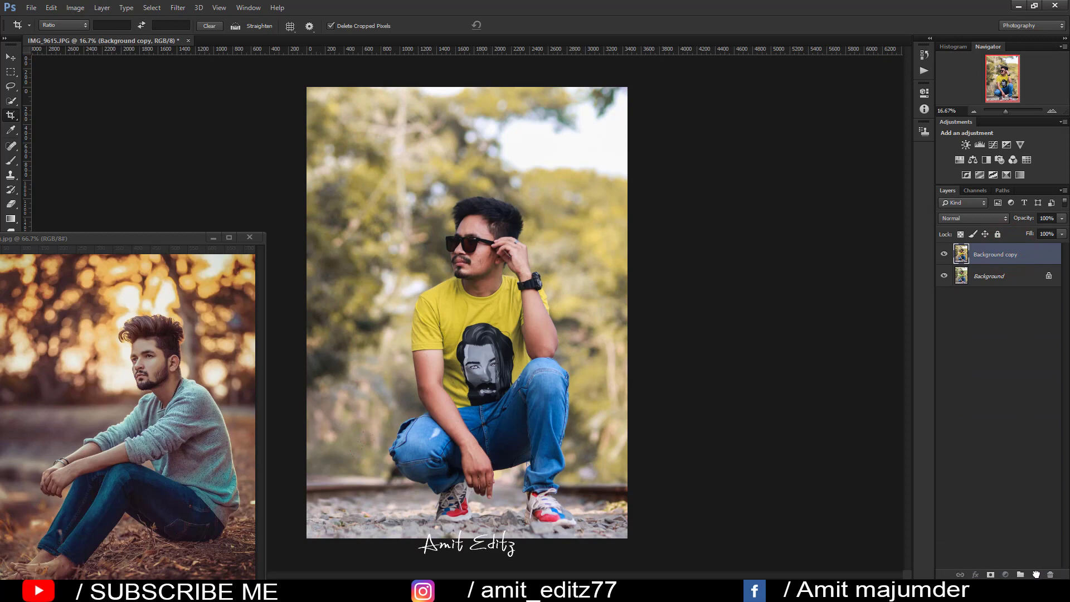
left_click(180, 10)
left_click(203, 73)
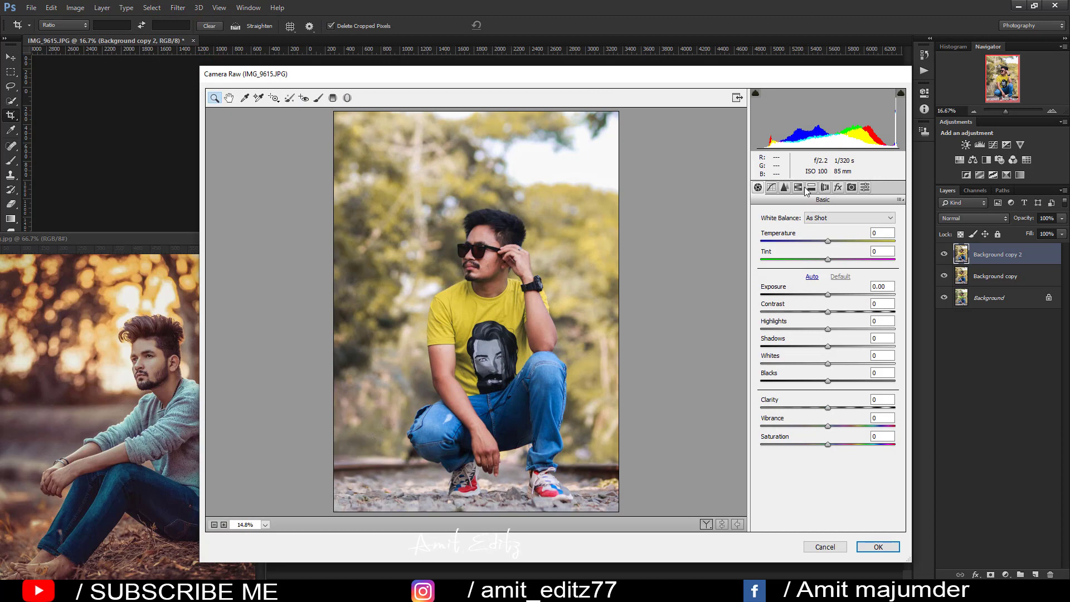
left_click(805, 190)
left_click(831, 322)
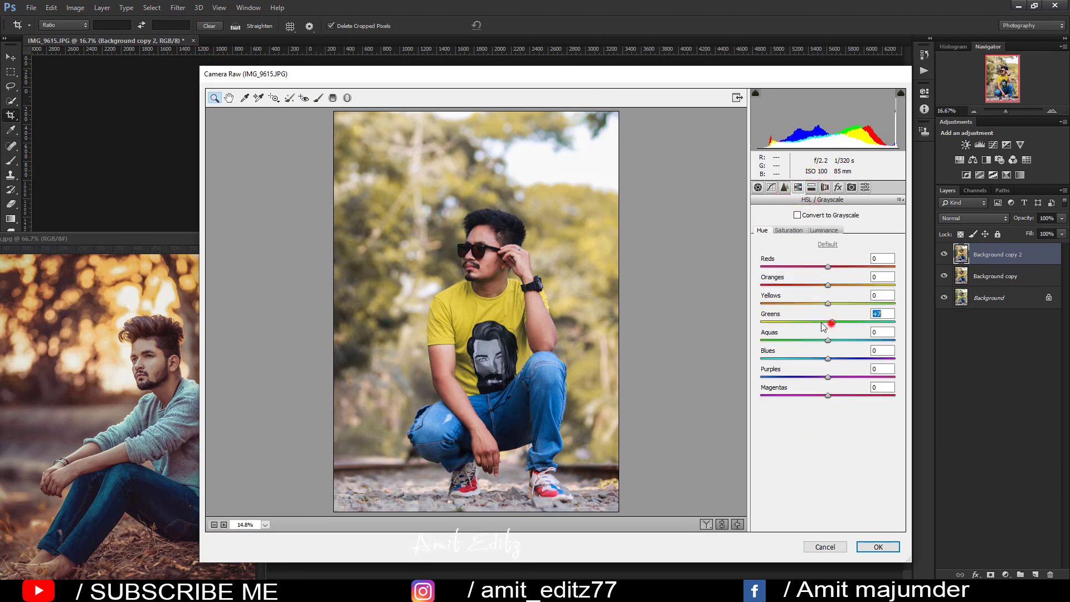
left_click_drag(823, 327, 761, 322)
left_click_drag(827, 303, 757, 305)
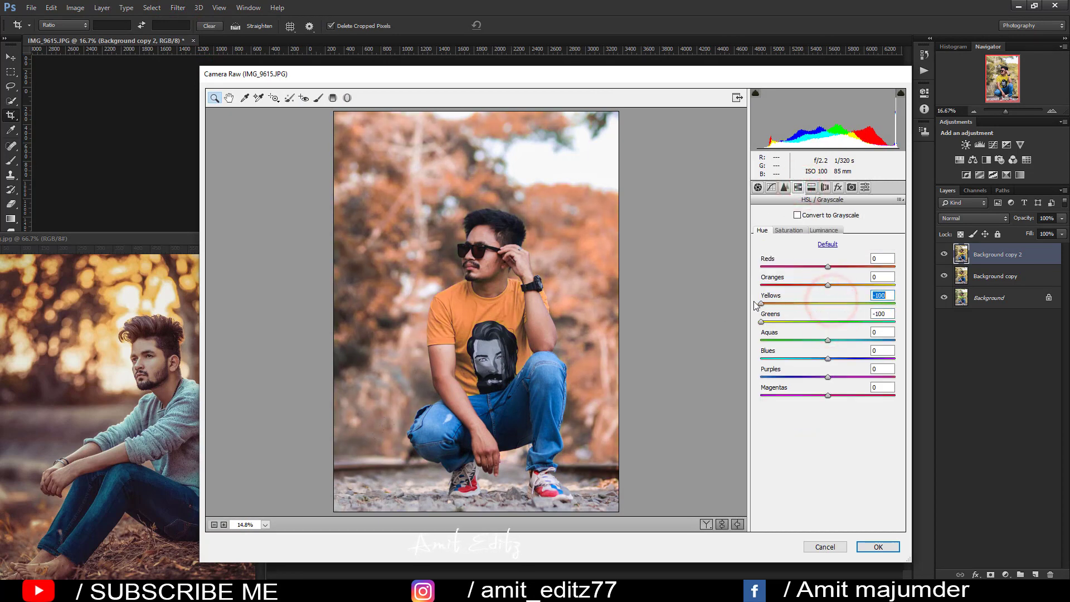
left_click(878, 546)
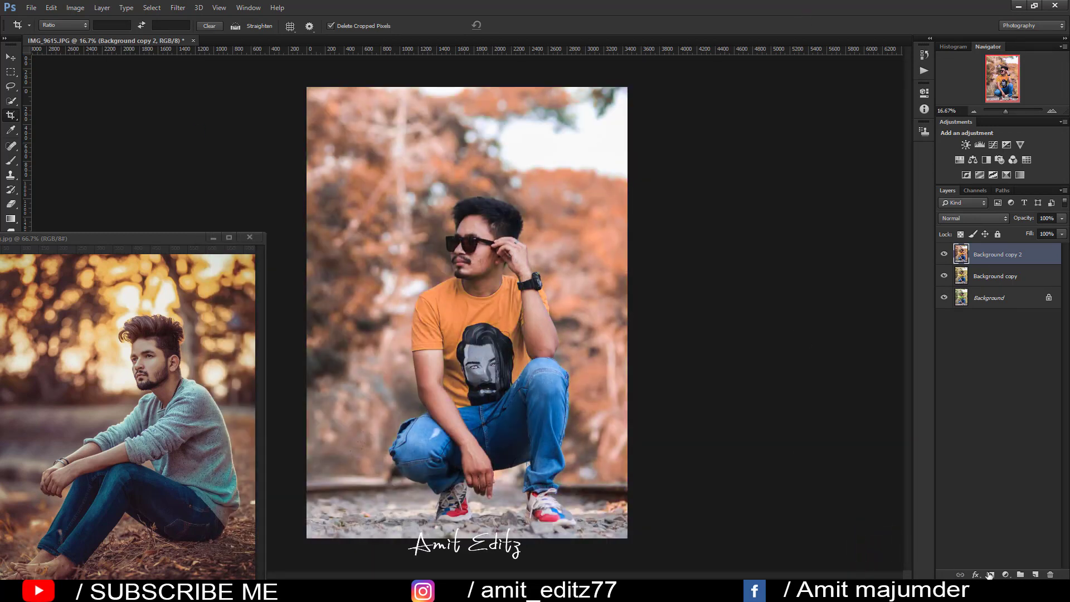
left_click(1006, 574)
- Add a Selective Color layer with Yellows Cyan +100, Magenta -100, and raised Yellow and Black
left_click(998, 557)
left_click_drag(848, 158, 760, 165)
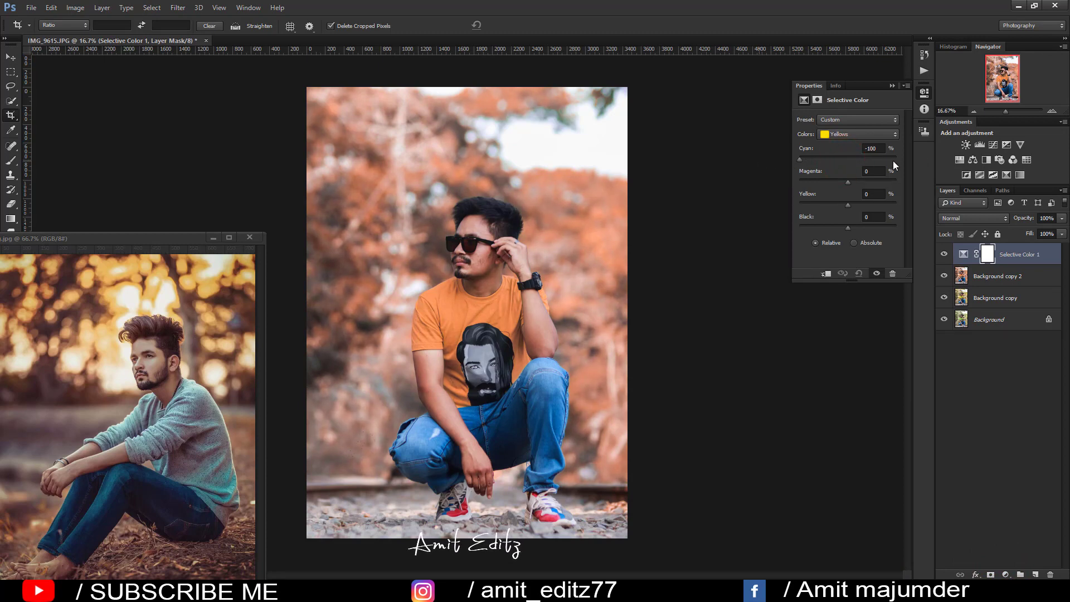
left_click_drag(893, 160, 927, 161)
mouse_move(847, 181)
left_mouse_down()
mouse_move(756, 186)
mouse_move(900, 182)
mouse_move(788, 176)
left_mouse_up()
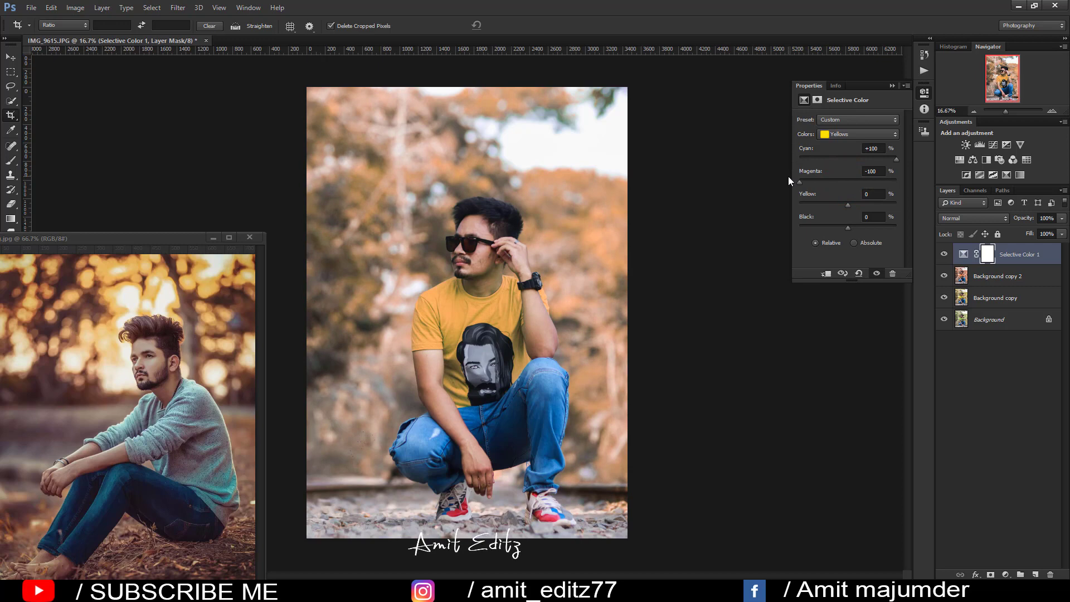
left_click_drag(850, 205, 922, 204)
mouse_move(848, 227)
left_mouse_down()
mouse_move(805, 225)
mouse_move(901, 225)
left_mouse_up()
- Try Greens cyan, magenta, yellow and black values, resetting them to 0, and collapse Properties
left_click(852, 134)
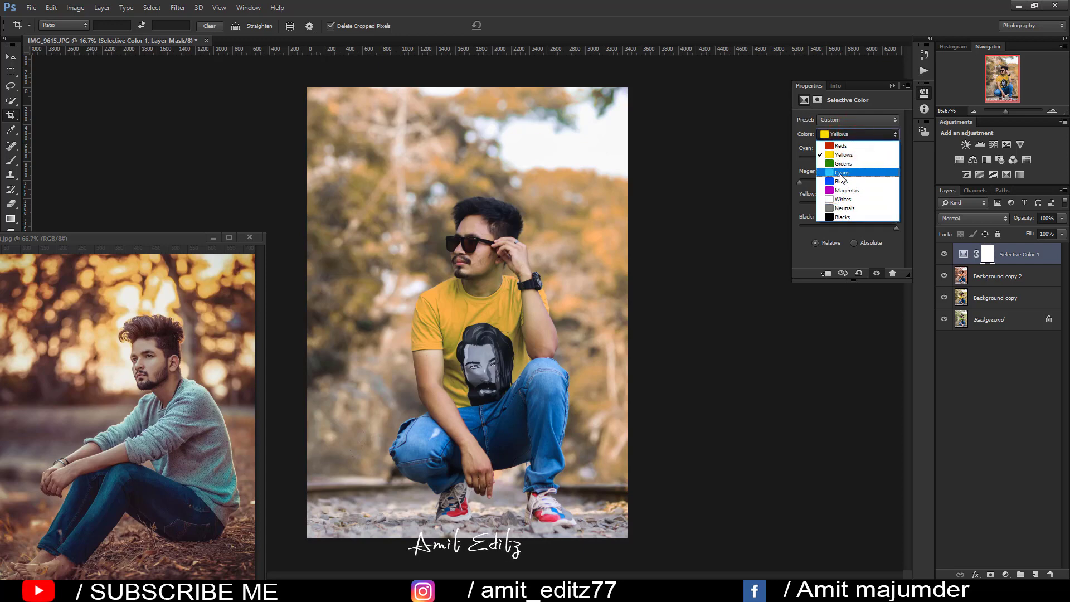
left_click(842, 164)
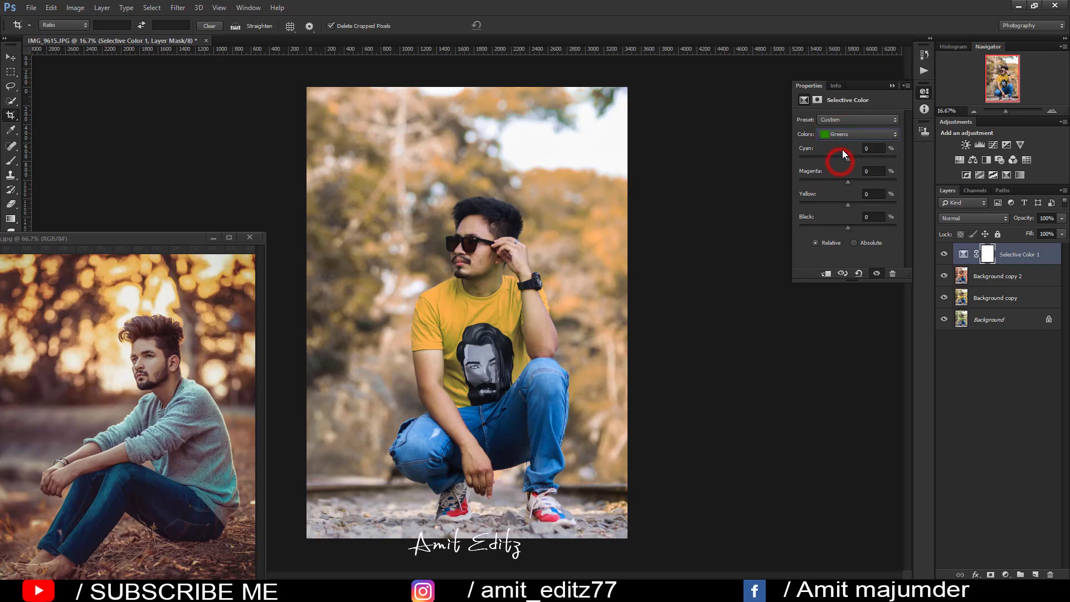
left_click_drag(887, 159, 762, 157)
left_click_drag(865, 159, 951, 169)
left_click(873, 148)
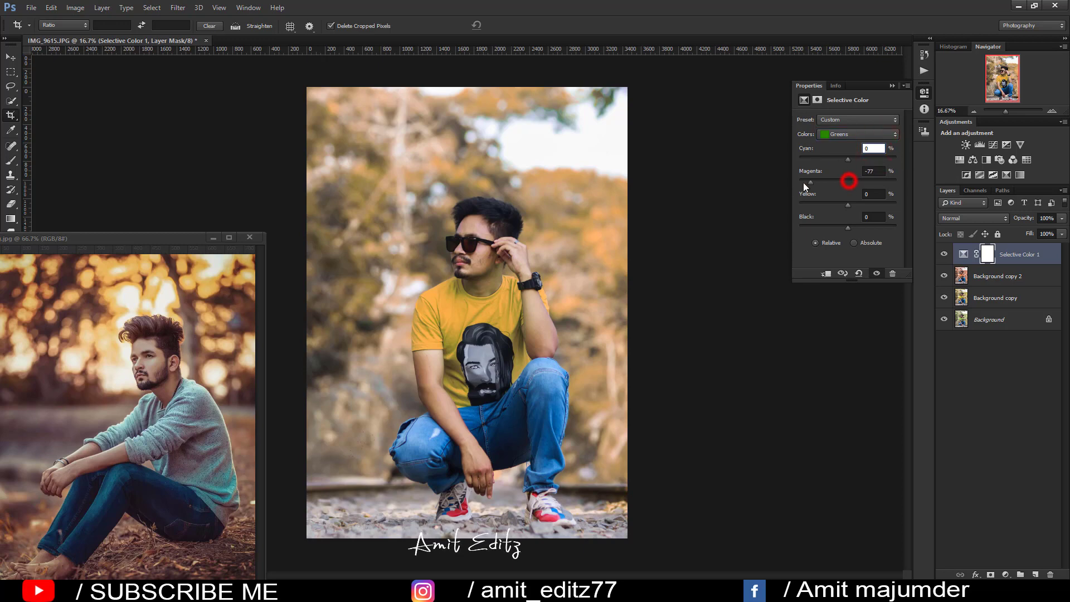
left_click_drag(849, 180, 895, 182)
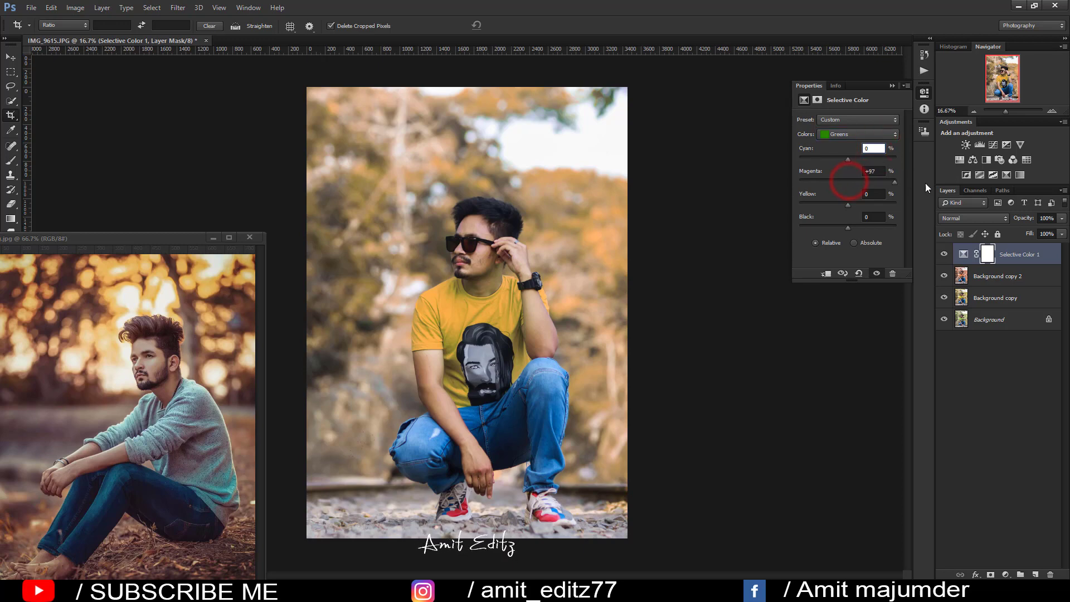
left_click(873, 171)
type("0")
mouse_move(845, 203)
left_mouse_down()
mouse_move(777, 228)
mouse_move(918, 224)
left_mouse_up()
left_click(874, 194)
type("0")
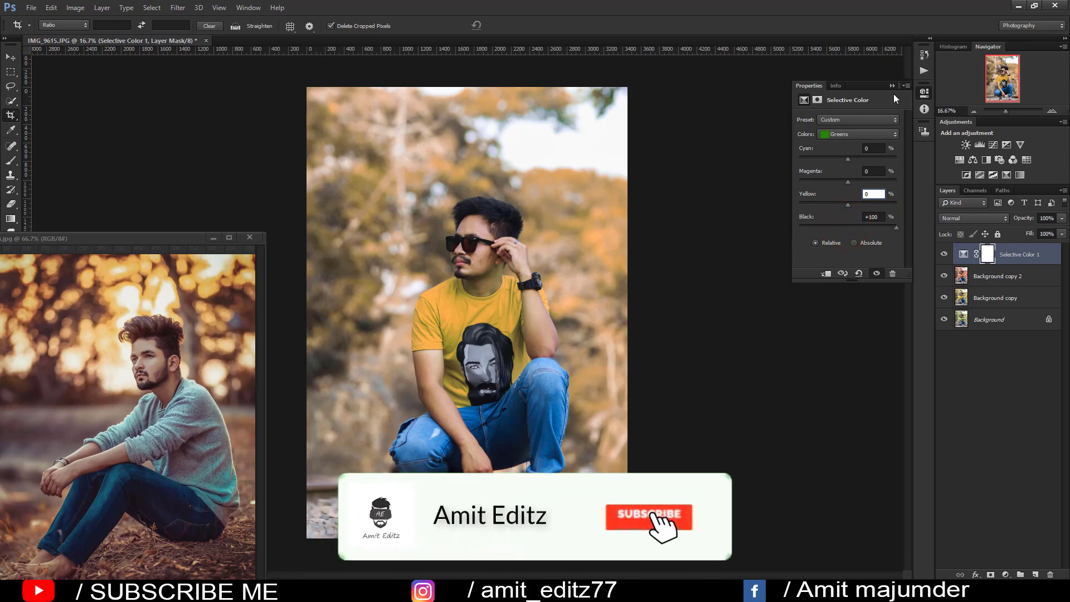
left_click(874, 217)
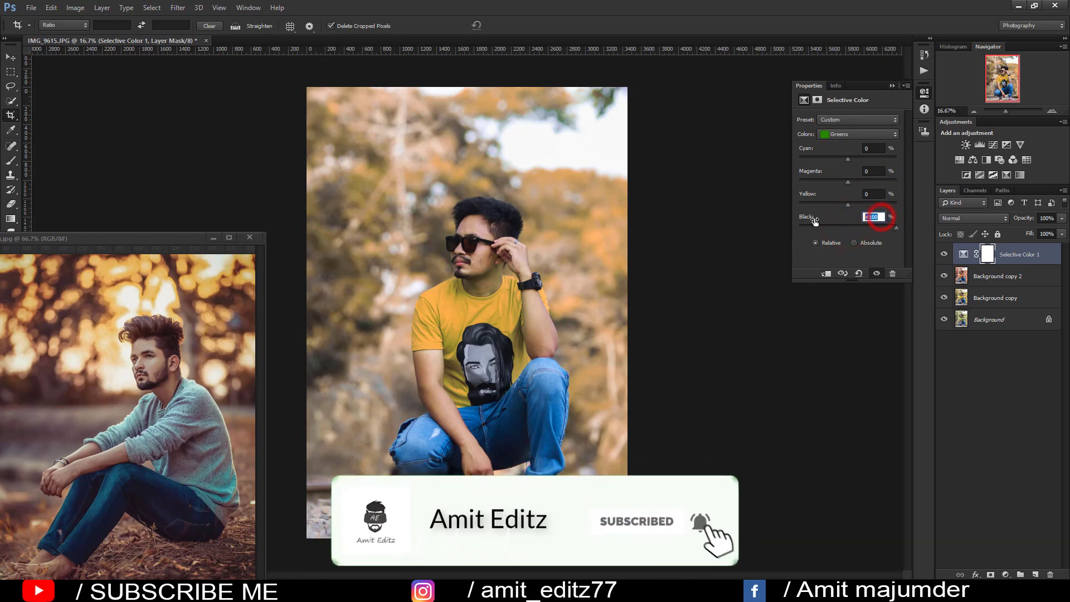
type("0")
left_click(891, 86)
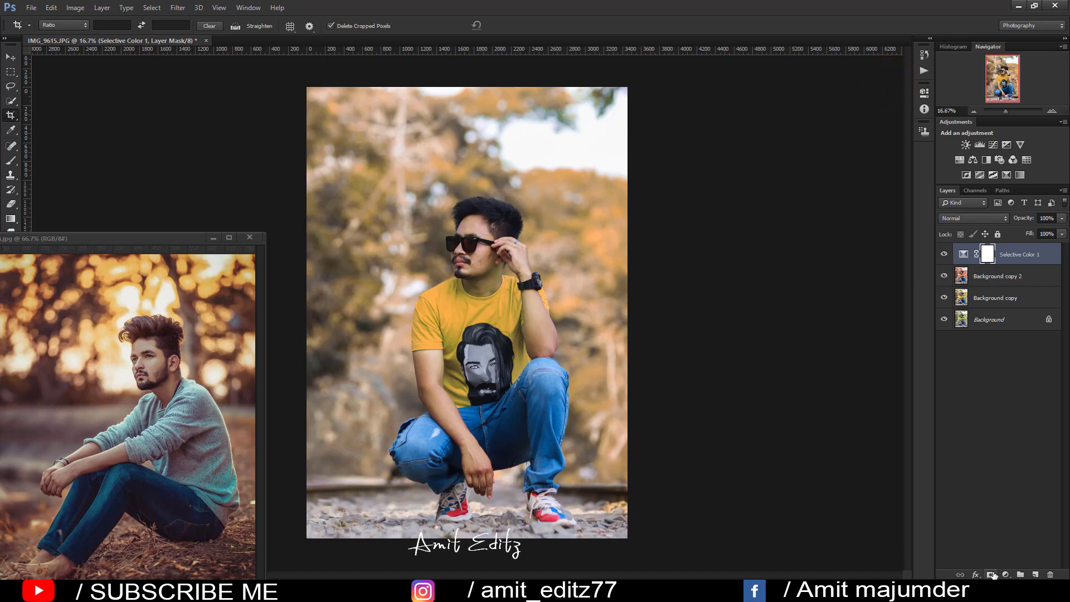
- Merge Selective Color 1 into Background copy 2 and duplicate the merged layer
right_click(1010, 273)
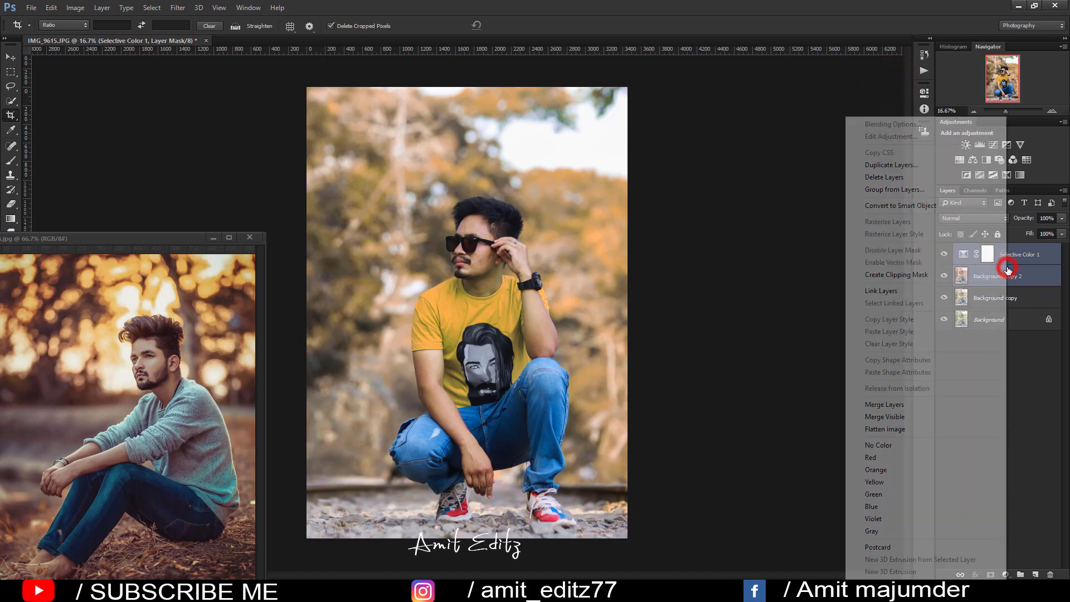
left_click(893, 403)
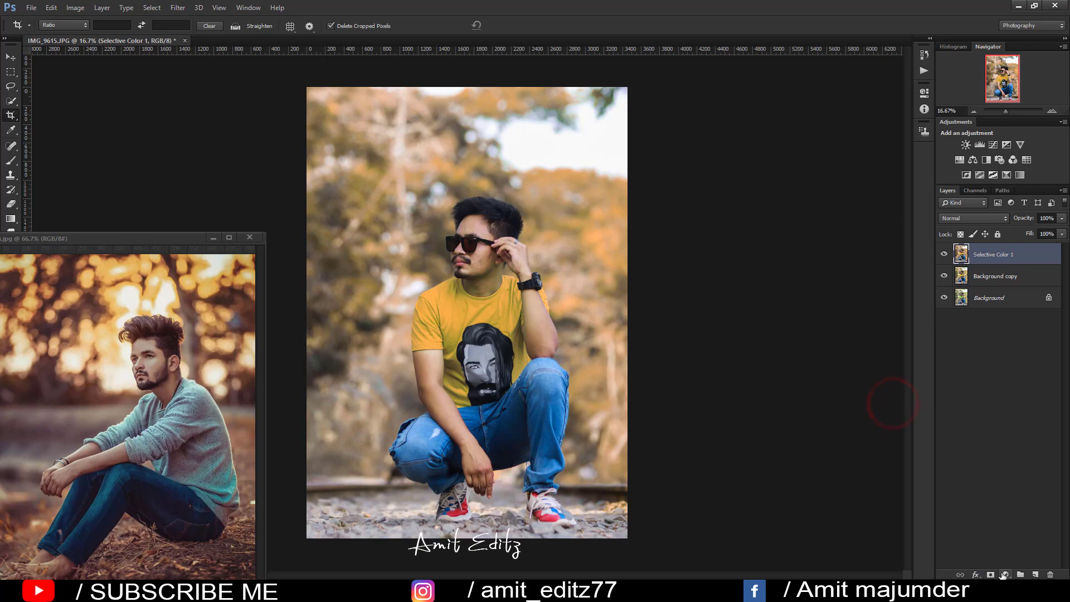
left_click_drag(1022, 254, 1035, 573)
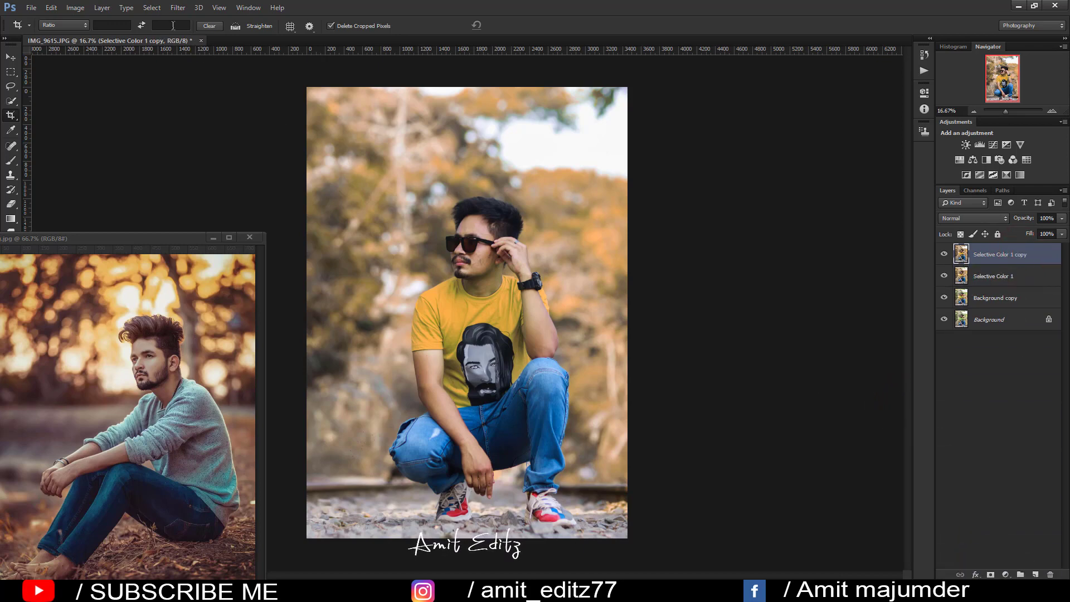
- Try an orange hue shift in Camera Raw, cancel it, and step back twice with Ctrl+Alt+Z
left_click(178, 7)
left_click(199, 71)
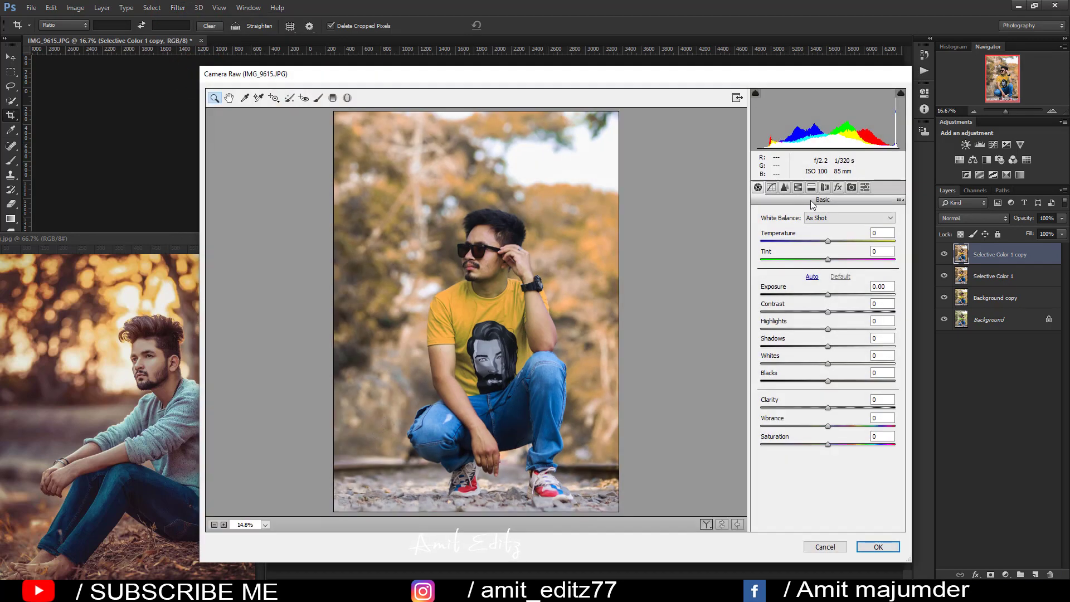
left_click(797, 187)
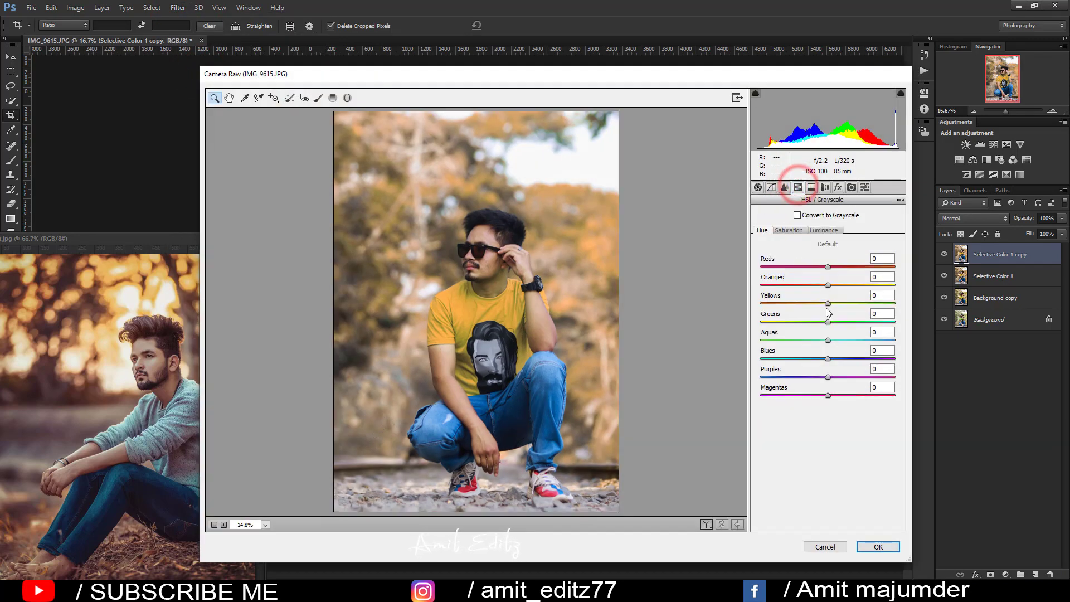
left_click_drag(828, 322, 761, 322)
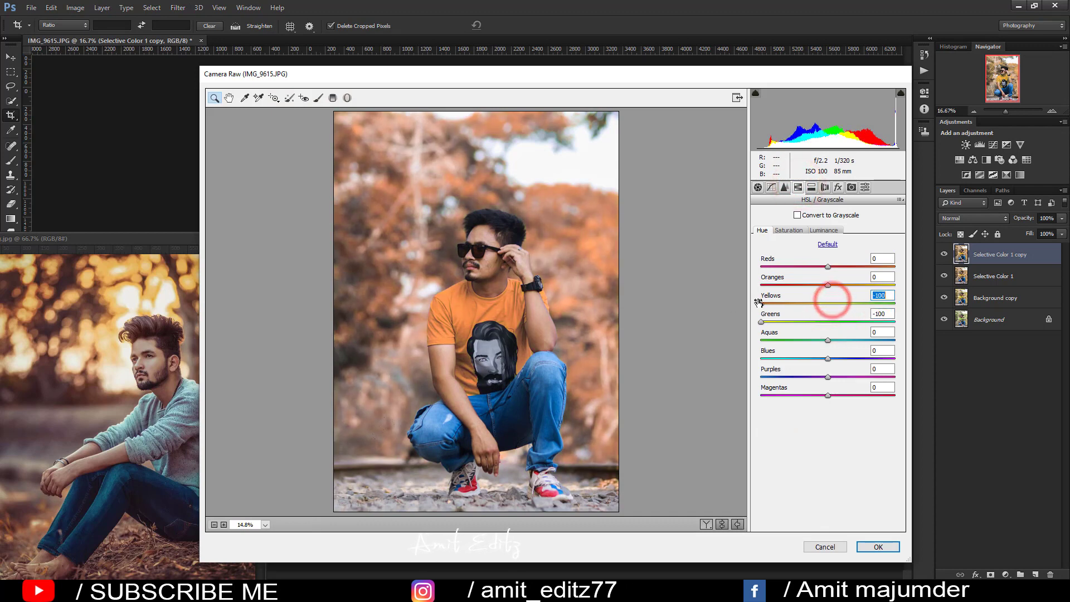
left_click_drag(828, 303, 798, 303)
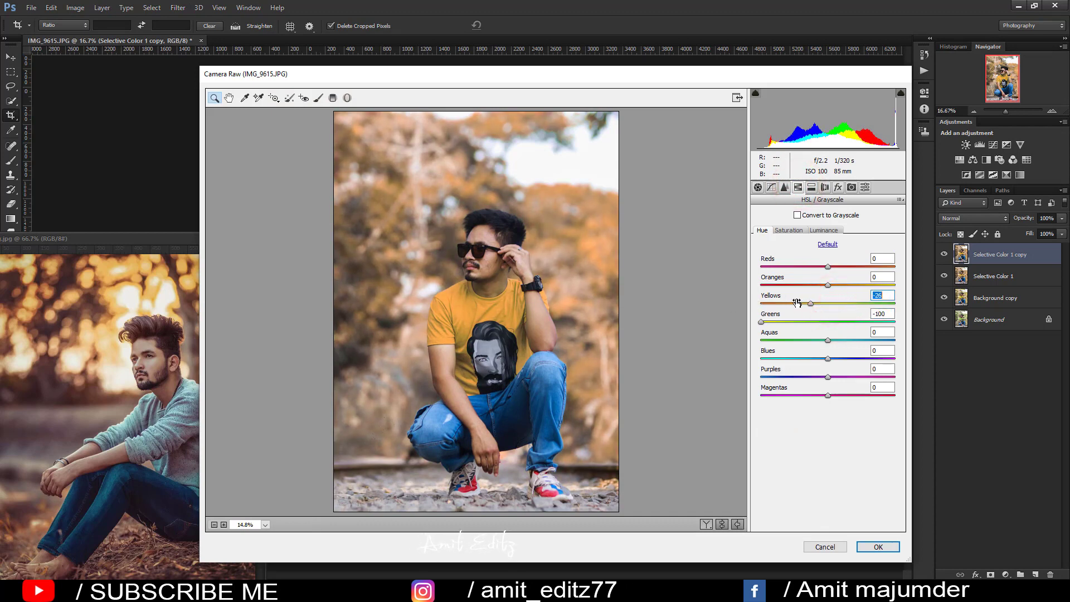
left_click(826, 548)
key("ctrl+alt+z")
key("ctrl+alt+z")
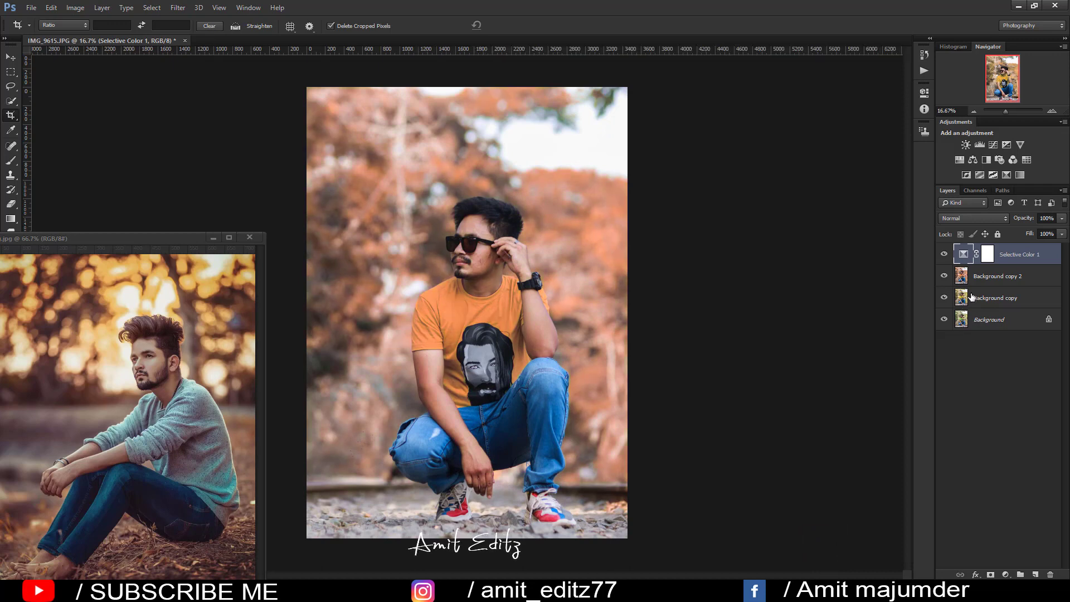
key("ctrl+alt+z")
key("ctrl+alt+z")
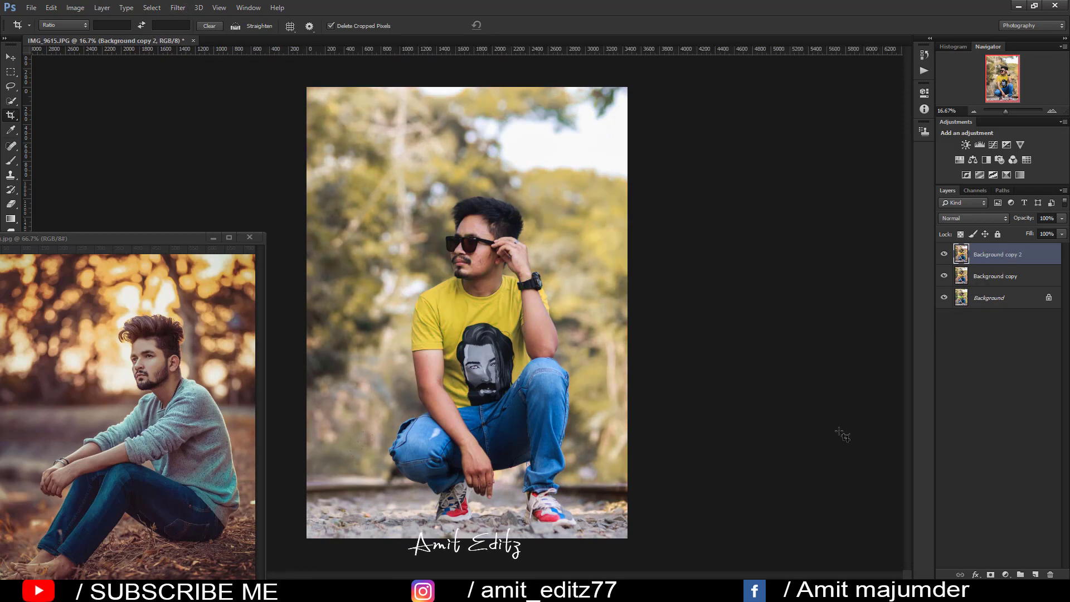
- Add a Selective Color layer with Yellows Cyan -100, Magenta +52, Yellow +94, Black +77
left_click(992, 574)
left_click(843, 133)
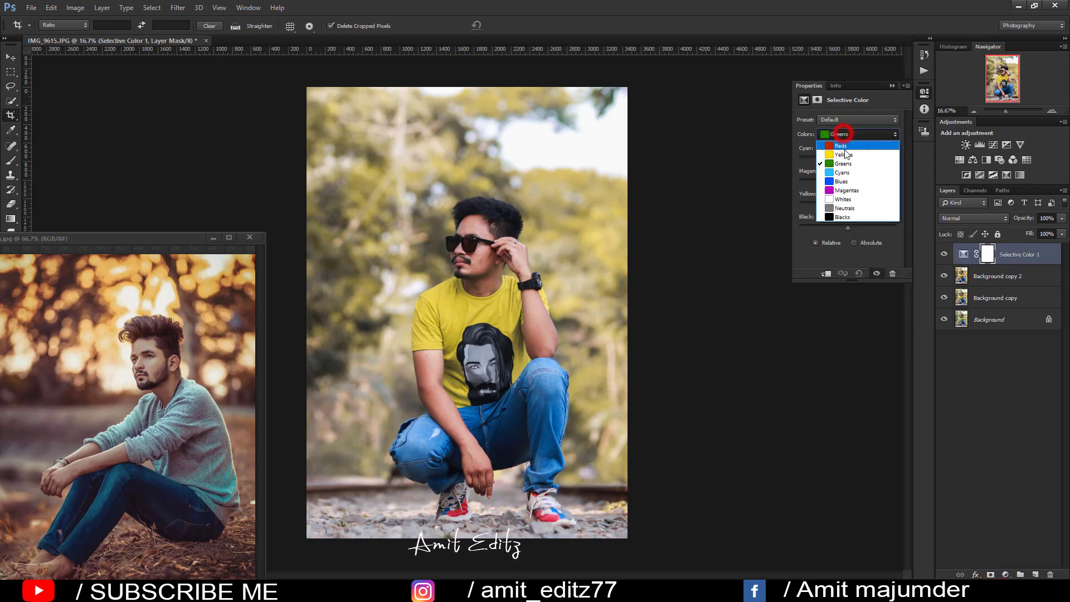
left_click(846, 155)
left_click_drag(847, 161, 780, 157)
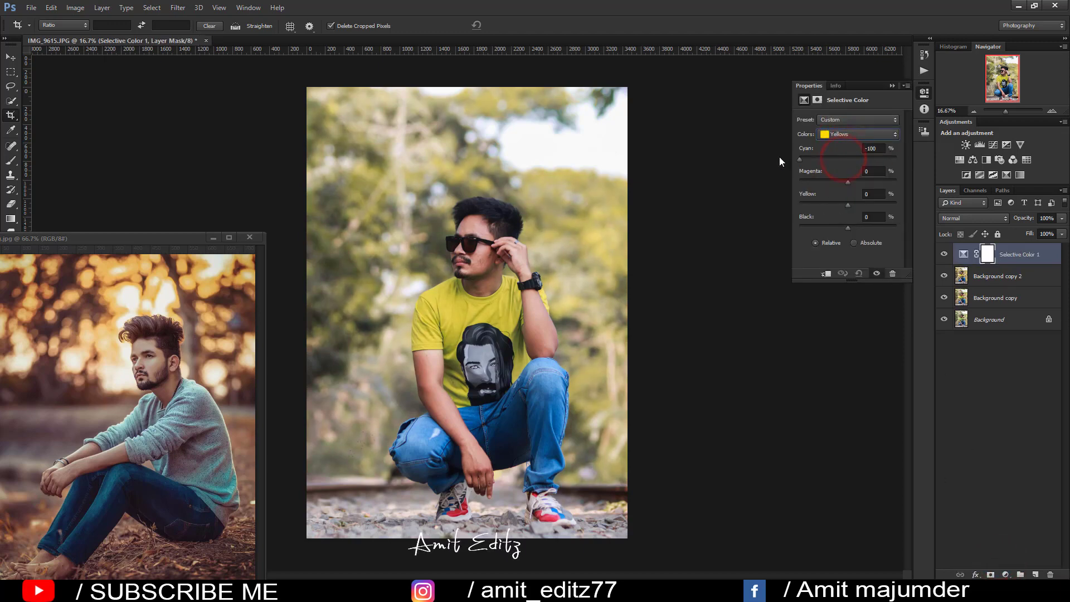
mouse_move(853, 183)
left_mouse_down()
mouse_move(781, 181)
mouse_move(933, 193)
mouse_move(781, 202)
mouse_move(893, 204)
left_mouse_up()
left_click_drag(820, 229, 886, 231)
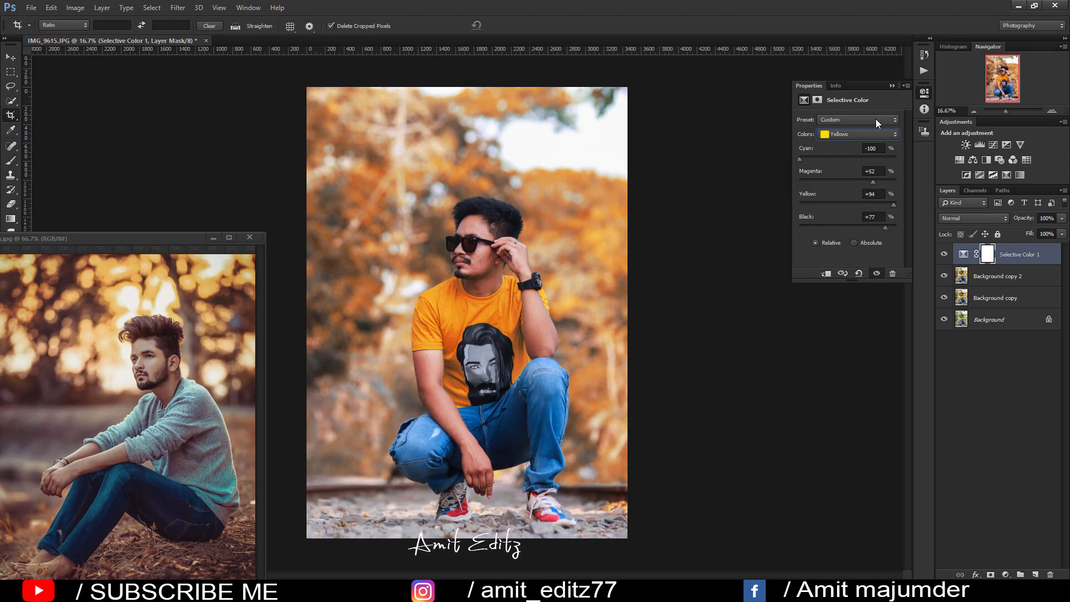
left_click(891, 86)
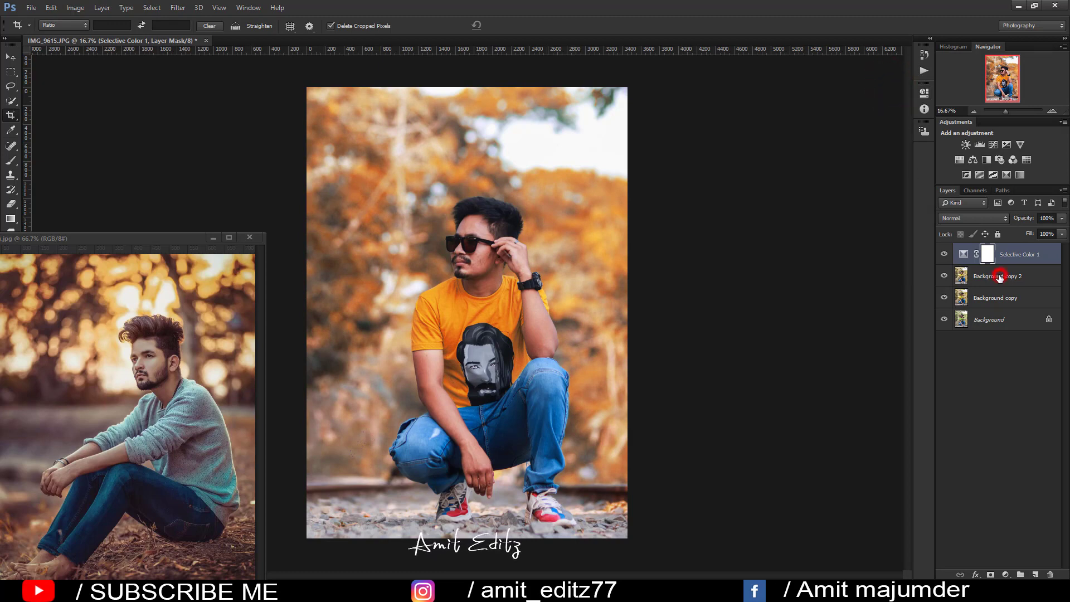
- Merge the Selective Color layer into Background copy 2 and add a white layer mask
right_click(999, 278)
left_click(904, 404)
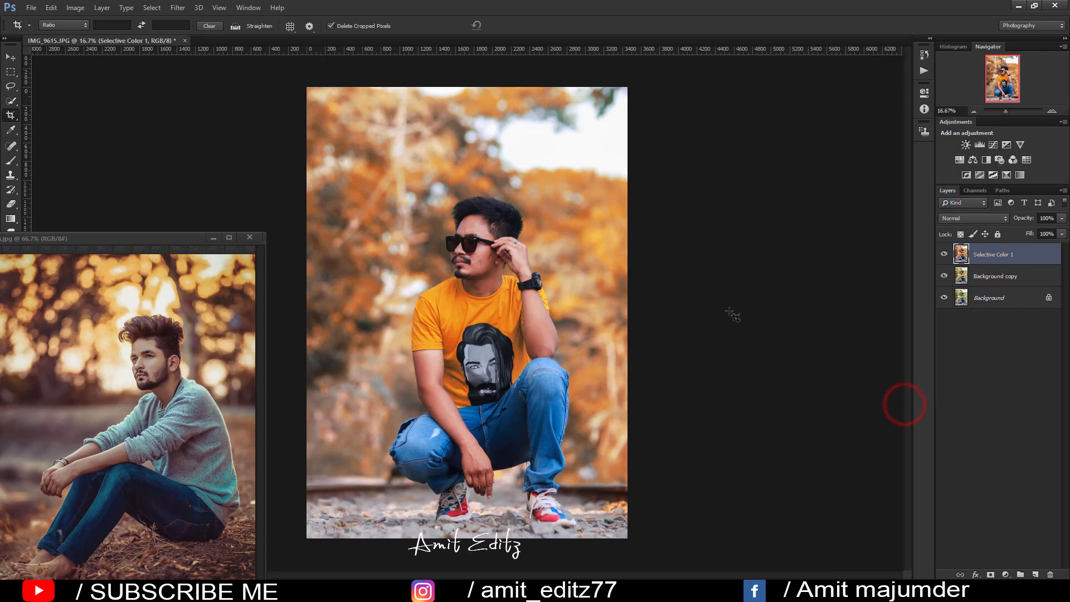
left_click(990, 575)
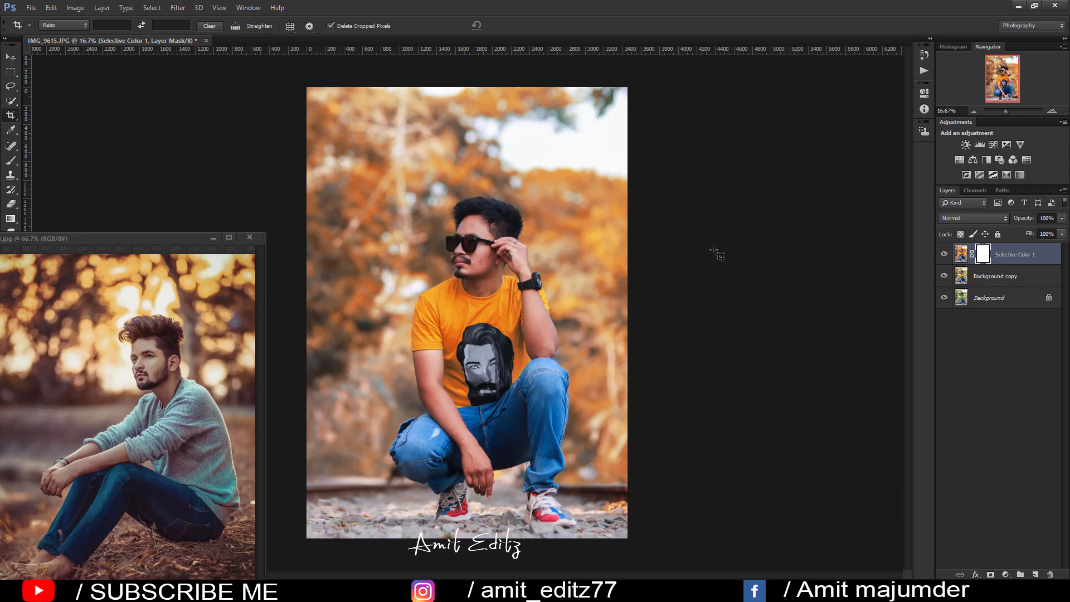
- Paint black on the mask over the shirt, collar, shoulders and left sleeve to restore yellow
left_click(11, 161)
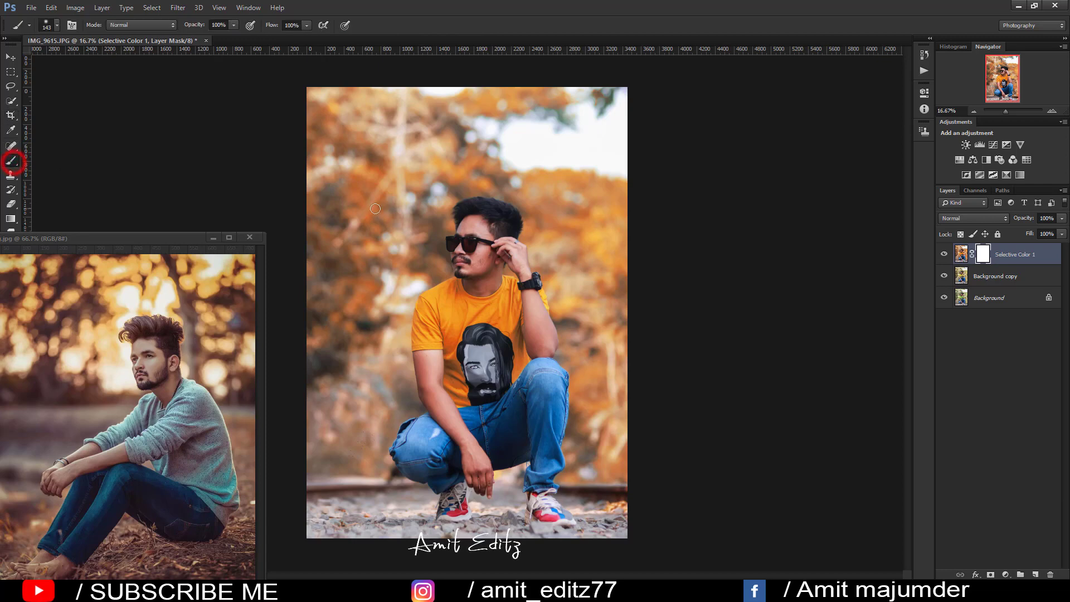
scroll(404, 236, "up", 2)
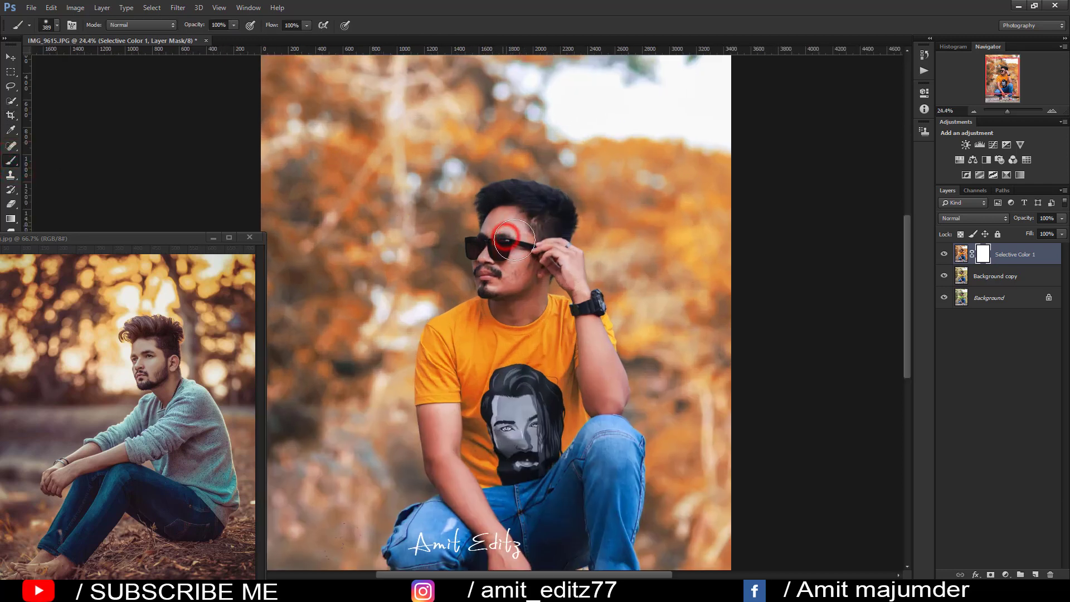
left_click_drag(506, 312, 474, 335)
left_click_drag(554, 290, 572, 312)
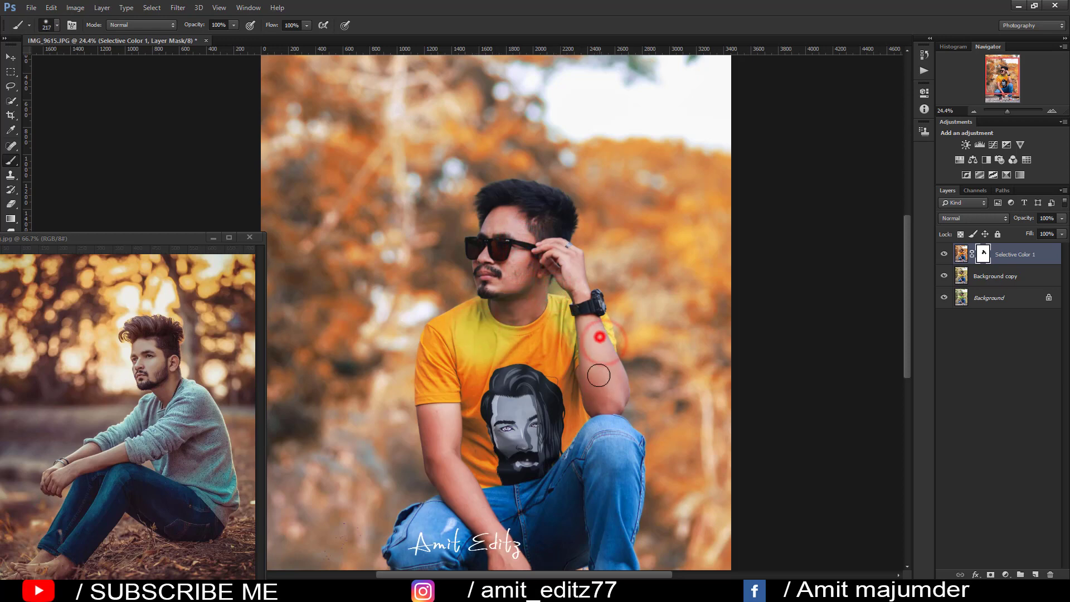
left_click_drag(603, 342, 614, 386)
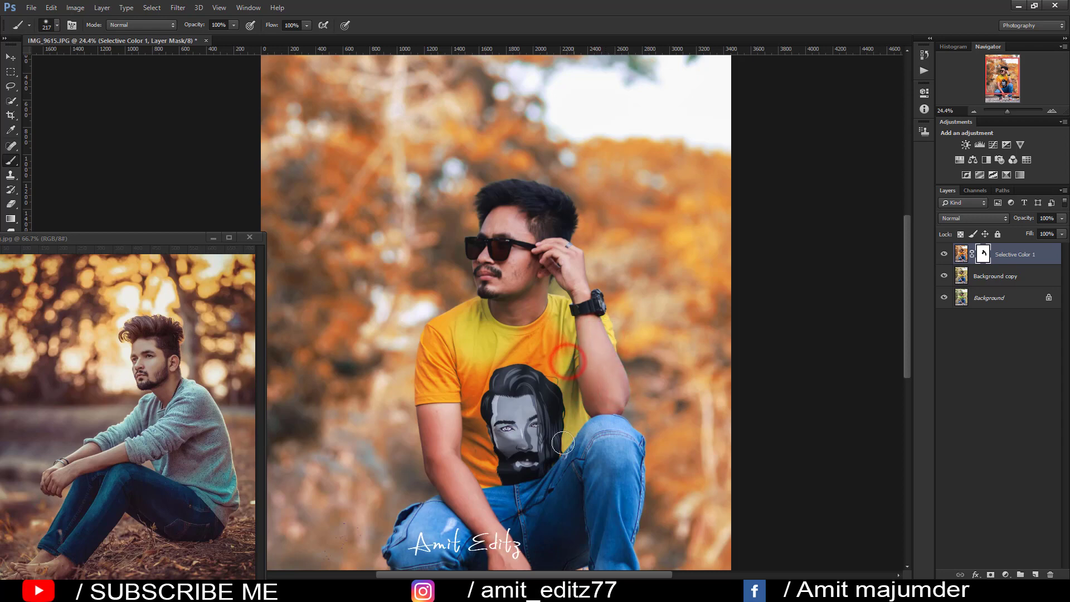
left_click_drag(533, 389, 559, 402)
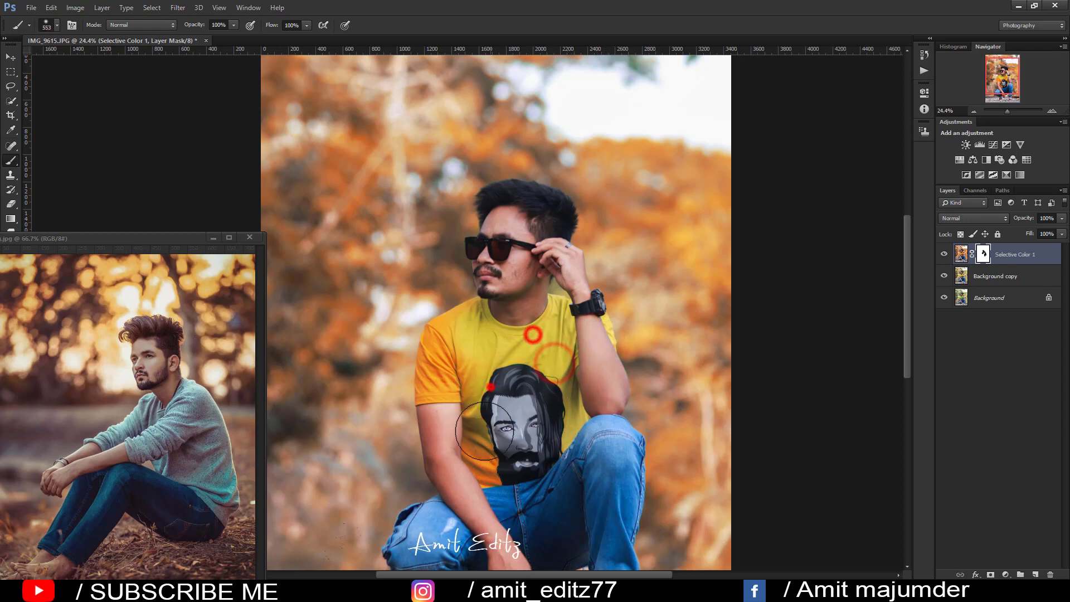
left_click_drag(530, 335, 469, 386)
mouse_move(460, 426)
left_mouse_down()
mouse_move(440, 423)
mouse_move(441, 352)
left_mouse_up()
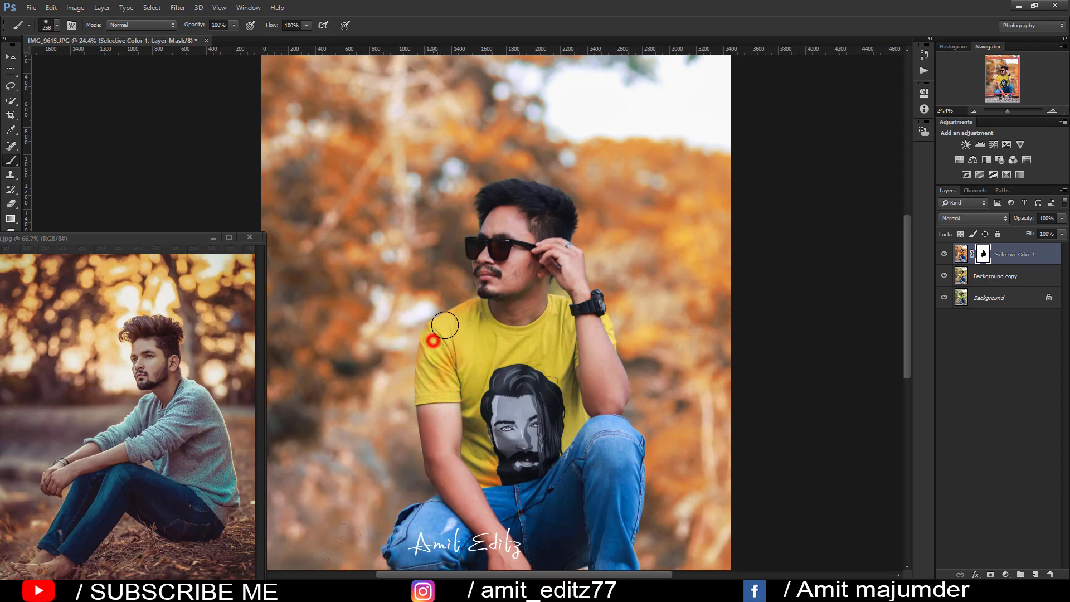
mouse_move(480, 313)
left_mouse_down()
mouse_move(447, 363)
mouse_move(440, 346)
left_mouse_up()
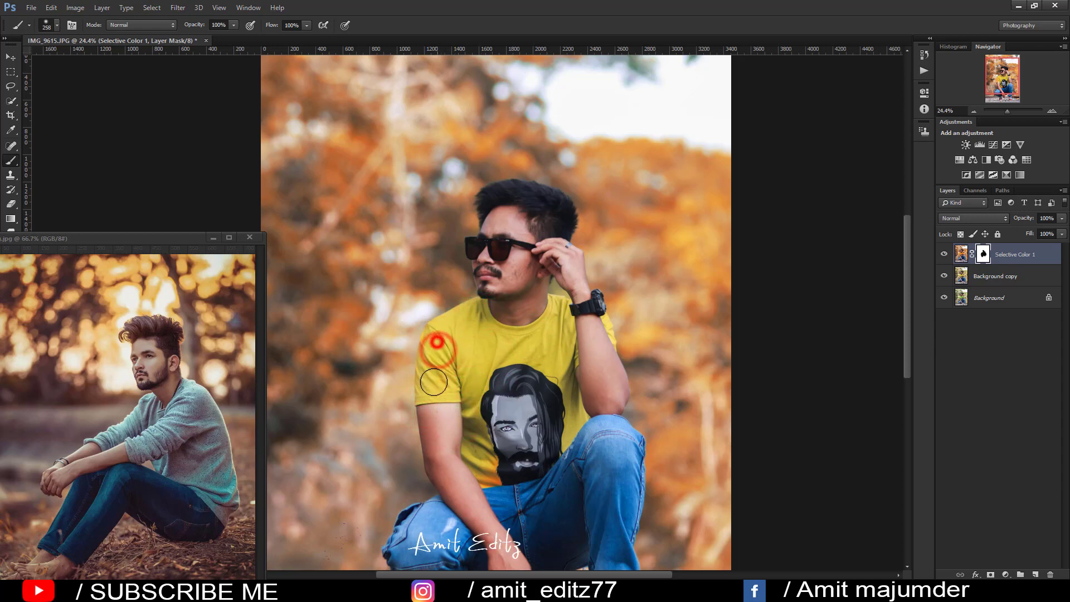
- Mask the orange grade off the chin, arms, forearm and hand
mouse_move(517, 287)
left_mouse_down()
mouse_move(506, 273)
mouse_move(540, 251)
mouse_move(515, 320)
left_mouse_up()
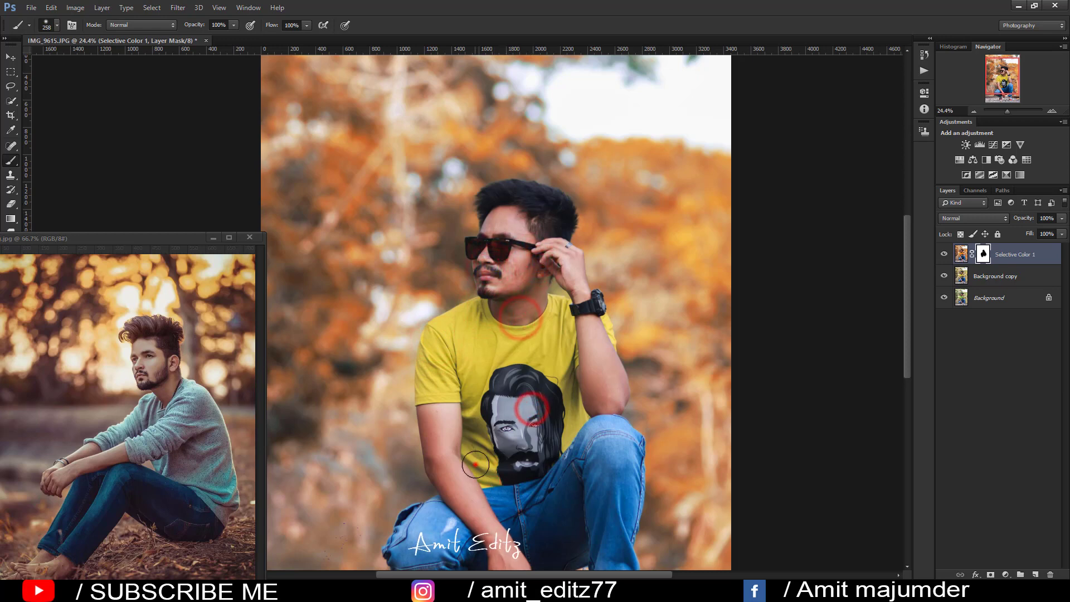
left_click(438, 424)
left_click_drag(454, 460, 489, 486)
scroll(490, 486, "down", 3)
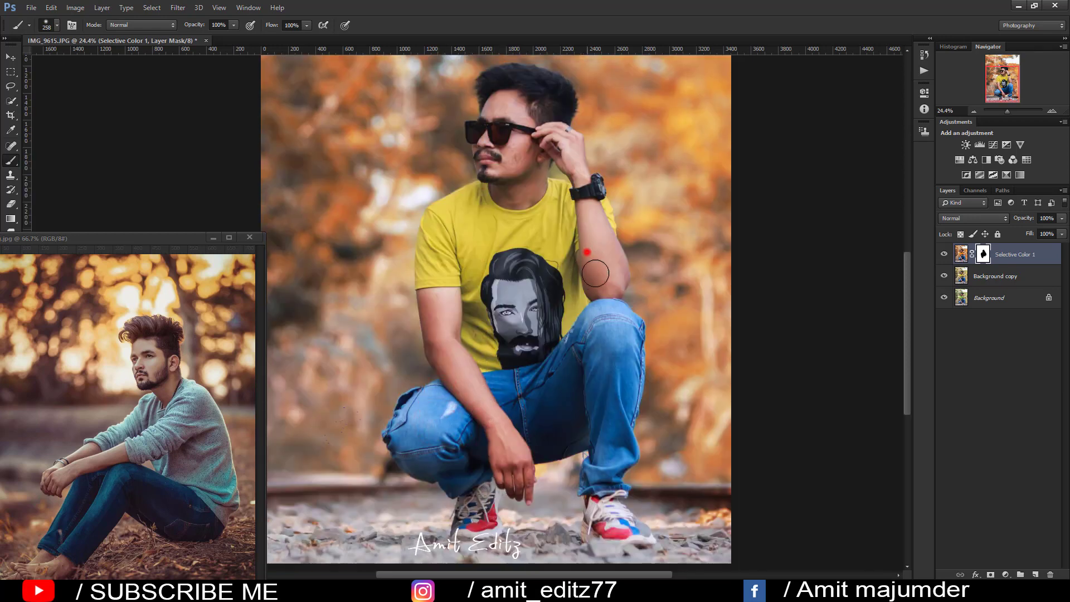
left_click_drag(588, 246, 611, 254)
left_click(465, 365)
left_click(516, 454)
scroll(513, 357, "down", 1)
scroll(514, 358, "down", 3)
- Compare against the reference photo and touch up the neck with a smaller brush
scroll(669, 312, "up", 1)
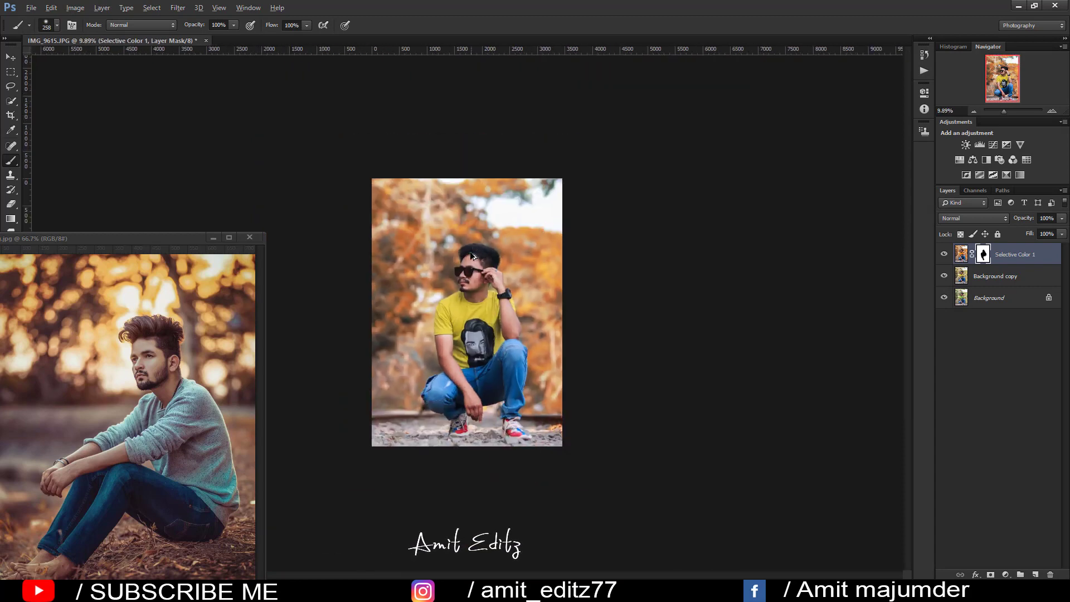
scroll(845, 266, "up", 2)
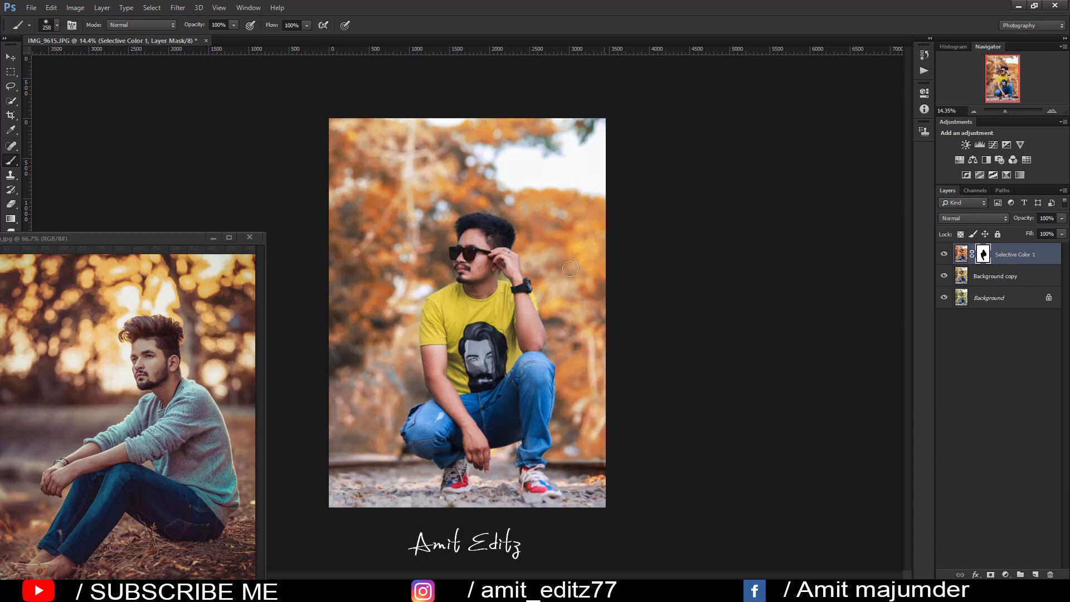
scroll(521, 263, "up", 2)
scroll(521, 263, "up", 2)
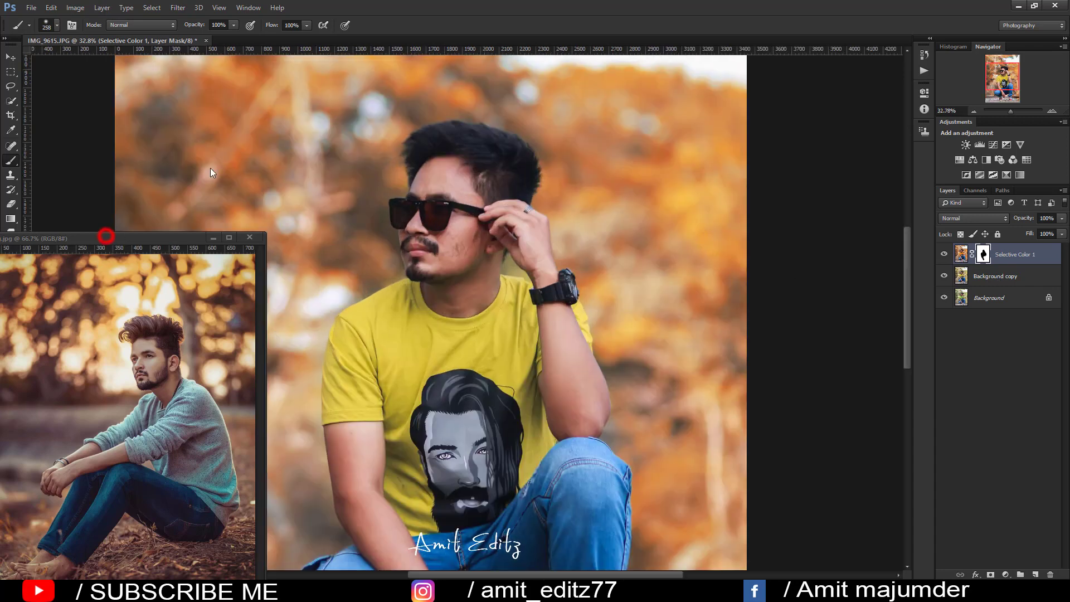
left_click_drag(106, 238, 213, 166)
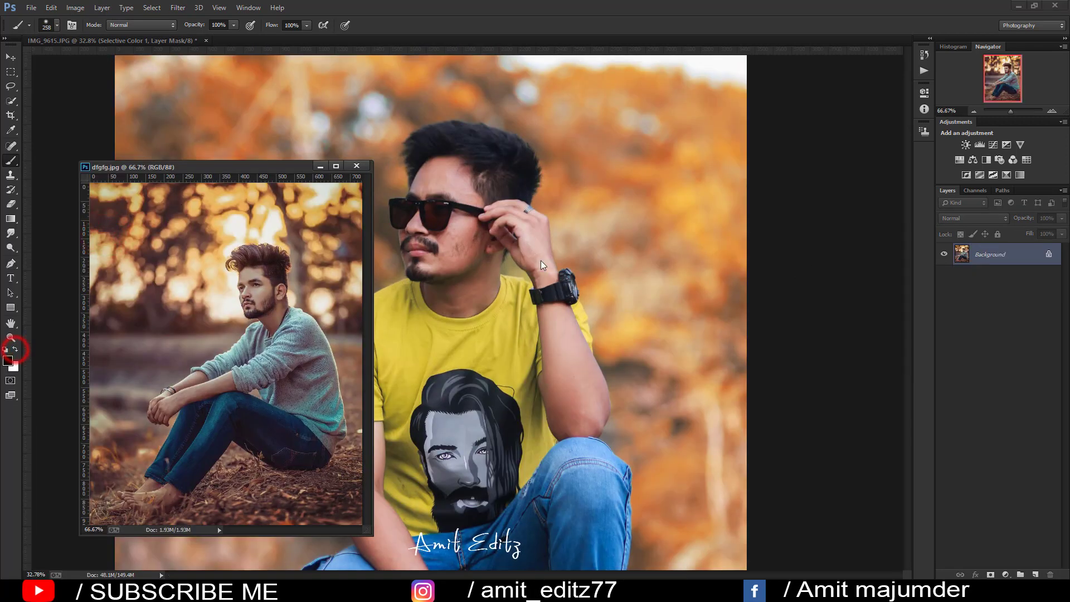
key("alt")
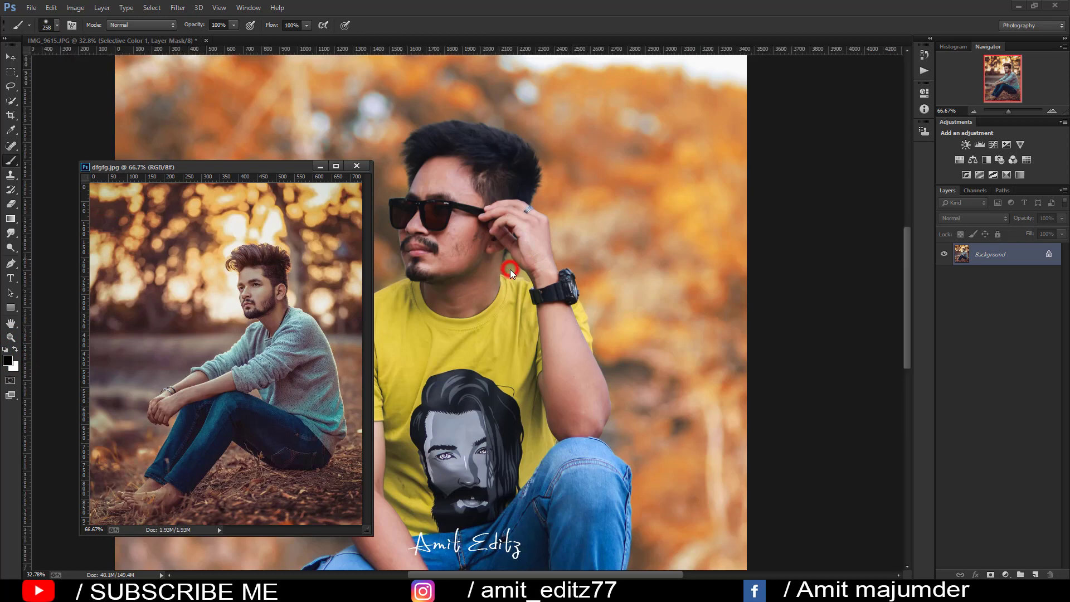
left_click(510, 269)
left_click_drag(510, 269, 491, 269)
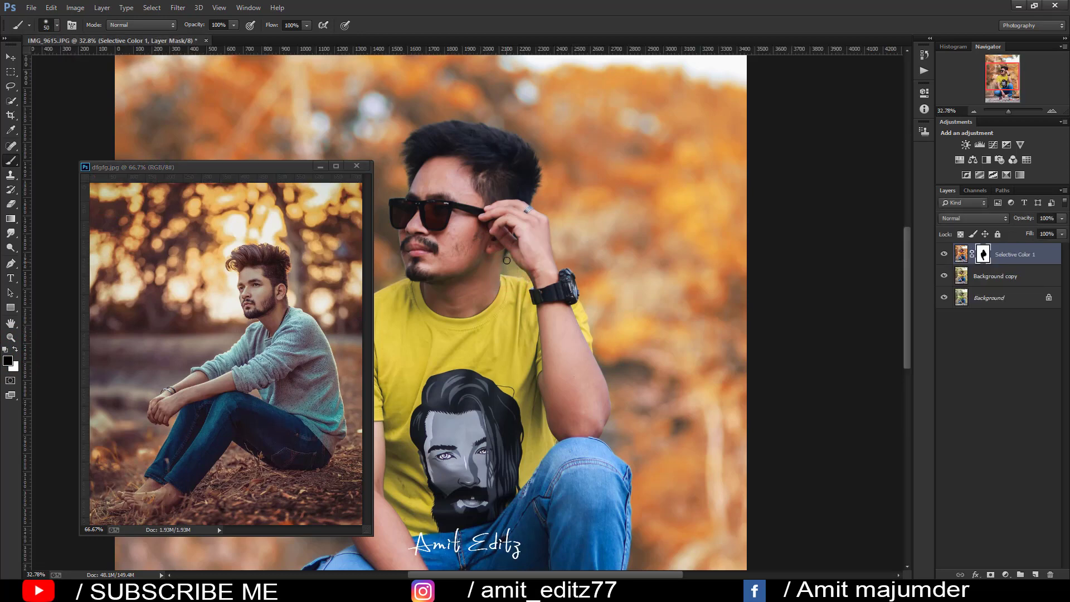
left_click(507, 261)
left_click_drag(279, 166, 168, 234)
key("ctrl+minus")
key("ctrl+minus")
key("ctrl+minus")
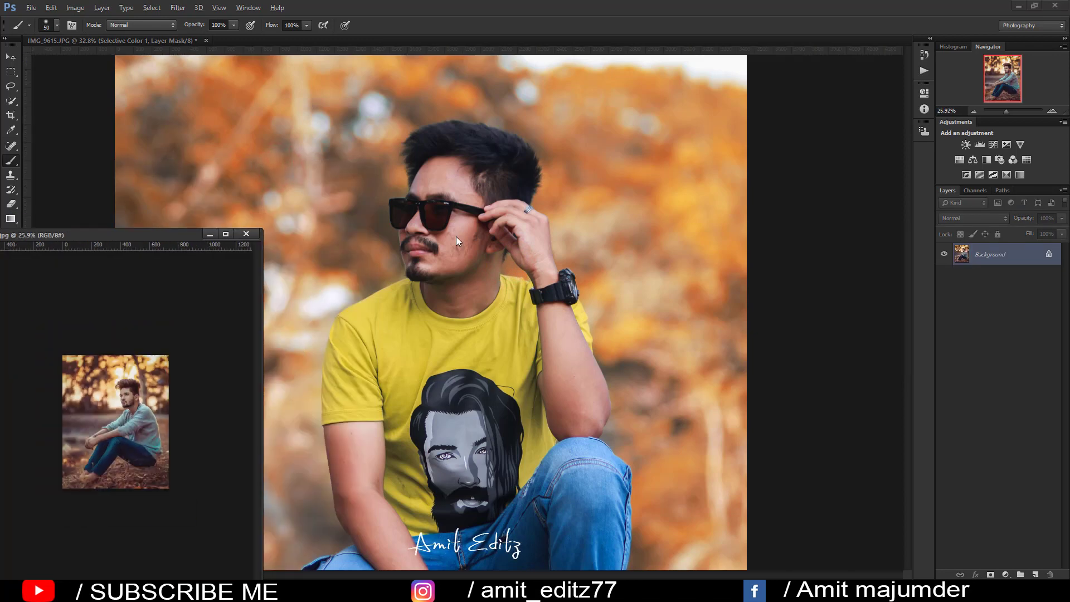
key("ctrl+plus")
key("ctrl+plus")
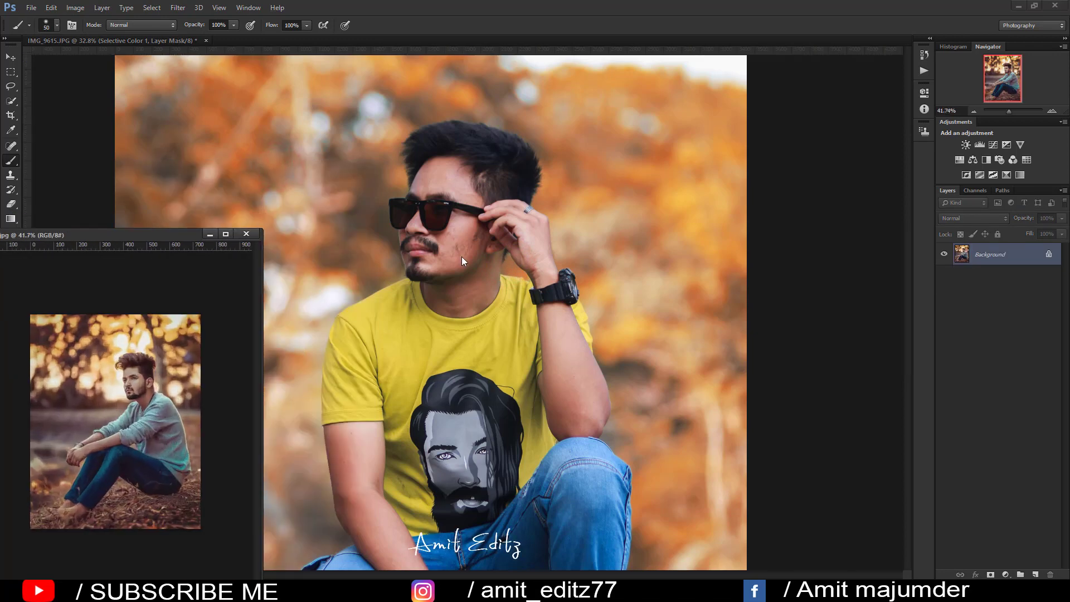
left_click(462, 257)
- Merge Background copy with Selective Color 1, duplicate it, and open the Camera Raw filter
scroll(478, 255, "down", 5)
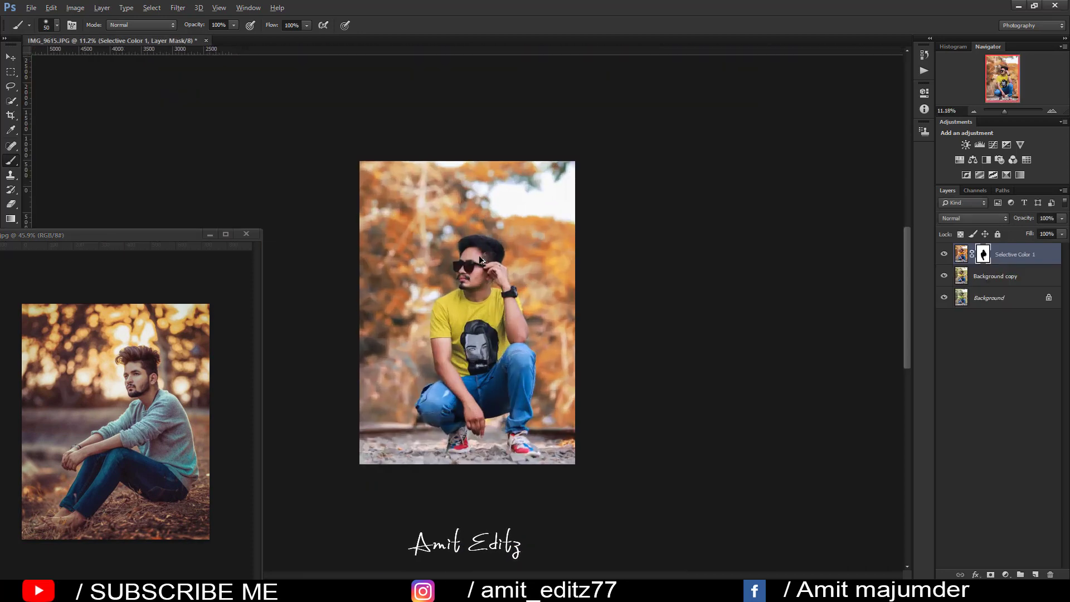
left_click(995, 275, "shift")
right_click(1001, 276)
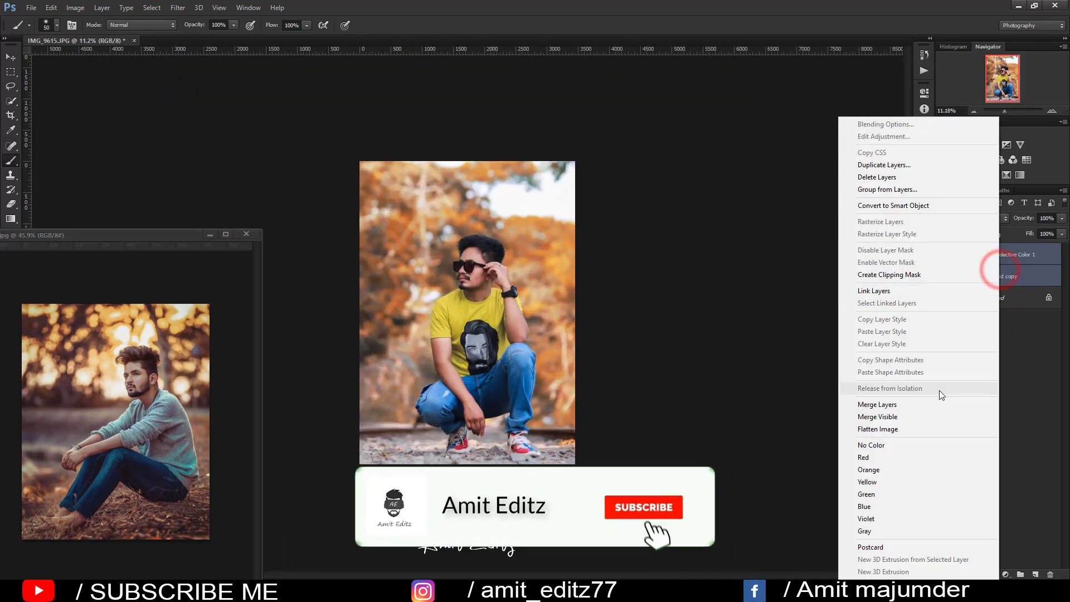
left_click(912, 404)
left_click_drag(995, 254, 1035, 574)
left_click(178, 7)
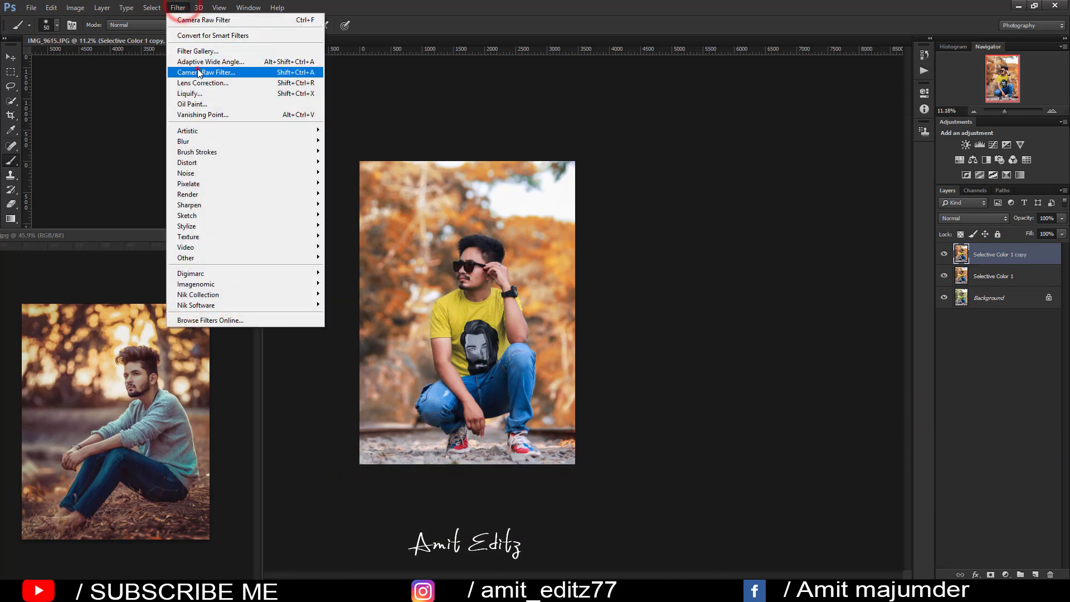
left_click(199, 73)
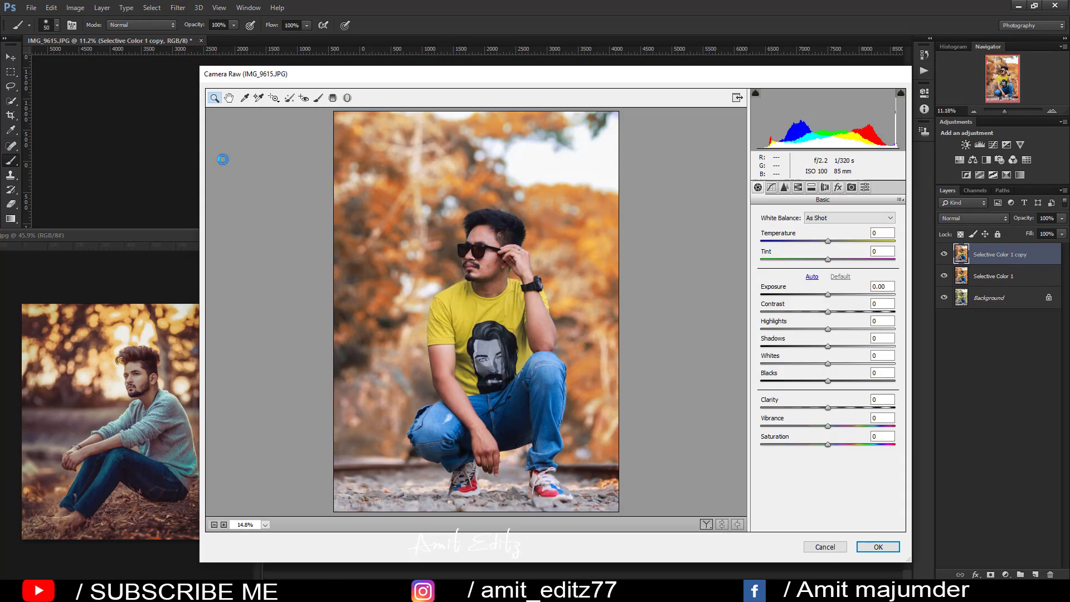
- In HSL/Grayscale, lower Oranges saturation and raise Oranges and Yellows luminance
left_click(798, 188)
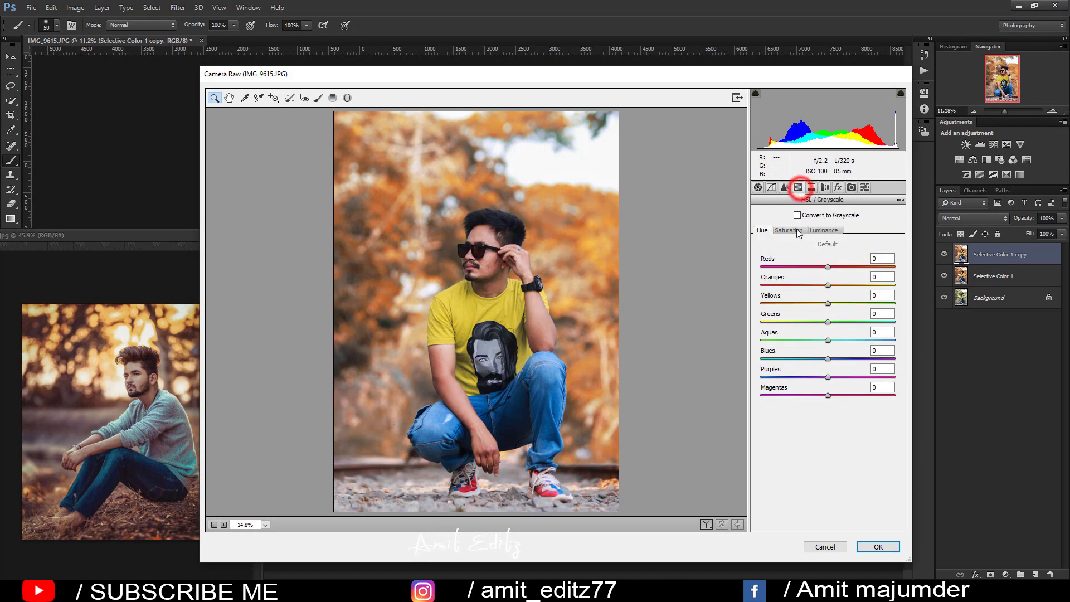
left_click(788, 231)
left_click_drag(827, 284, 805, 285)
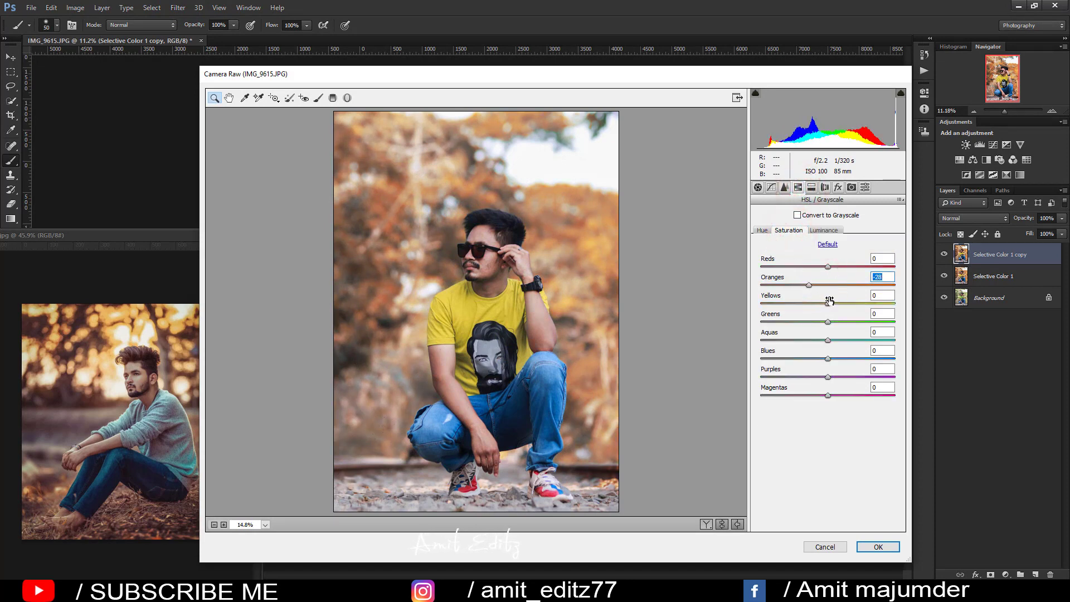
left_click(828, 230)
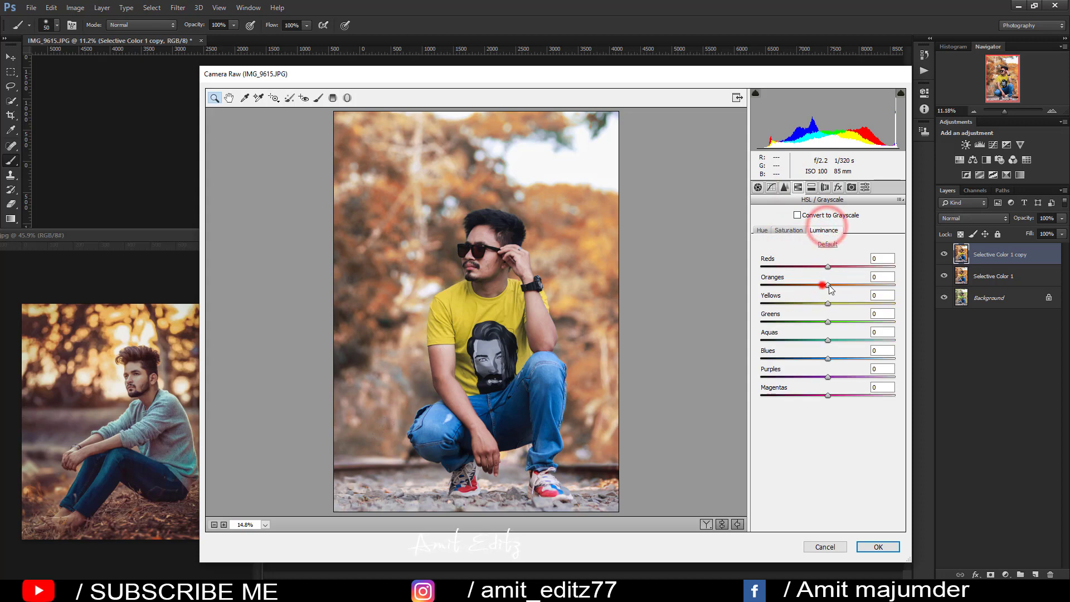
mouse_move(828, 285)
left_mouse_down()
mouse_move(851, 304)
mouse_move(839, 304)
left_mouse_up()
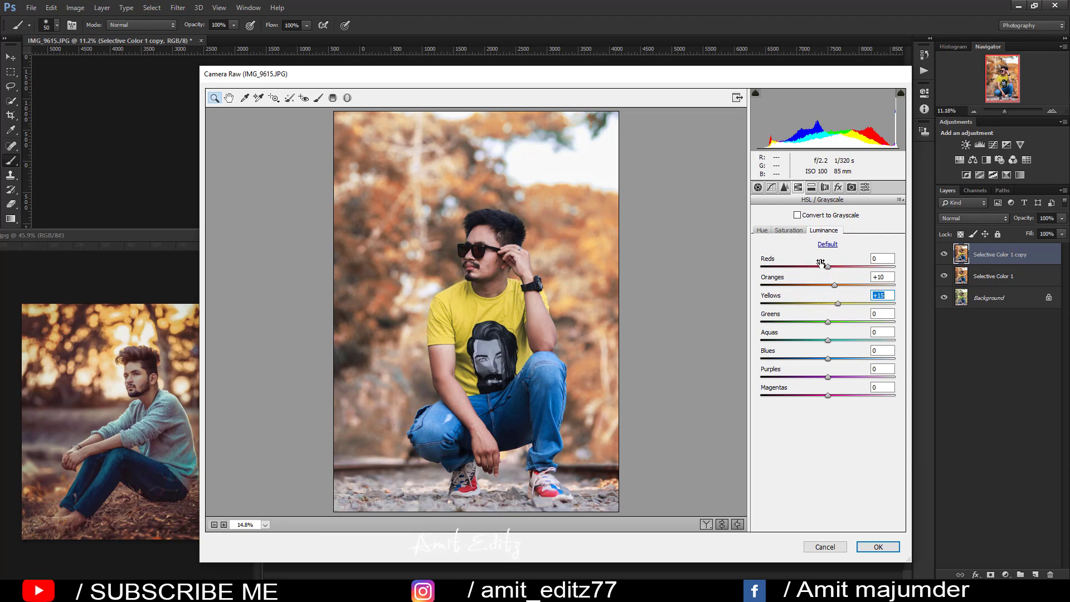
- Warm the white balance to Temperature +10 and adjust Tint in Basic
left_click(785, 187)
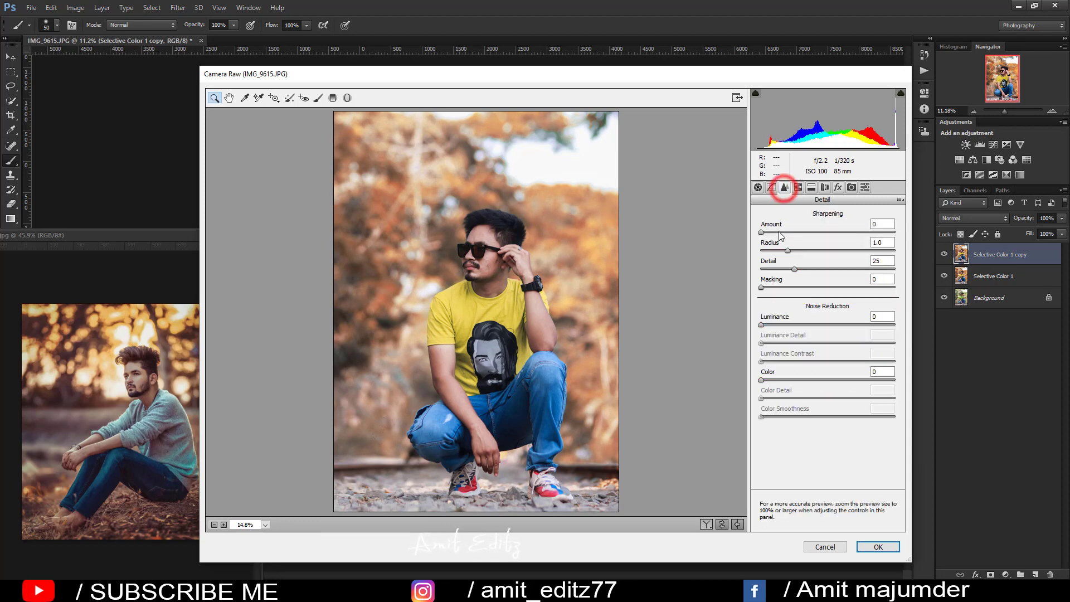
left_click(757, 187)
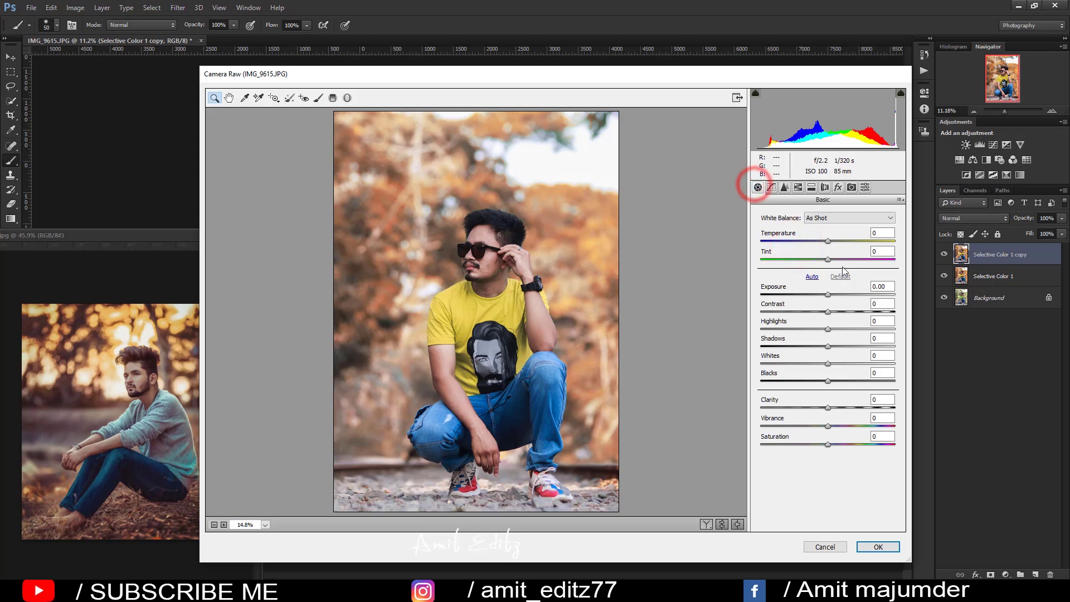
left_click_drag(827, 241, 821, 259)
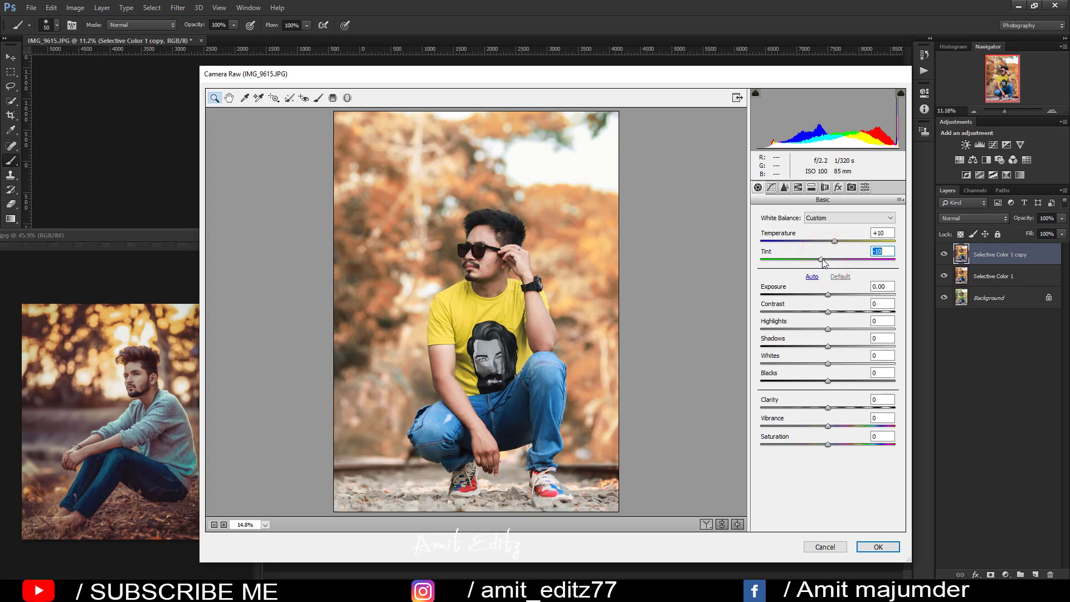
- Draw three graduated filters up from the bottom edge with Exposure about -1.50 to darken the gravel
left_click(333, 97)
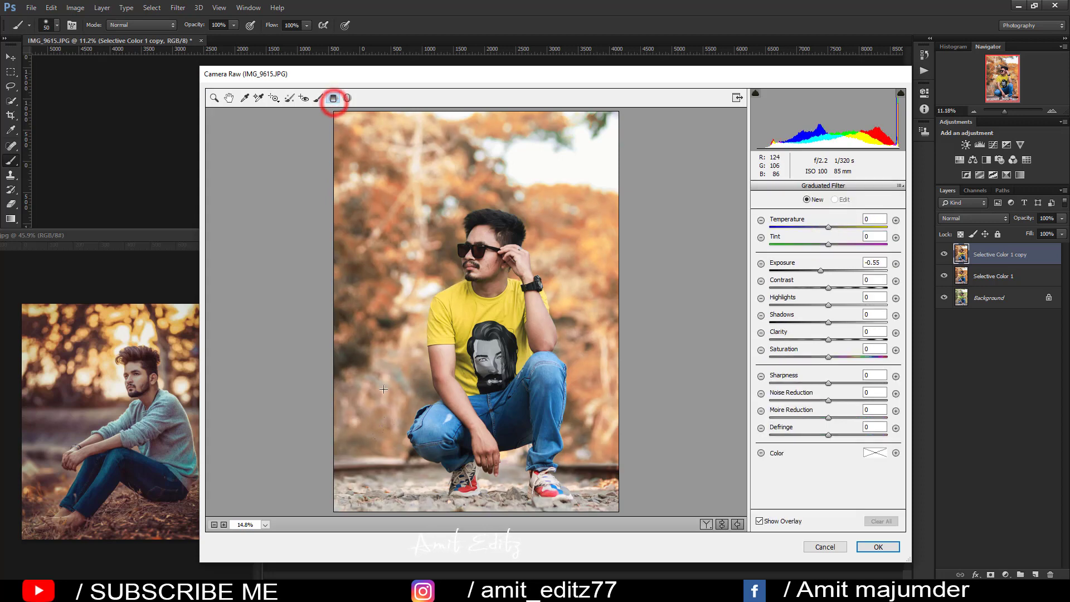
left_click(484, 515)
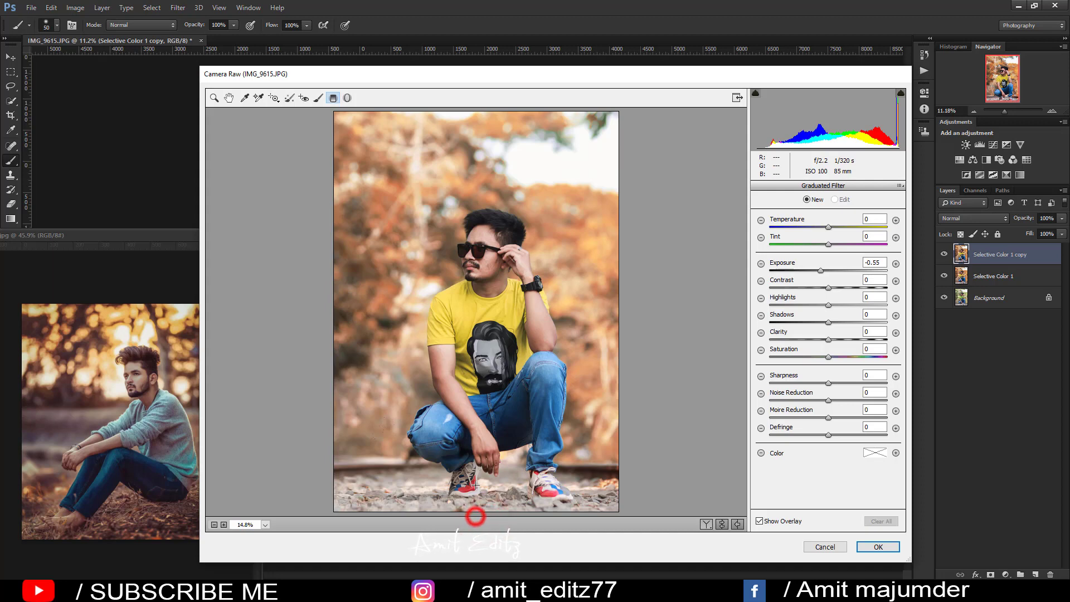
mouse_move(629, 508)
left_mouse_down()
mouse_move(551, 413)
mouse_move(535, 351)
left_mouse_up()
left_click_drag(317, 506, 441, 368)
left_click_drag(449, 514, 467, 407)
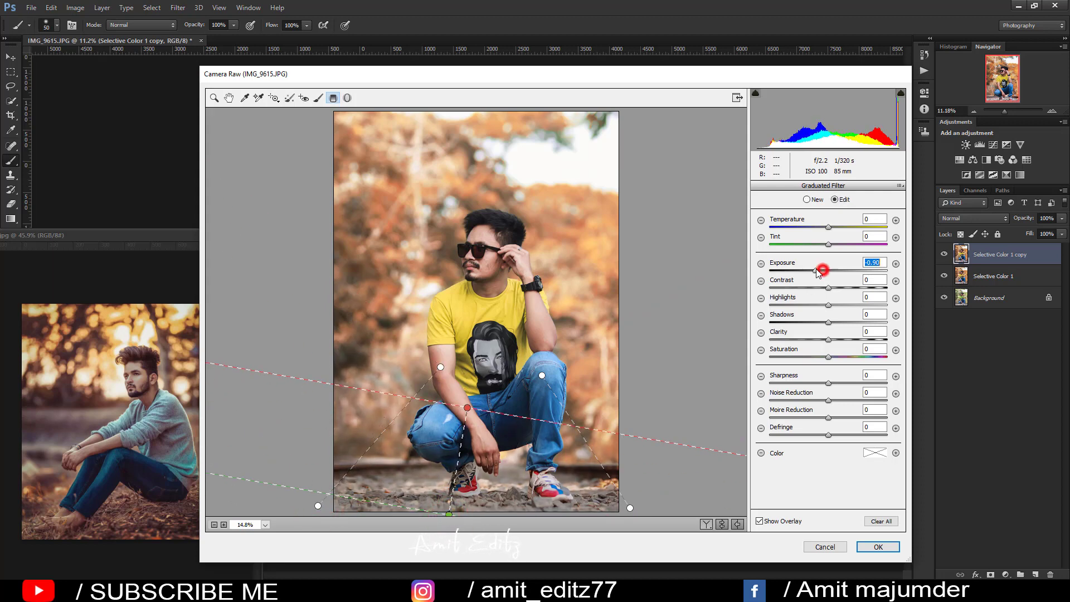
left_click_drag(822, 269, 811, 271)
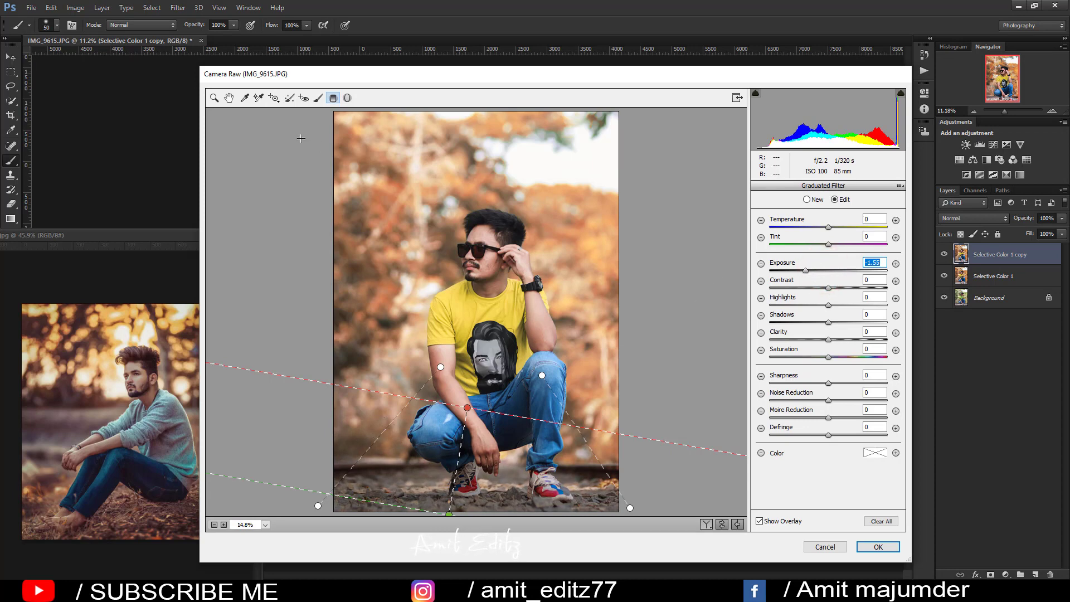
left_click(214, 98)
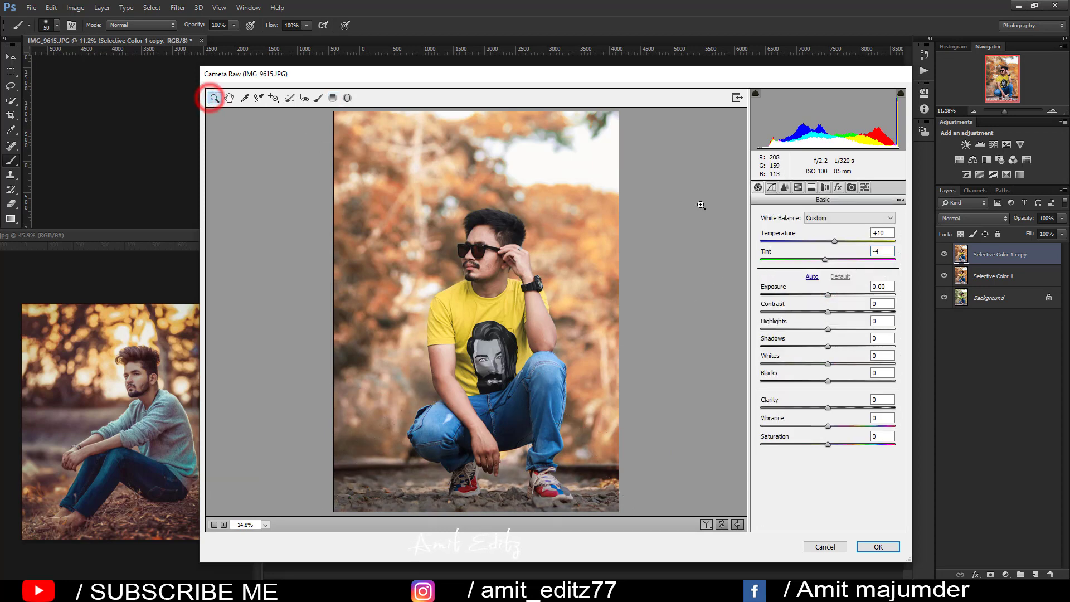
- In Camera Calibration, shift Red Primary hue to +13, Green to +8, and Blue back near -1
left_click(850, 187)
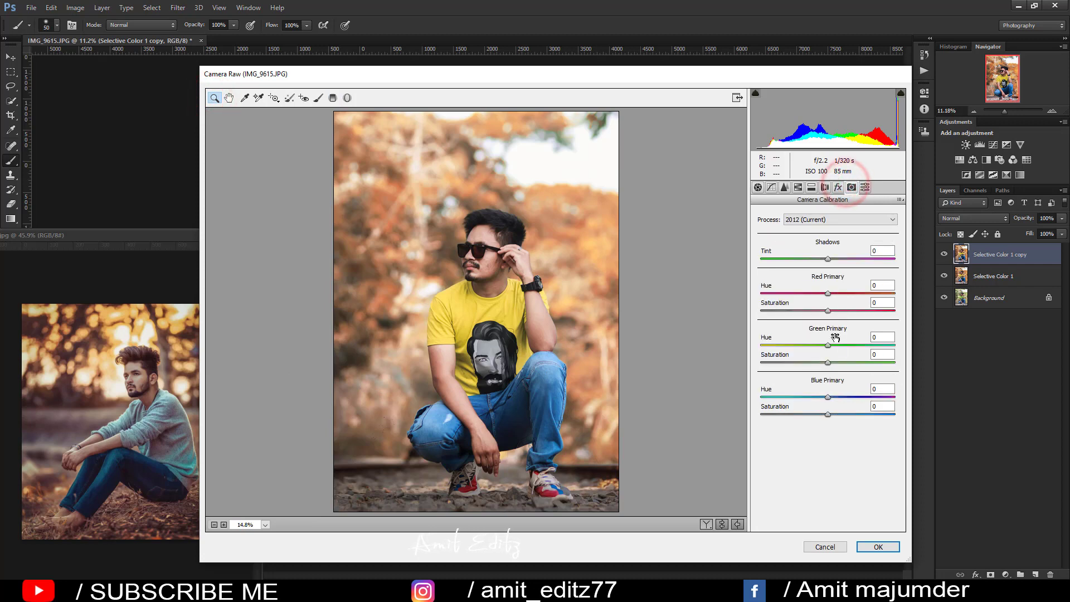
mouse_move(828, 293)
left_mouse_down()
mouse_move(858, 293)
mouse_move(840, 295)
left_mouse_up()
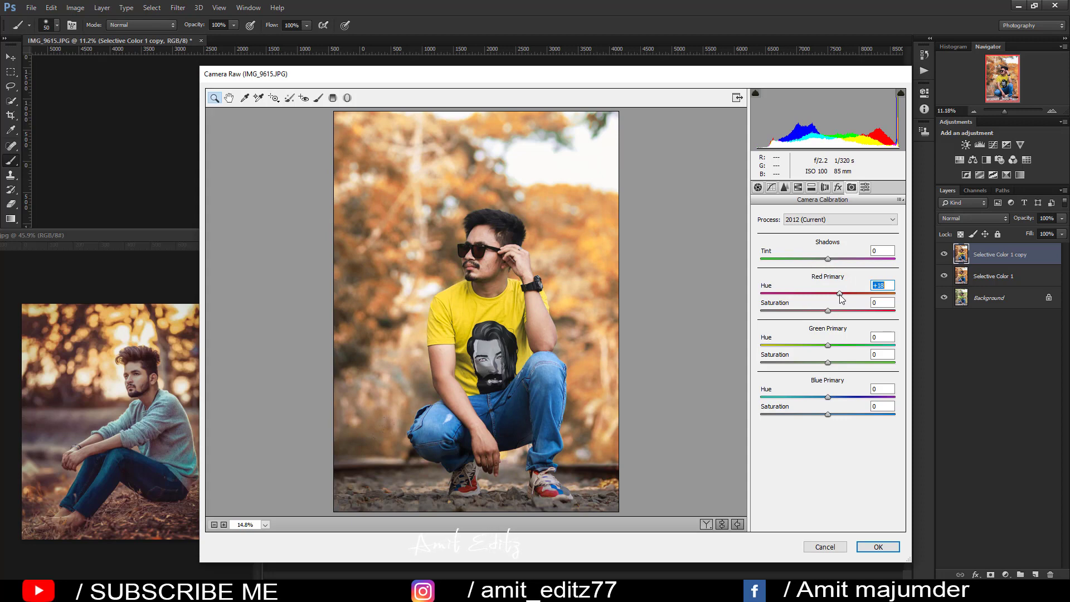
left_click_drag(842, 299, 836, 308)
mouse_move(832, 345)
left_mouse_down()
mouse_move(851, 345)
mouse_move(811, 349)
mouse_move(837, 350)
left_mouse_up()
left_click_drag(829, 397, 820, 396)
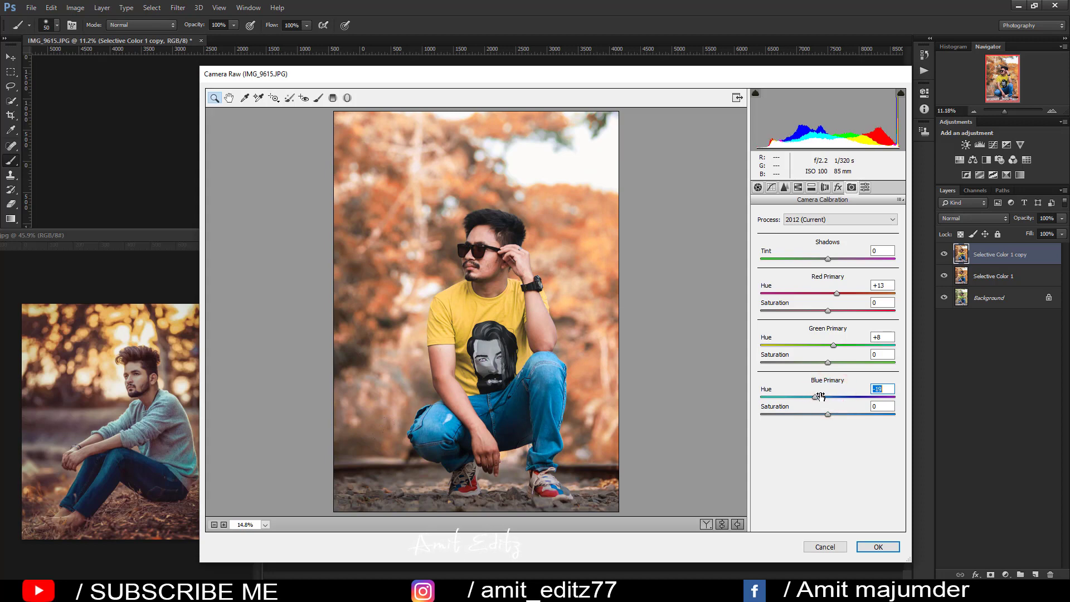
left_click_drag(819, 400, 830, 401)
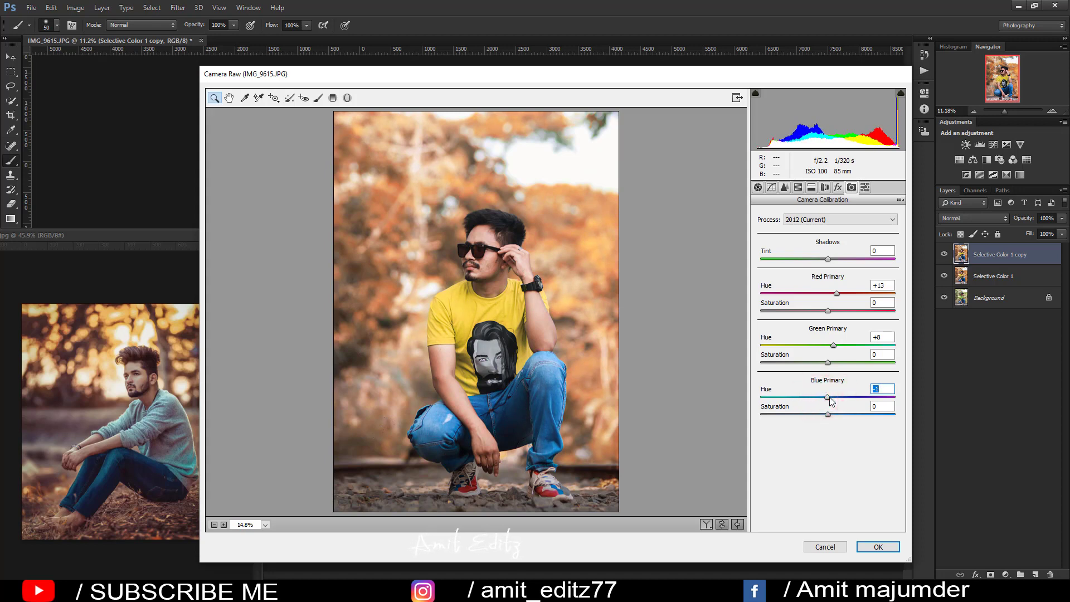
- Add a negative post-crop vignette, pull Highlights to -78, and lift Shadows and Blacks to +5
left_click(838, 187)
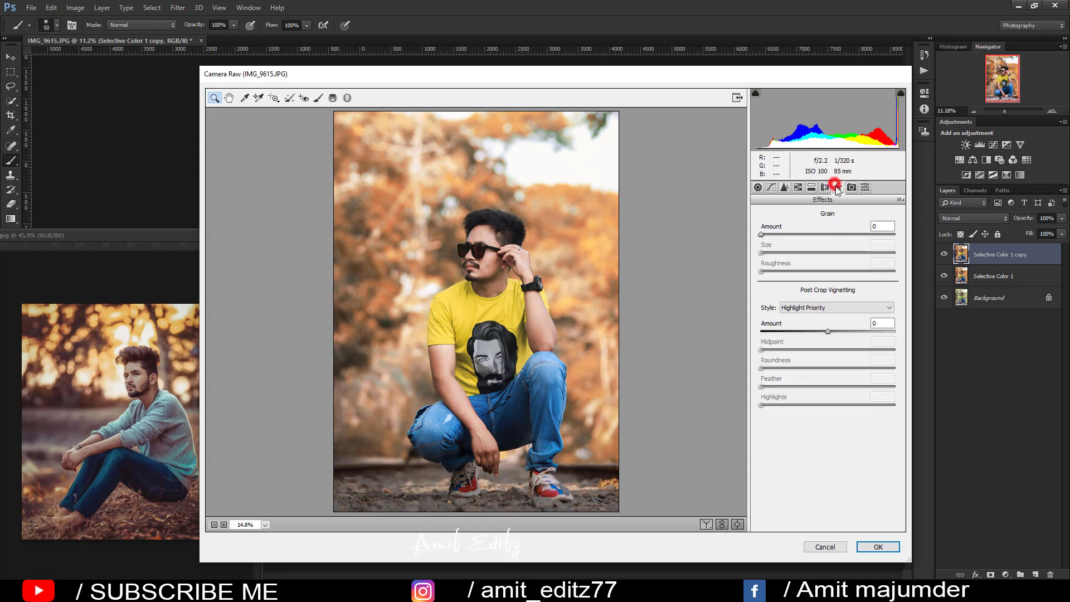
mouse_move(828, 331)
left_mouse_down()
mouse_move(826, 368)
mouse_move(847, 386)
left_mouse_up()
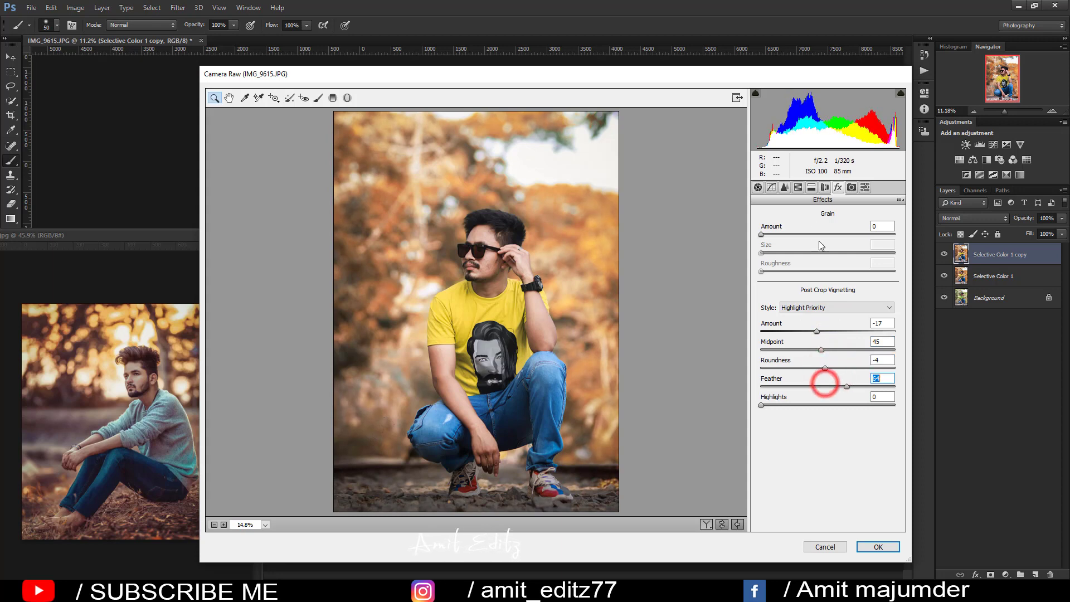
left_click(759, 187)
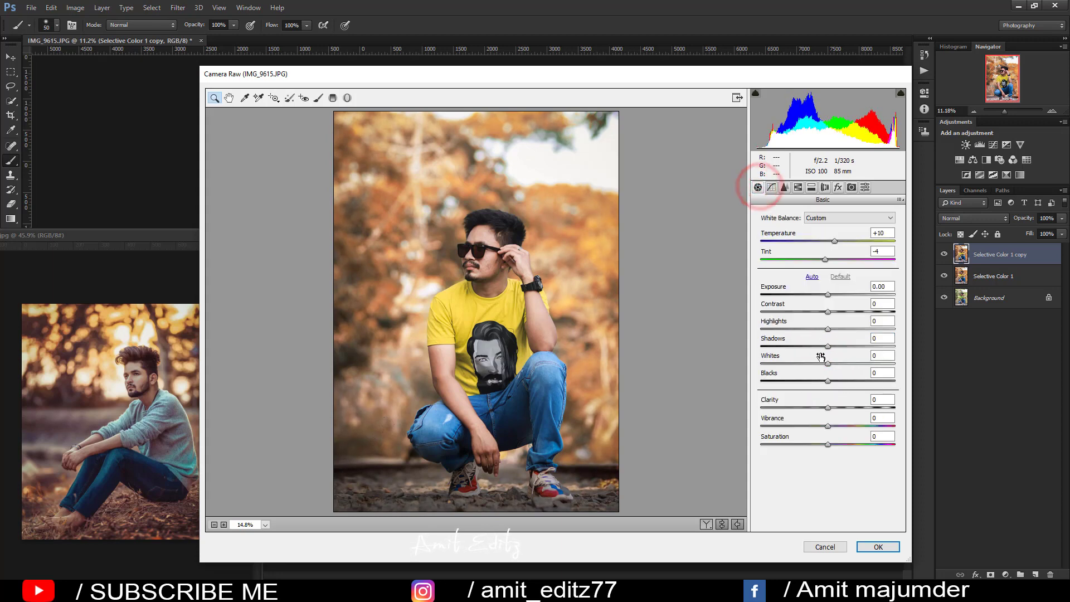
left_click_drag(828, 346, 832, 375)
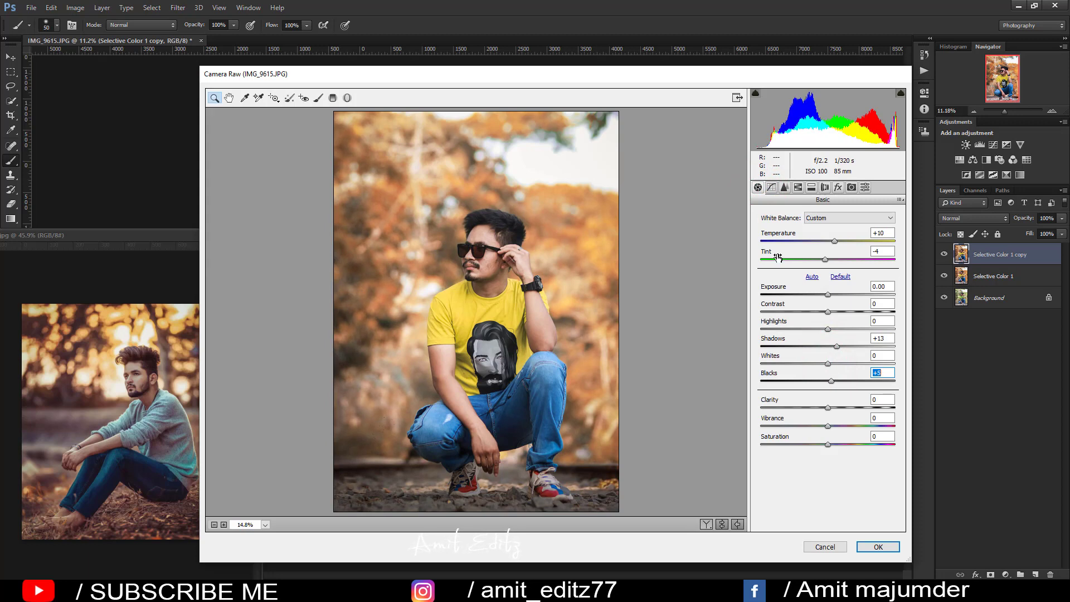
left_click_drag(828, 329, 769, 328)
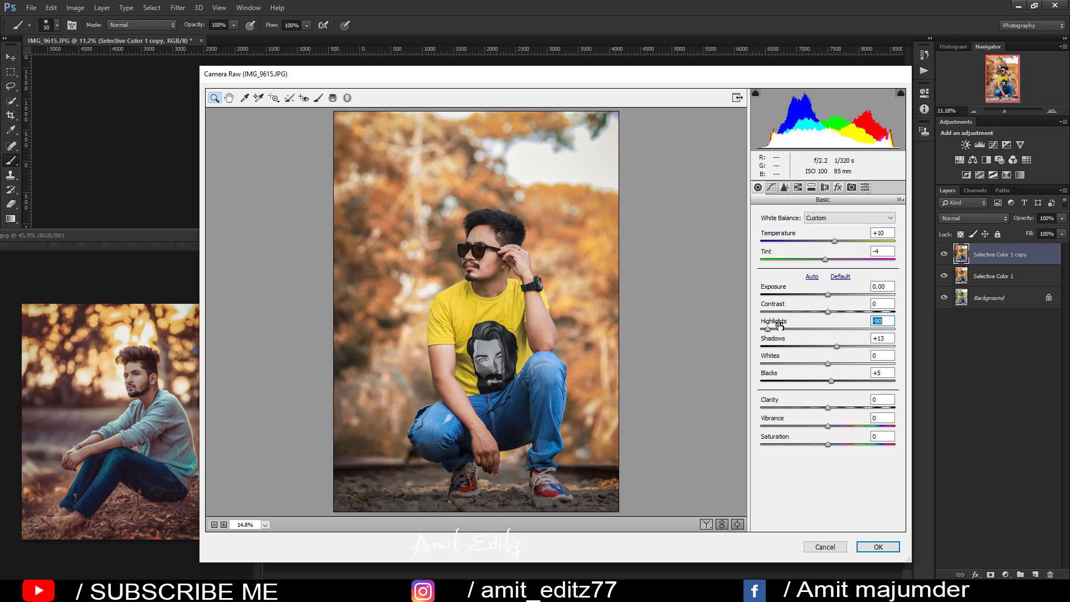
left_click_drag(780, 326, 786, 326)
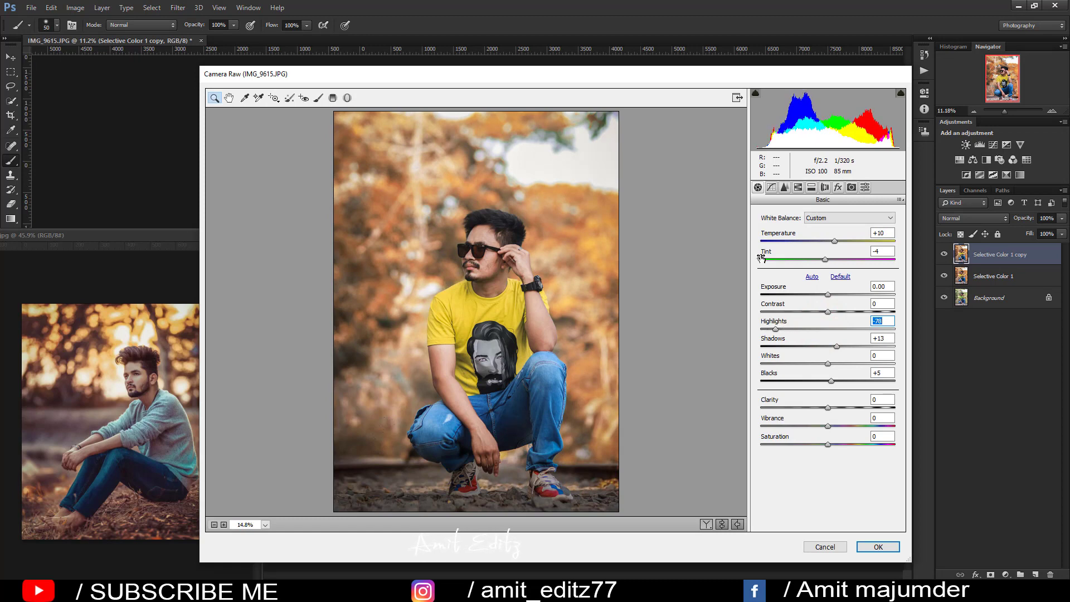
left_click_drag(844, 345, 849, 342)
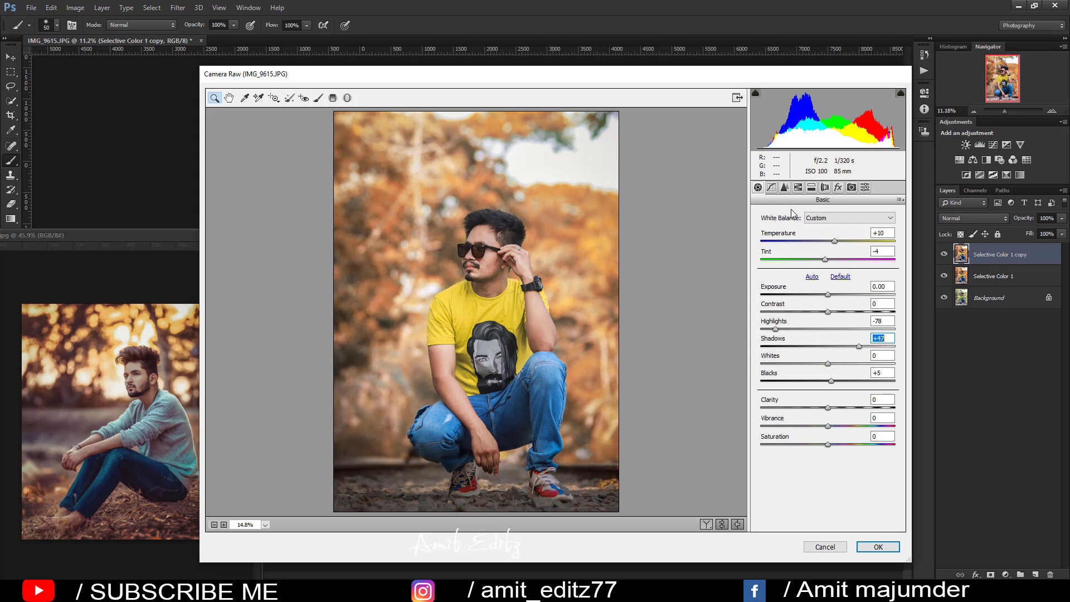
left_click(786, 189)
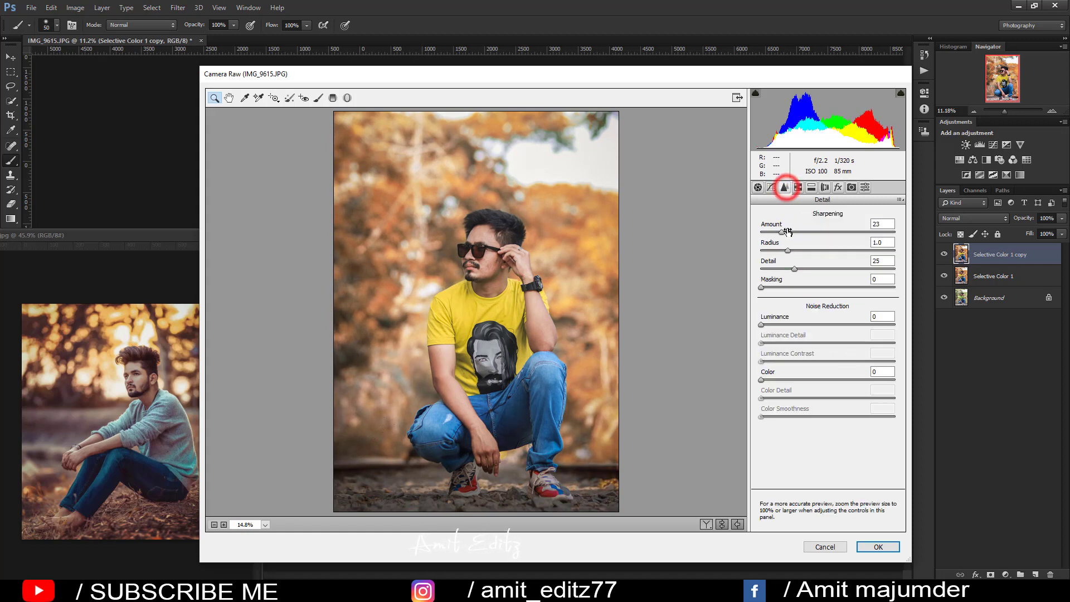
- Shift the Blues hue in HSL to -16, then move to the Saturation controls for blues
left_click(758, 187)
left_click(798, 188)
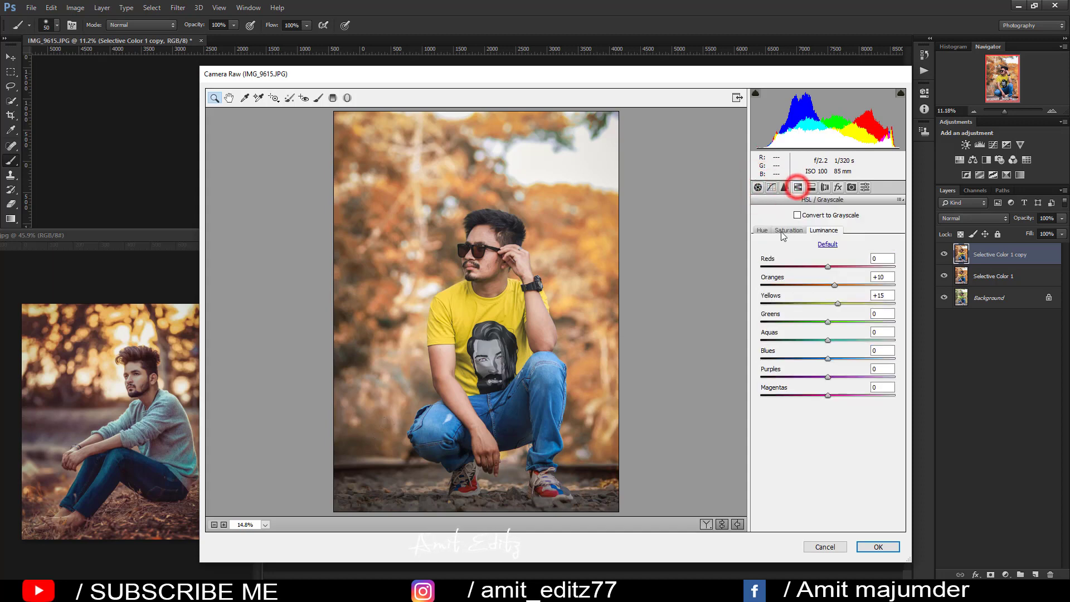
left_click(762, 230)
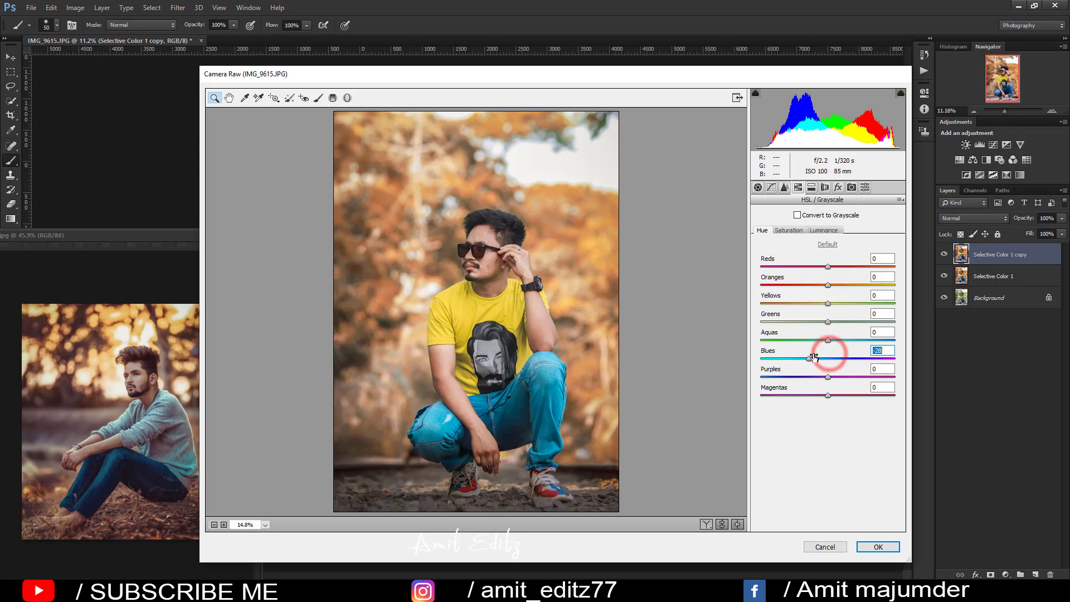
mouse_move(815, 357)
left_mouse_down()
mouse_move(852, 344)
mouse_move(867, 357)
left_mouse_up()
left_click(789, 230)
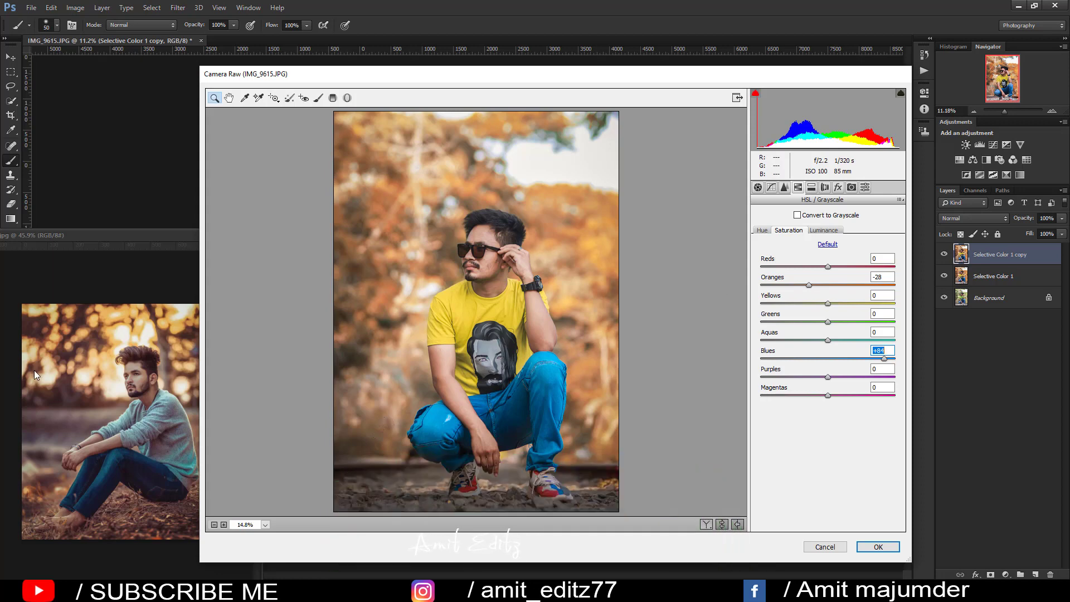
- In the parametric Tone Curve, set Highlights +17, Lights and Darks 0, and Shadows -8
left_click(772, 188)
left_click(771, 214)
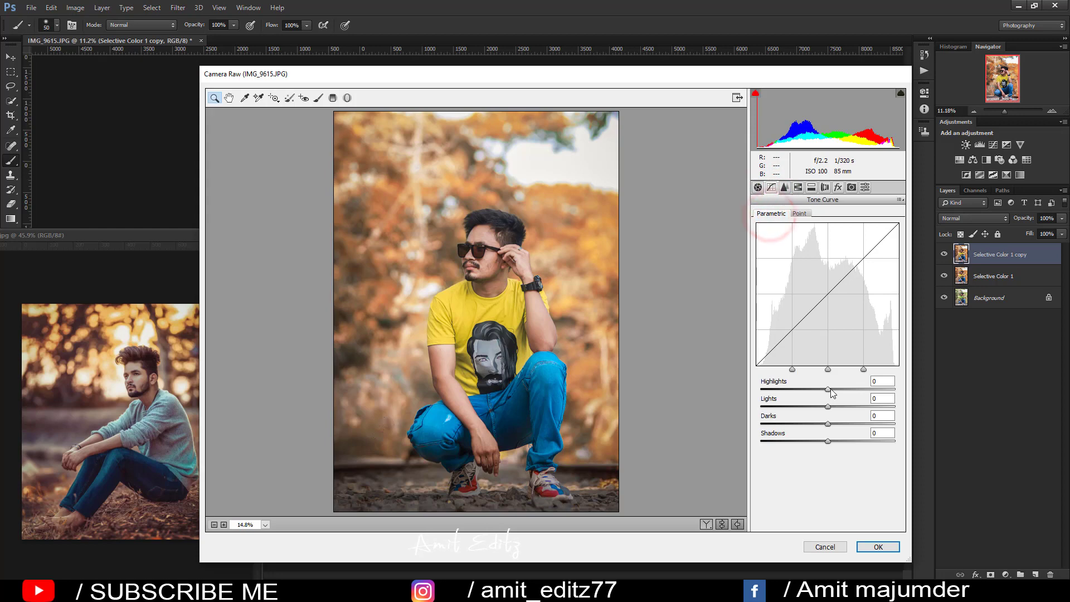
mouse_move(828, 389)
left_mouse_down()
mouse_move(847, 389)
mouse_move(804, 407)
mouse_move(817, 423)
left_mouse_up()
double_click(817, 406)
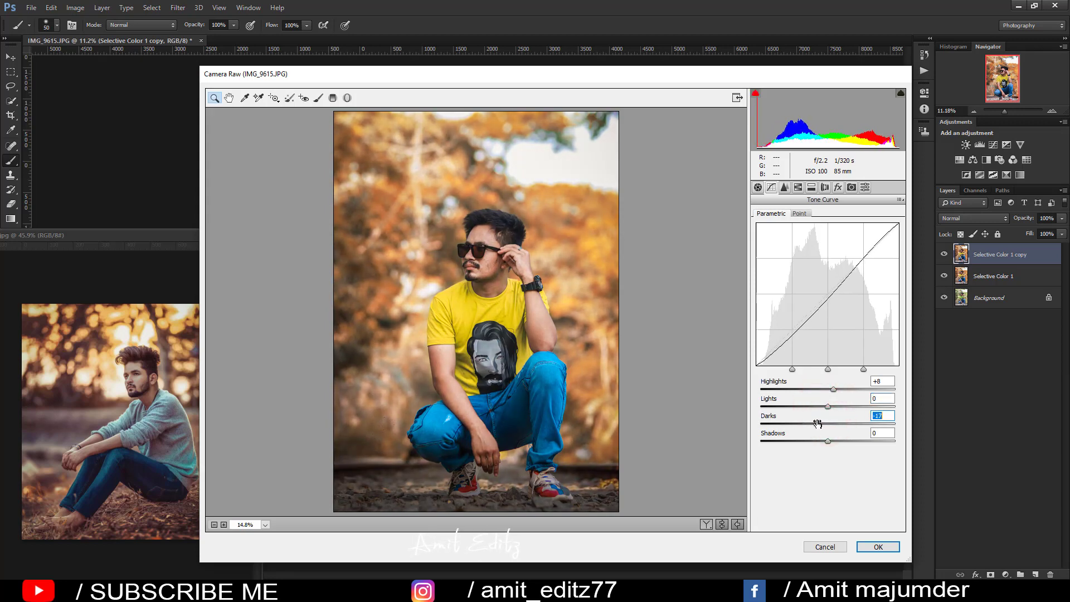
left_click_drag(817, 424, 838, 422)
double_click(838, 423)
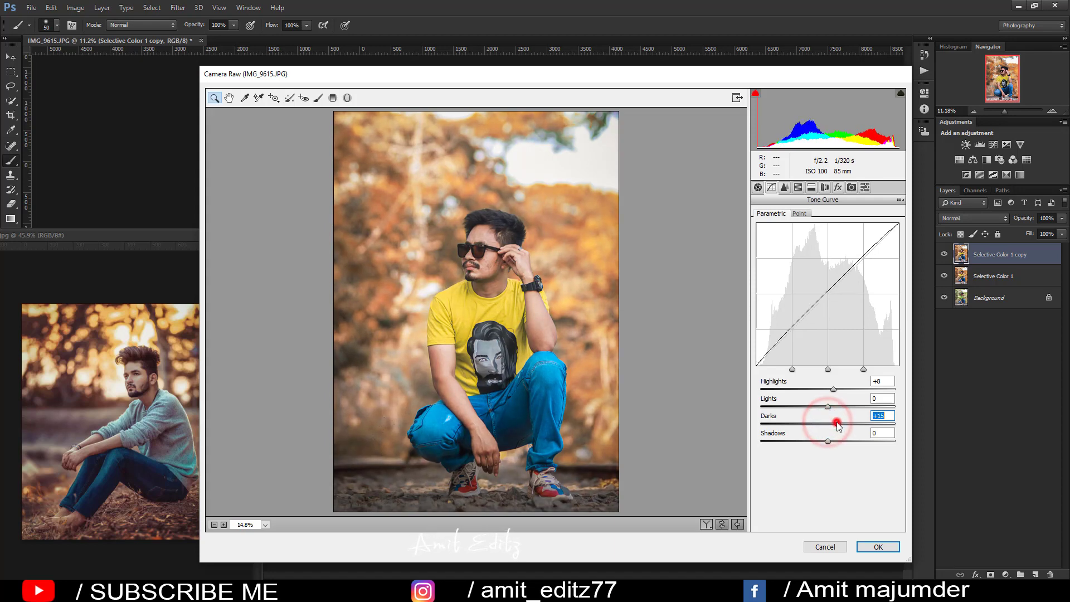
mouse_move(827, 440)
left_mouse_down()
mouse_move(810, 438)
mouse_move(822, 442)
left_mouse_up()
left_click_drag(833, 389, 839, 388)
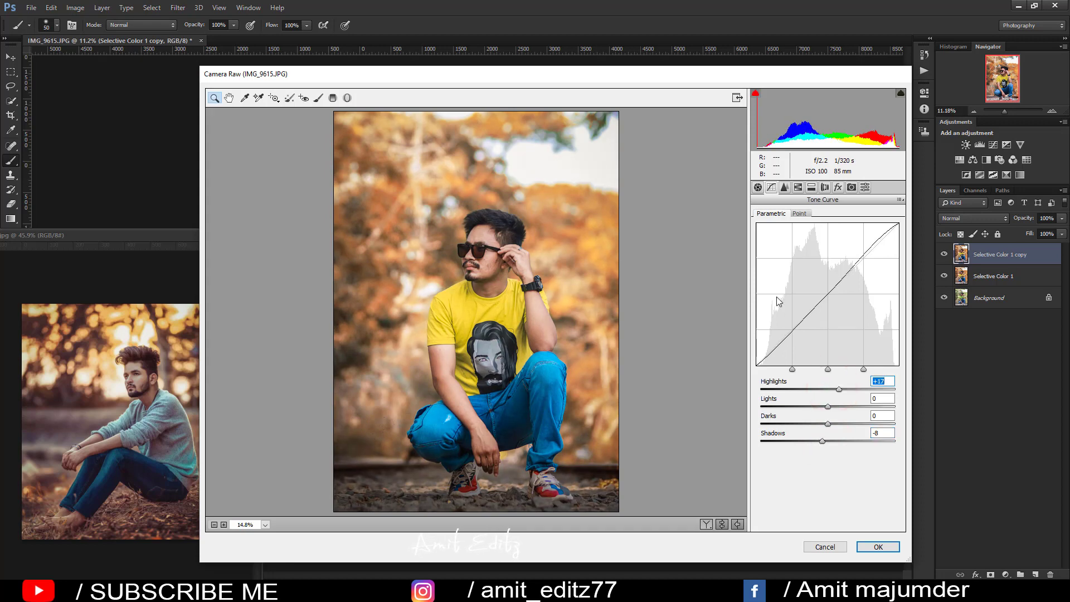
- Lower Yellows saturation and reduce Oranges saturation slightly in HSL Saturation
left_click(808, 188)
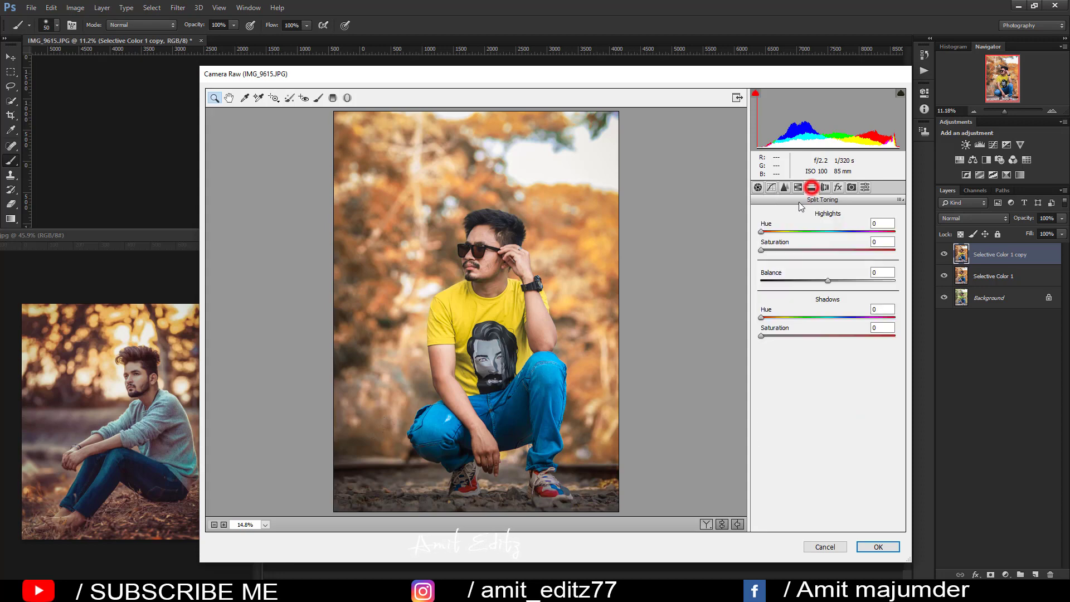
left_click(798, 188)
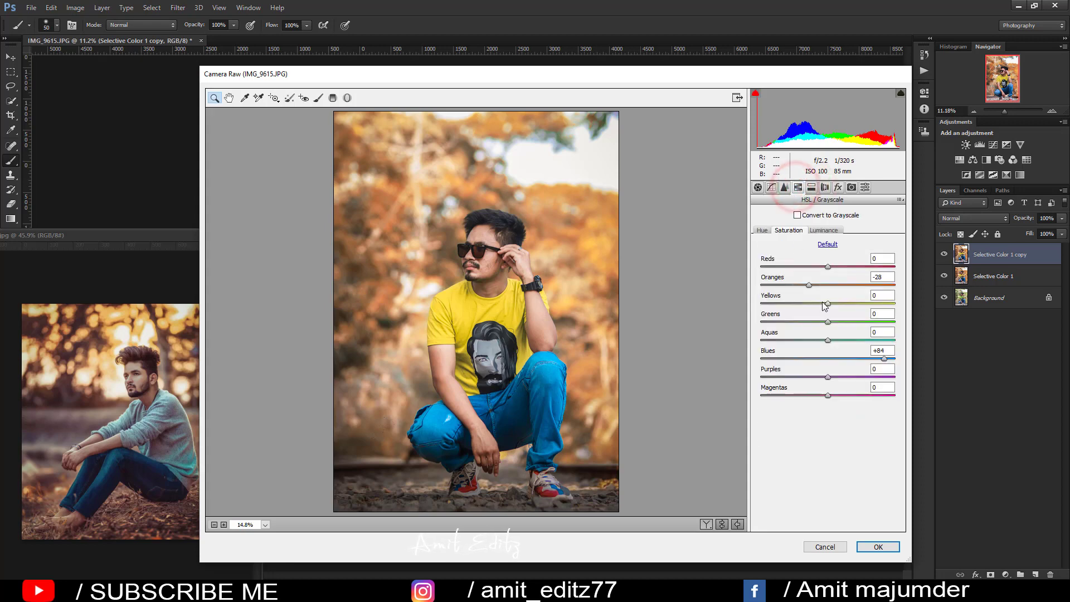
left_click_drag(828, 303, 806, 303)
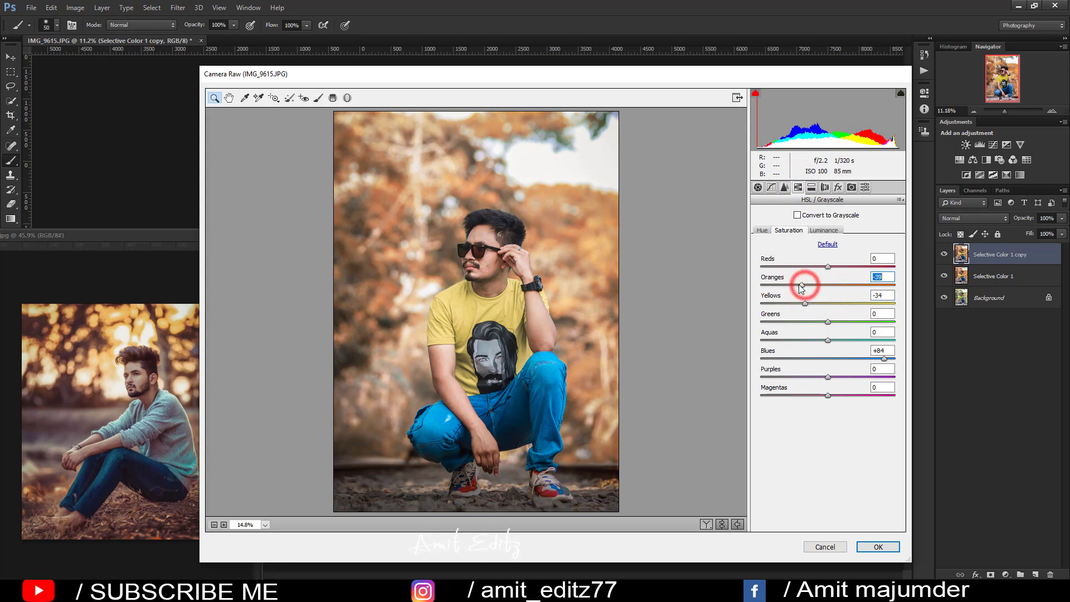
left_click_drag(803, 284, 804, 286)
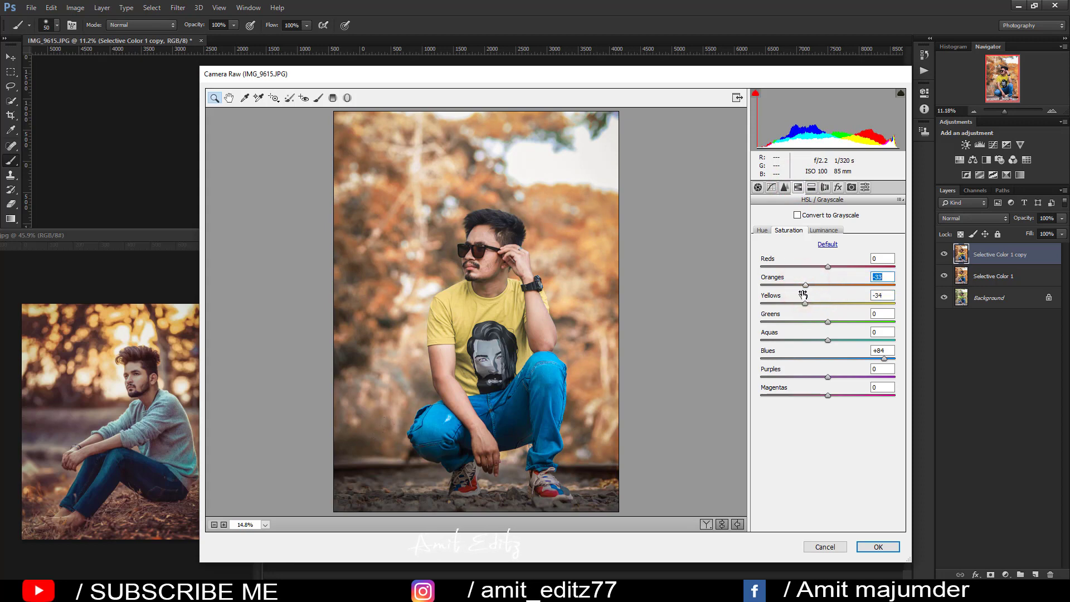
left_click_drag(812, 306, 815, 306)
- Add a faint split-toning highlight tint with a chosen hue and saturation about 5
left_click(811, 188)
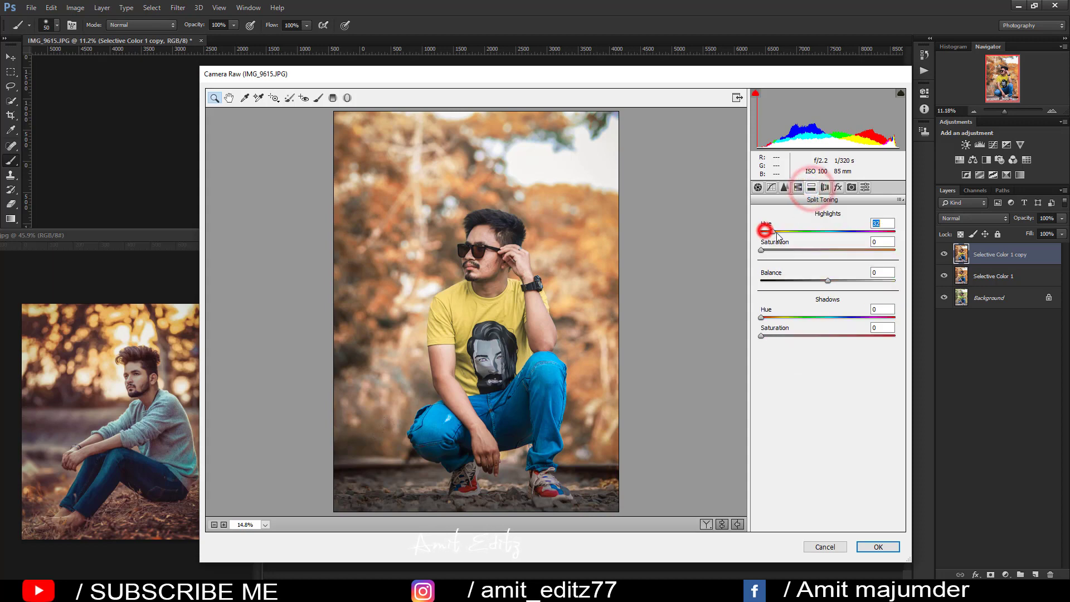
mouse_move(762, 231)
left_mouse_down()
mouse_move(782, 231)
mouse_move(770, 254)
mouse_move(807, 231)
left_mouse_up()
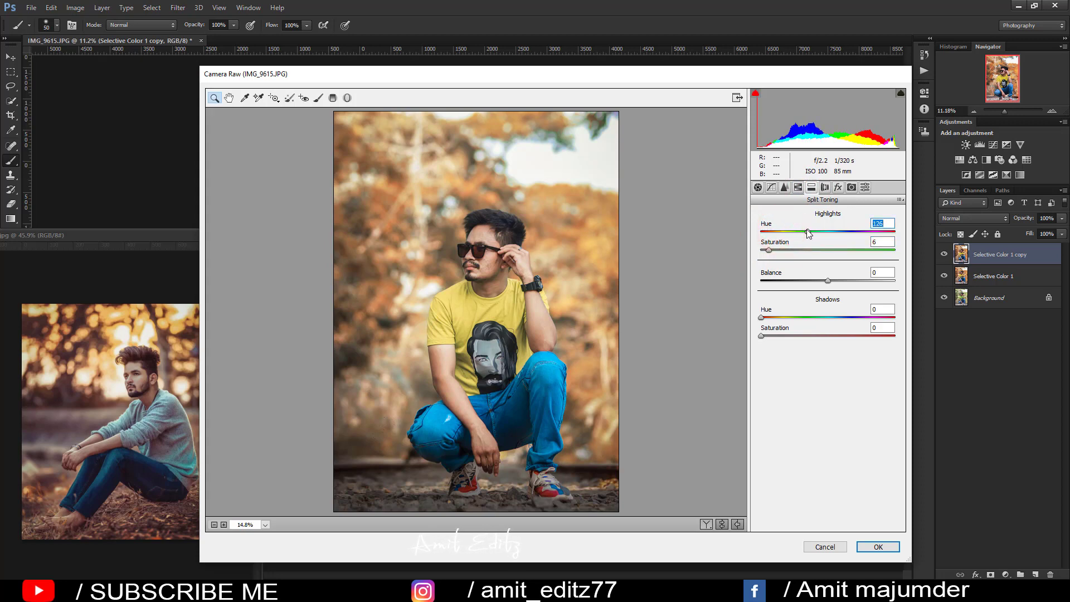
left_click_drag(807, 229, 806, 229)
left_click(806, 229)
left_click(768, 249)
mouse_move(807, 231)
left_mouse_down()
mouse_move(778, 231)
mouse_move(816, 232)
left_mouse_up()
- Apply the Camera Raw grade, close the reference photo, and duplicate the top layer as Selective Color 1 copy 2
left_click(877, 543)
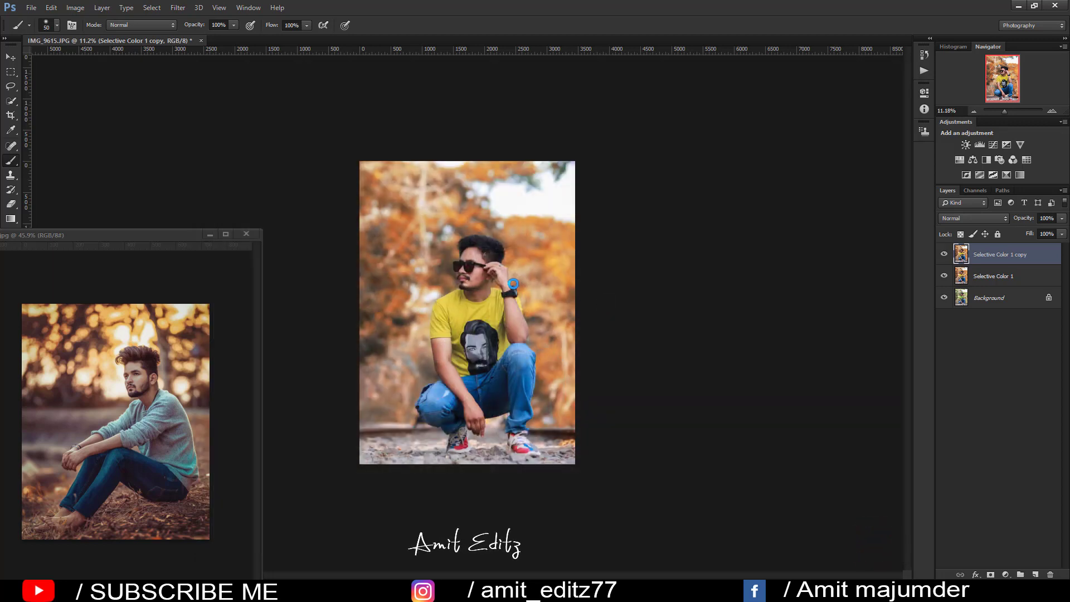
key("ctrl+plus")
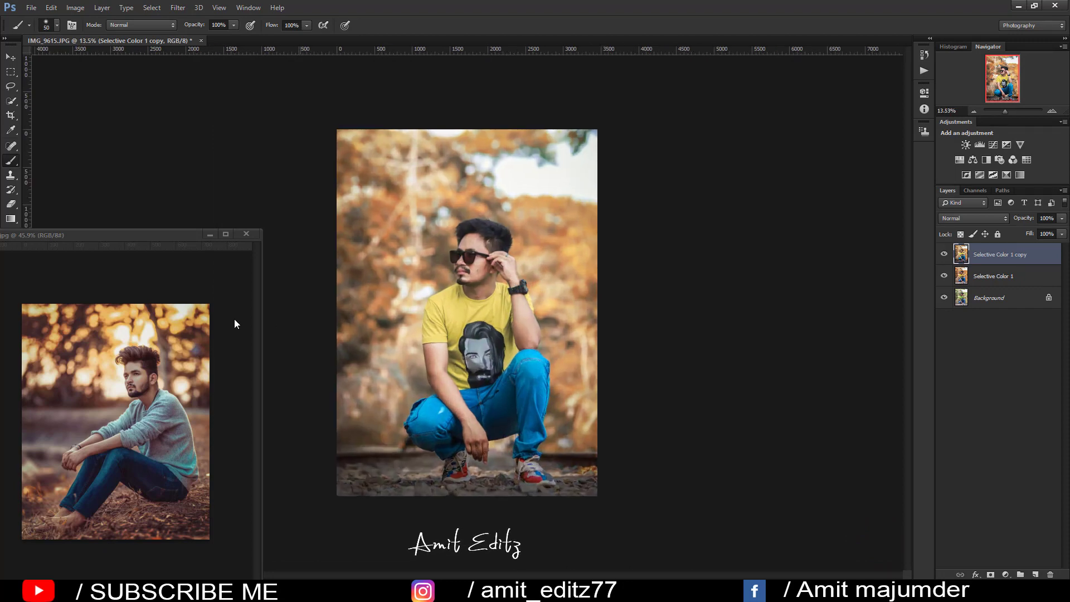
left_click(249, 235)
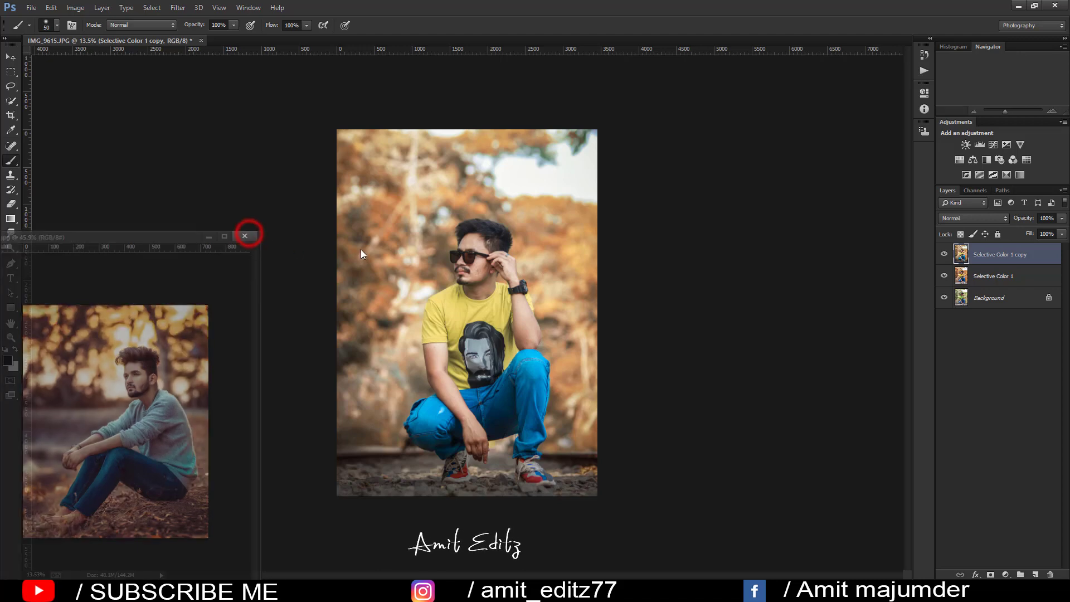
key("ctrl+plus")
left_click_drag(1003, 252, 1035, 575)
- Switch to the Mixer Brush and smooth the cheek, chin and nose skin
right_click(12, 162)
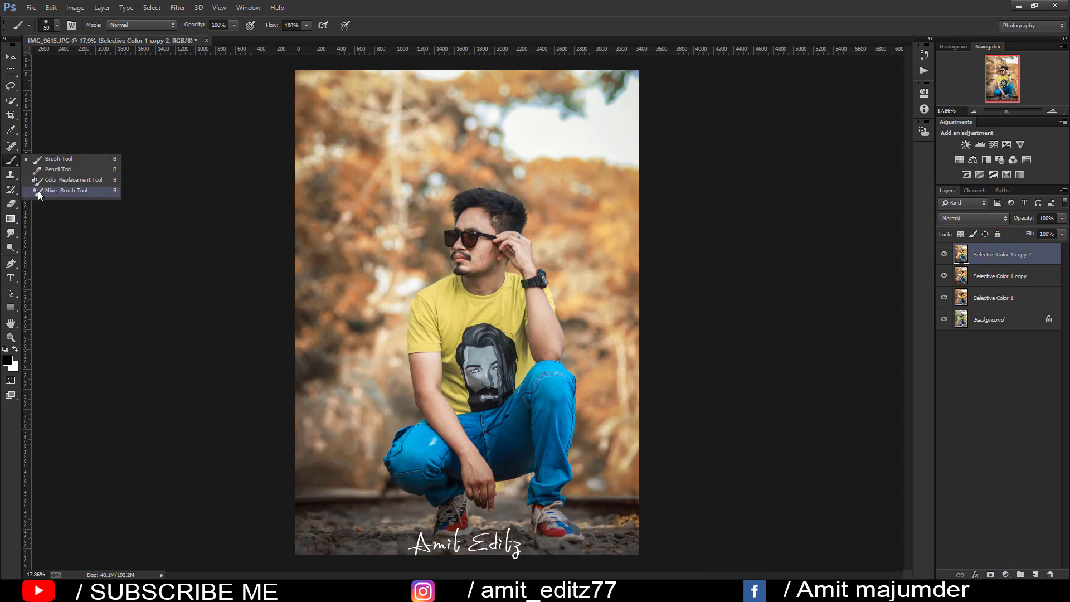
left_click(56, 191)
scroll(568, 185, "up", 6)
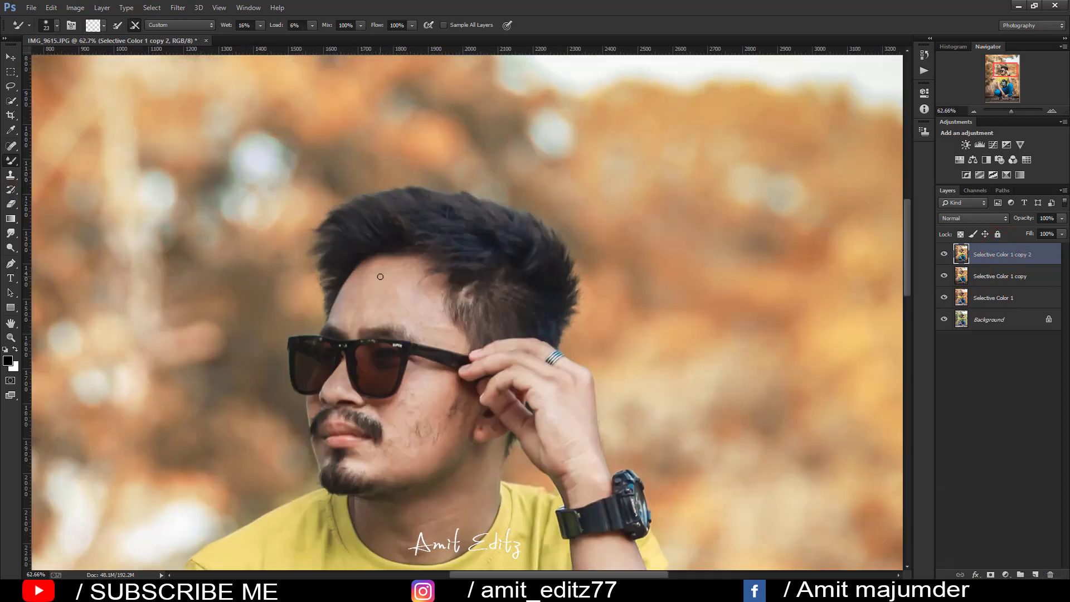
left_click_drag(380, 277, 368, 298)
left_click_drag(423, 315, 450, 342)
left_click_drag(413, 391, 437, 386)
left_click_drag(373, 450, 370, 454)
left_click_drag(333, 389, 340, 379)
- With a larger brush, smooth the neck, back of the hand, forearm and elbow skin
scroll(326, 457, "down", 5)
key("bracketright")
key("bracketright")
key("bracketright")
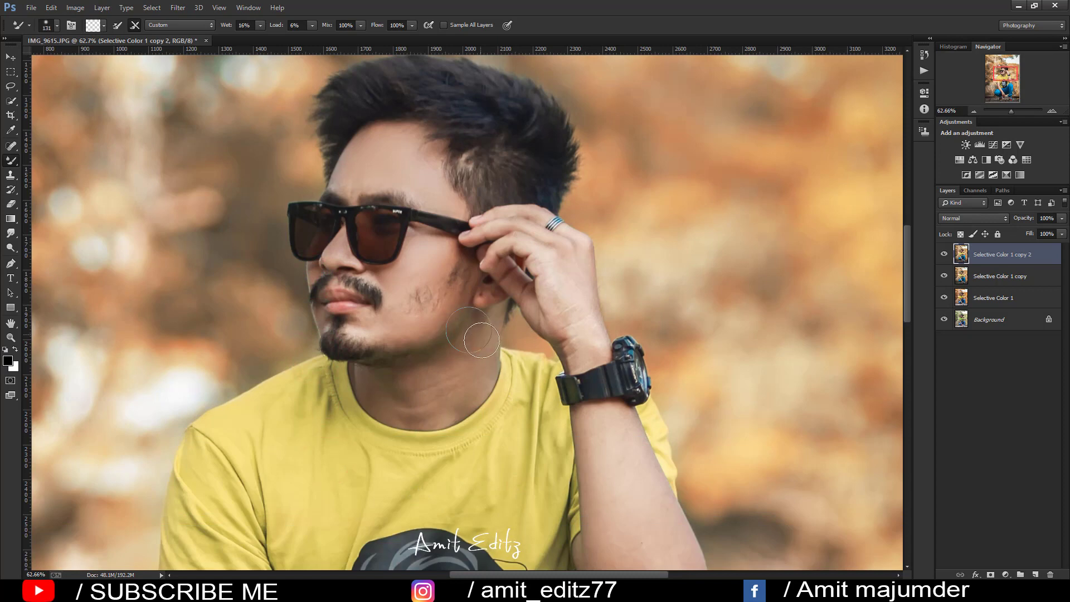
left_click(483, 336)
left_click(583, 314)
scroll(560, 273, "down", 7)
left_click(600, 242)
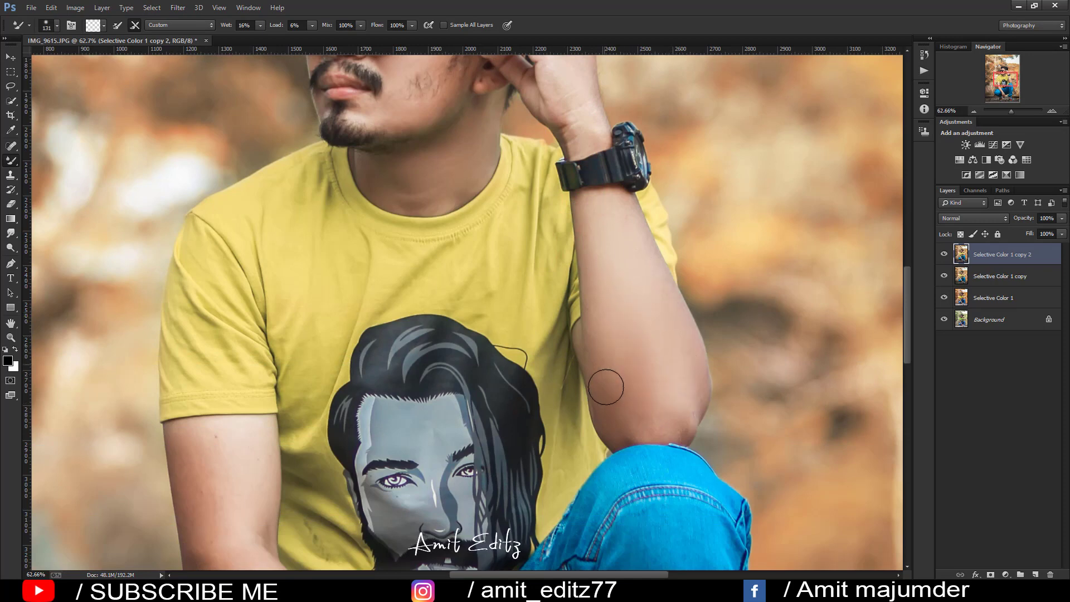
left_click(650, 425)
scroll(473, 286, "down", 5)
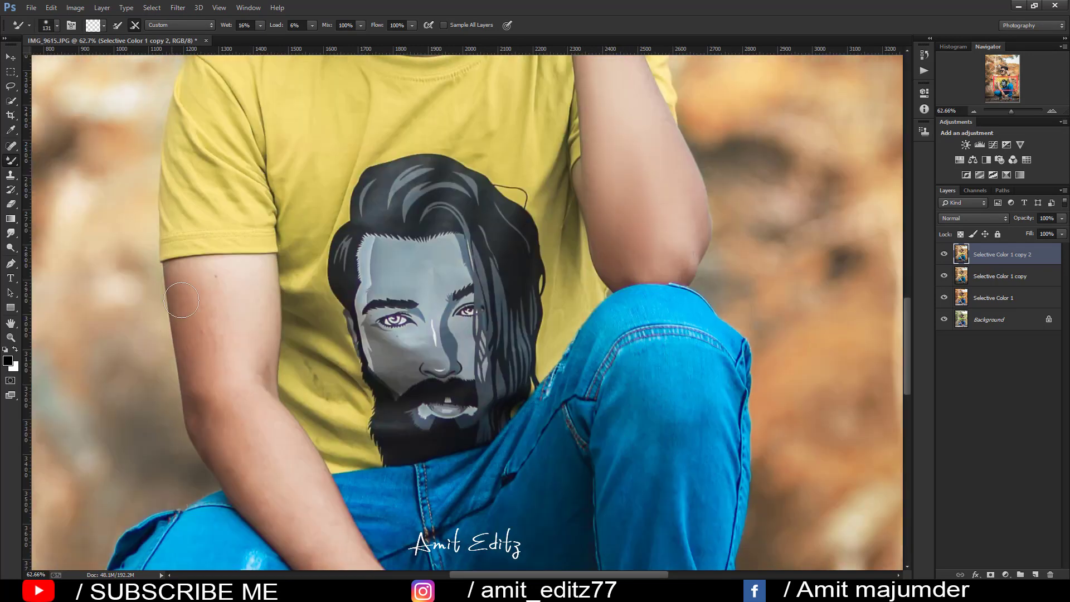
- Smooth the left upper arm, forearm, wrist and hand skin, and fit the photo on screen
left_click(201, 289)
scroll(242, 425, "down", 3)
left_click(217, 313)
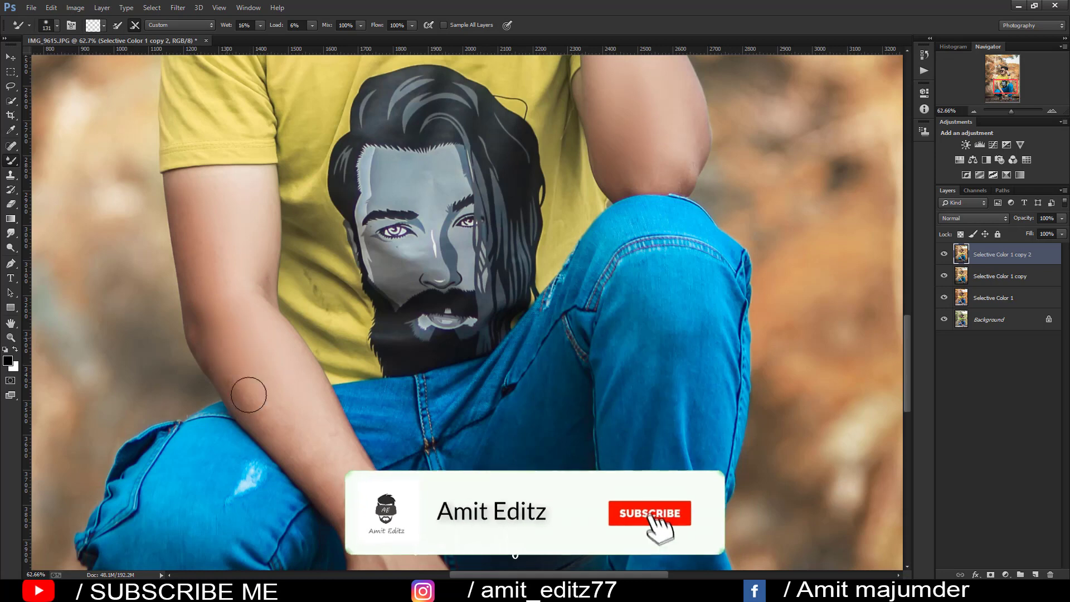
scroll(291, 405, "down", 2)
left_click(286, 329)
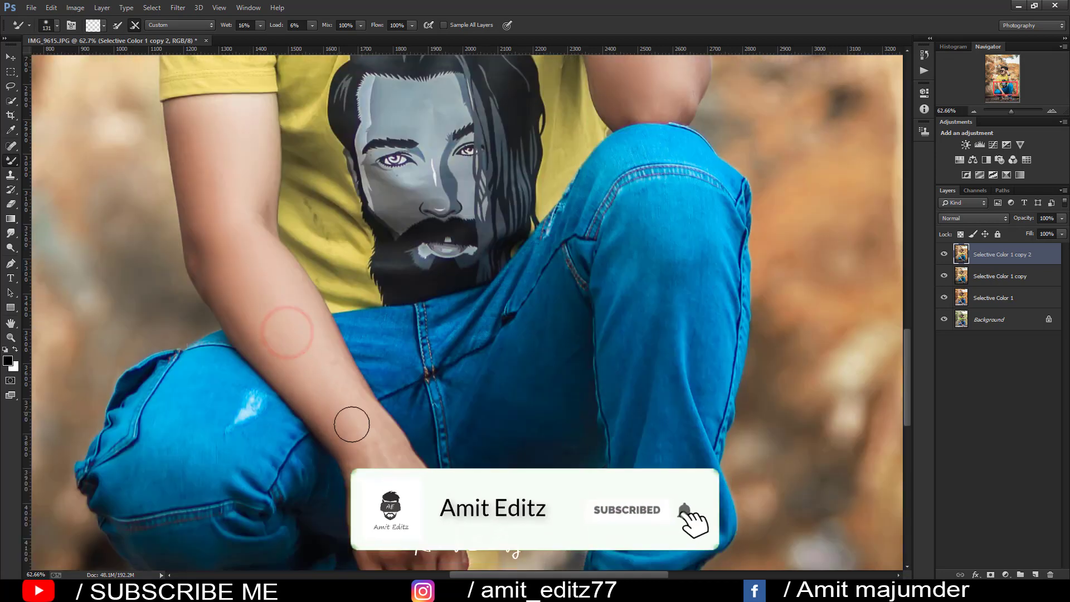
scroll(374, 430, "down", 2)
left_click(374, 412)
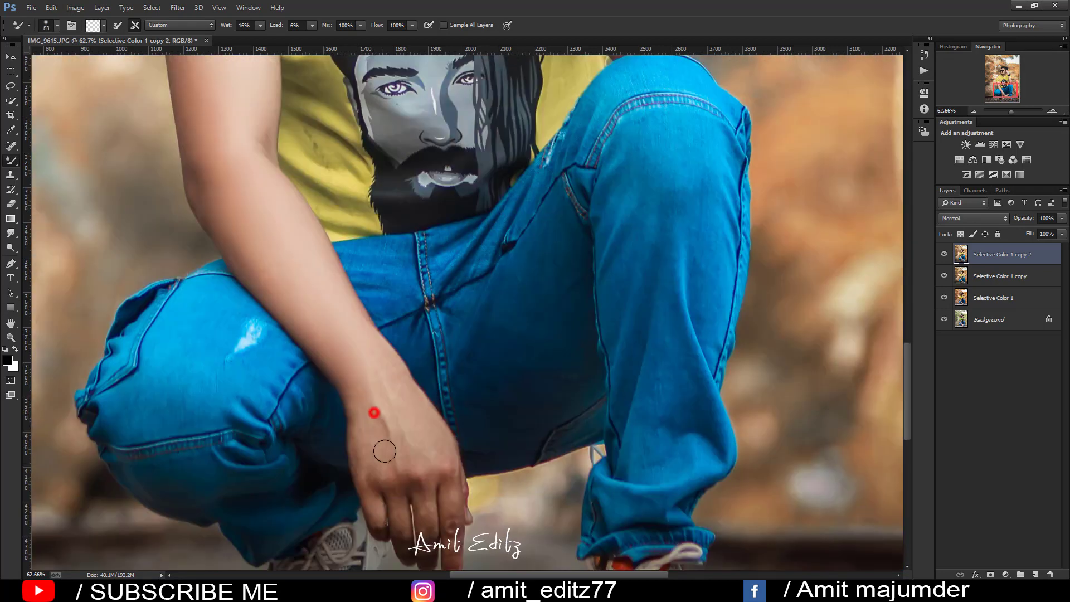
left_click(383, 484)
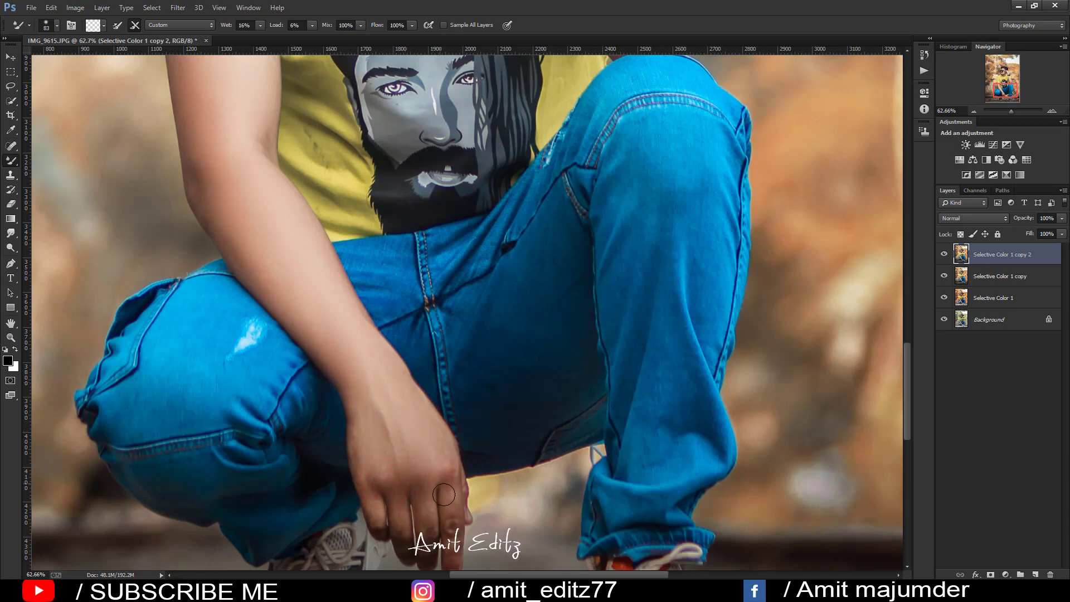
left_click(390, 442)
key("ctrl+0")
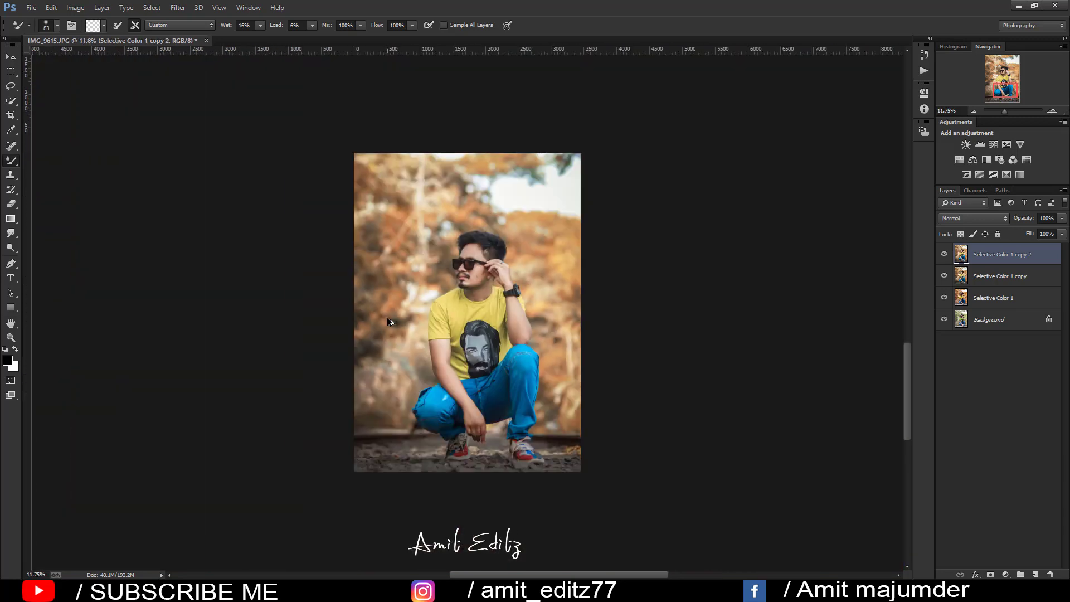
- Duplicate the top layer as Selective Color 1 copy 3 and dodge the jaw and neck at Midtones 12%
scroll(438, 259, "up", 2)
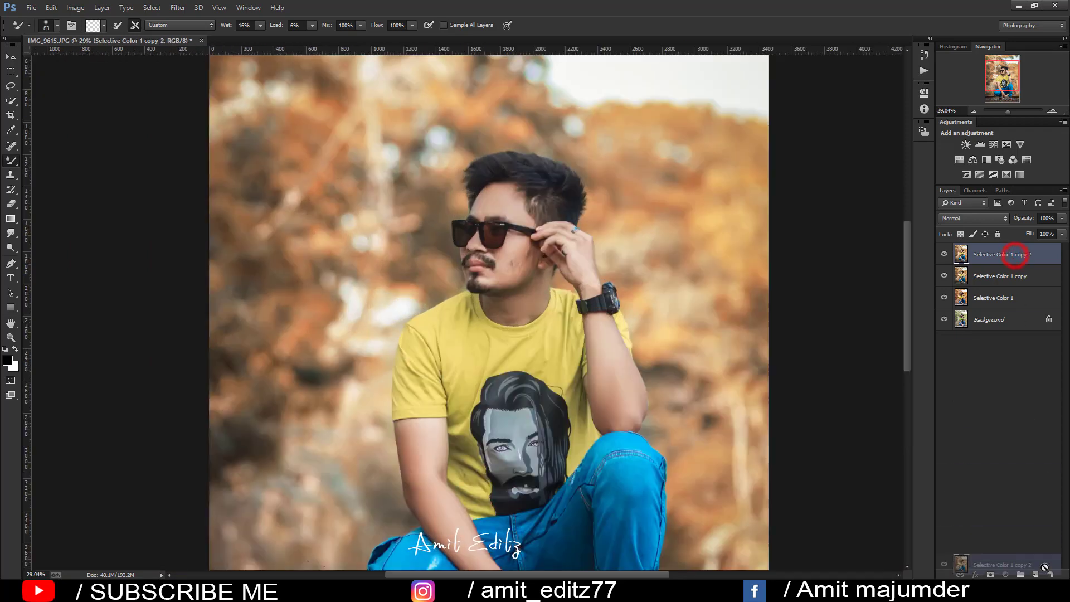
left_click_drag(1016, 258, 1035, 575)
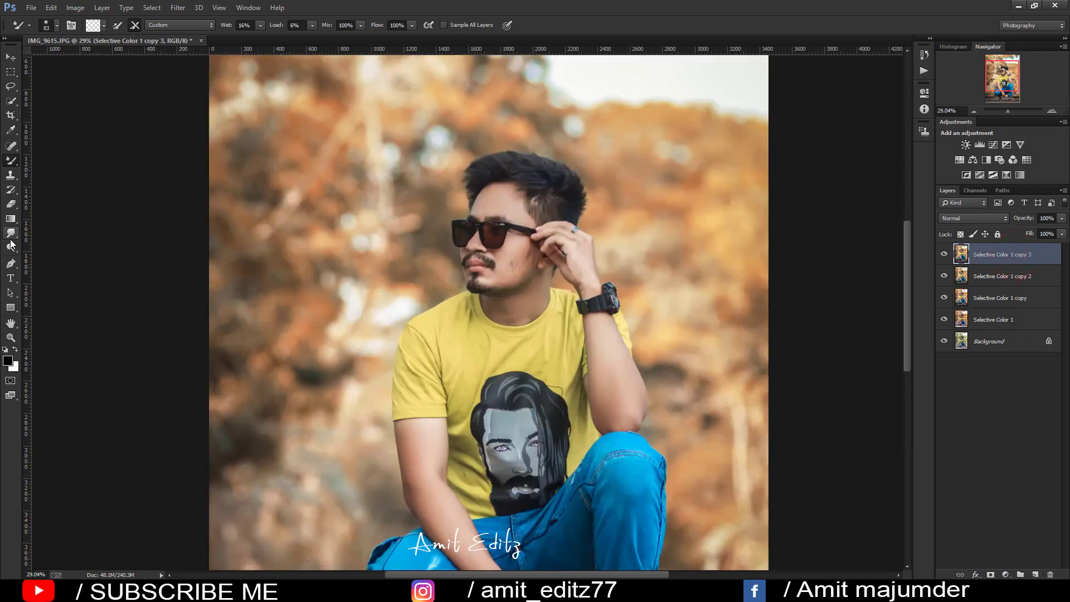
left_click(11, 245)
scroll(459, 188, "up", 2)
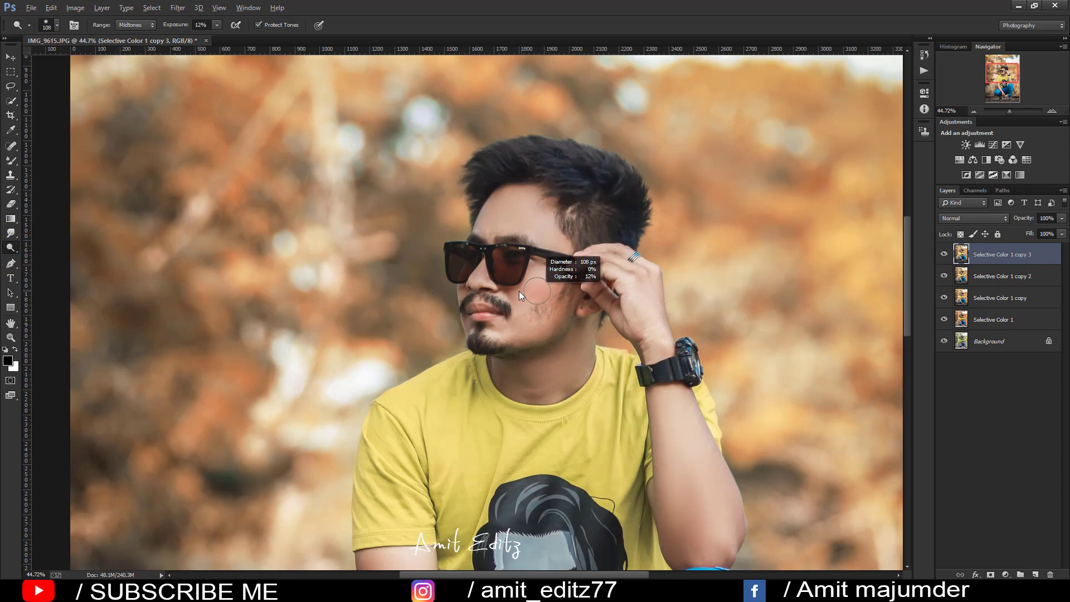
mouse_move(519, 291)
left_mouse_down()
mouse_move(564, 270)
mouse_move(455, 272)
mouse_move(485, 263)
left_mouse_up()
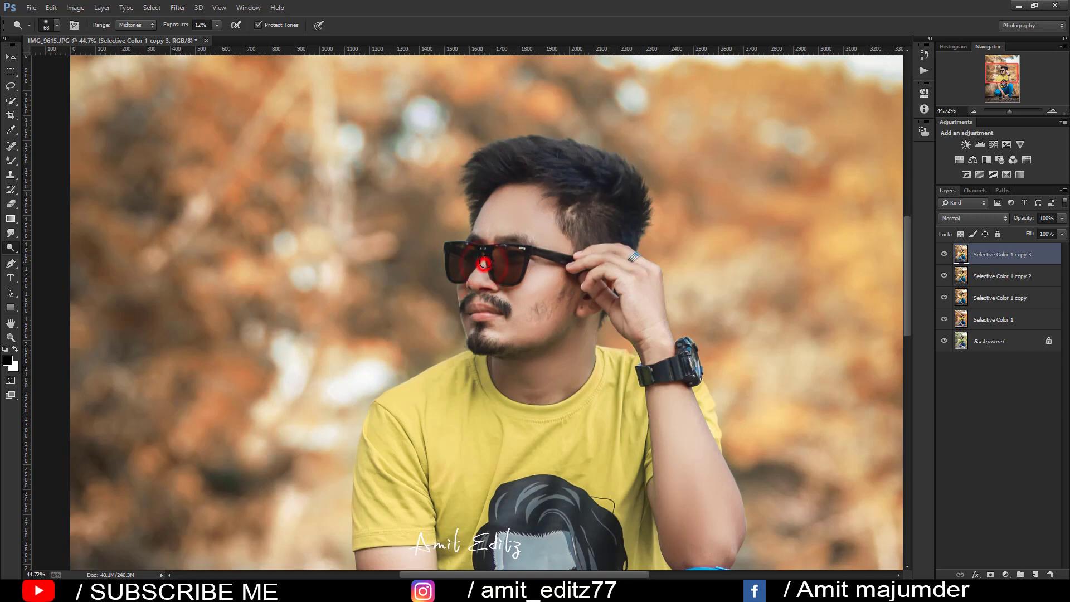
mouse_move(534, 323)
left_mouse_down()
mouse_move(591, 333)
mouse_move(565, 359)
left_mouse_up()
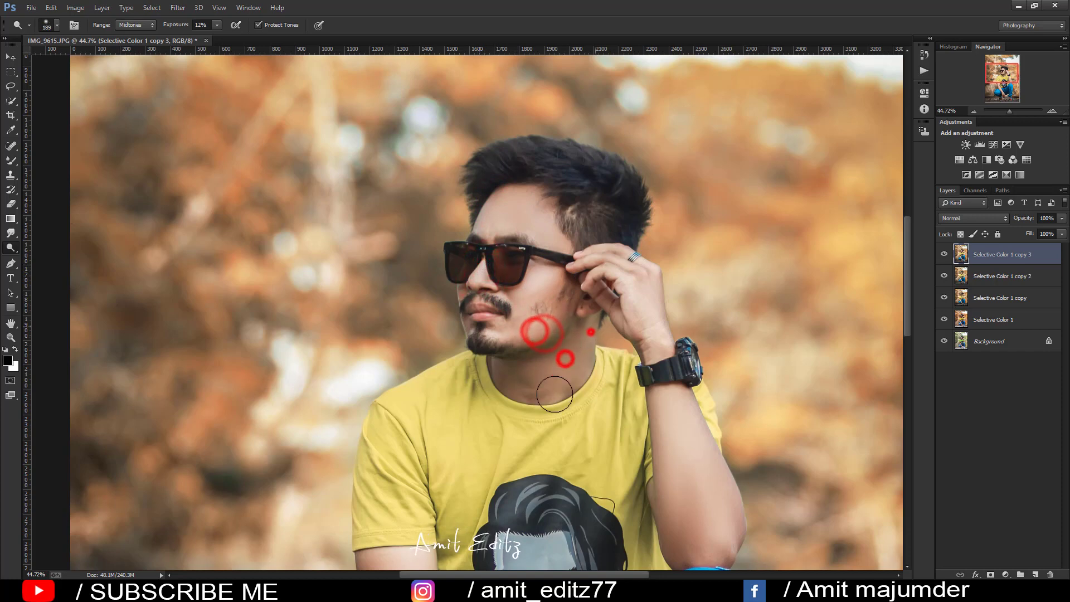
- Dodge the wrist and watch, left upper arm, jeans and the area beside the shoe
scroll(613, 307, "down", 3)
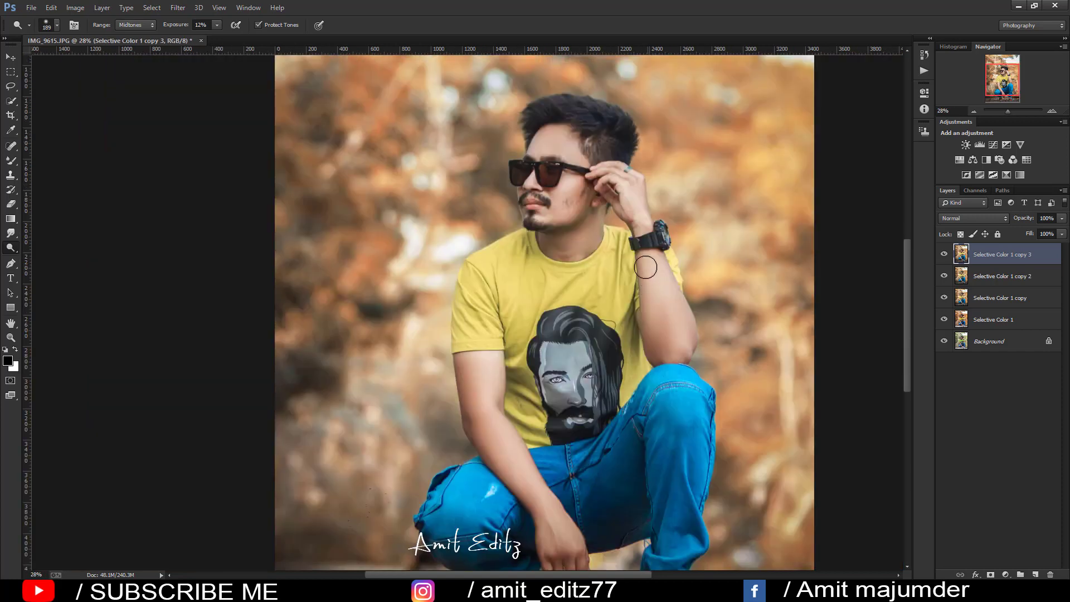
left_click_drag(642, 234, 664, 262)
left_click_drag(483, 347, 493, 413)
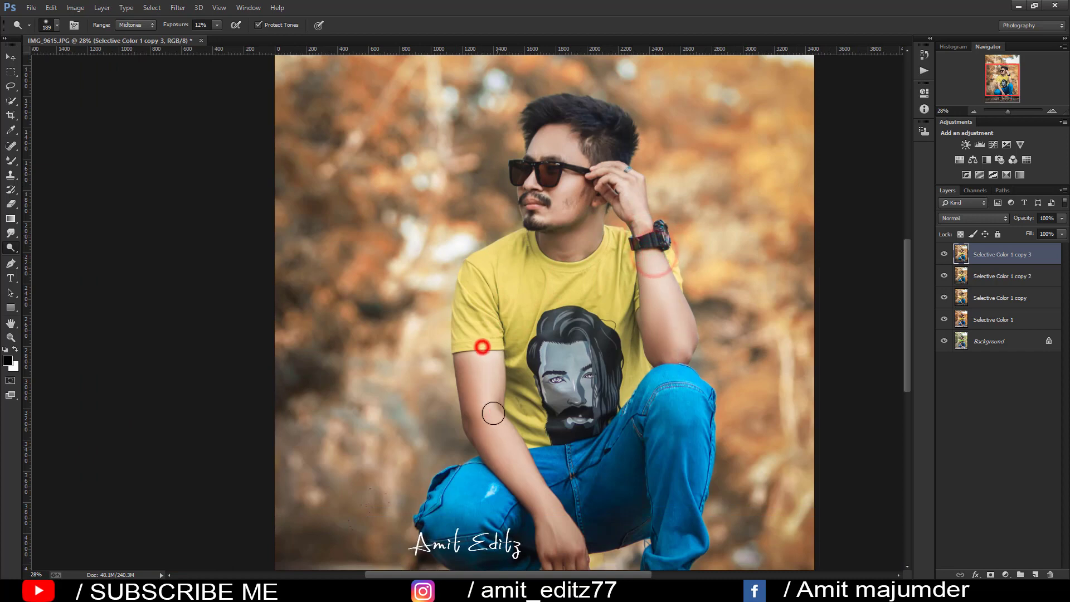
scroll(509, 441, "down", 3)
left_click_drag(696, 323, 681, 386)
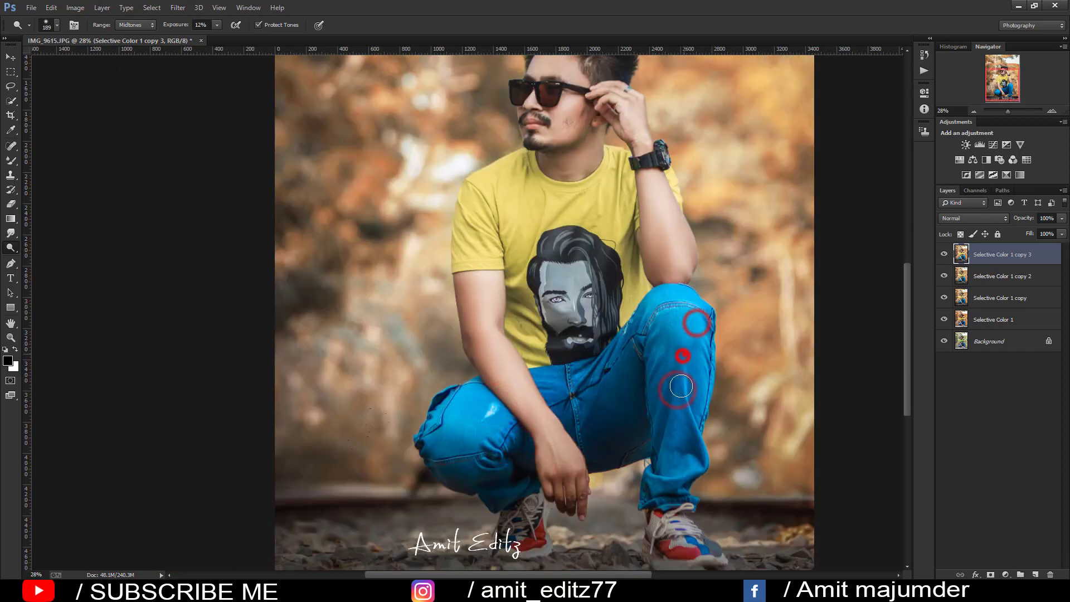
left_click_drag(456, 412, 481, 439)
left_click(518, 501)
scroll(544, 321, "down", 2)
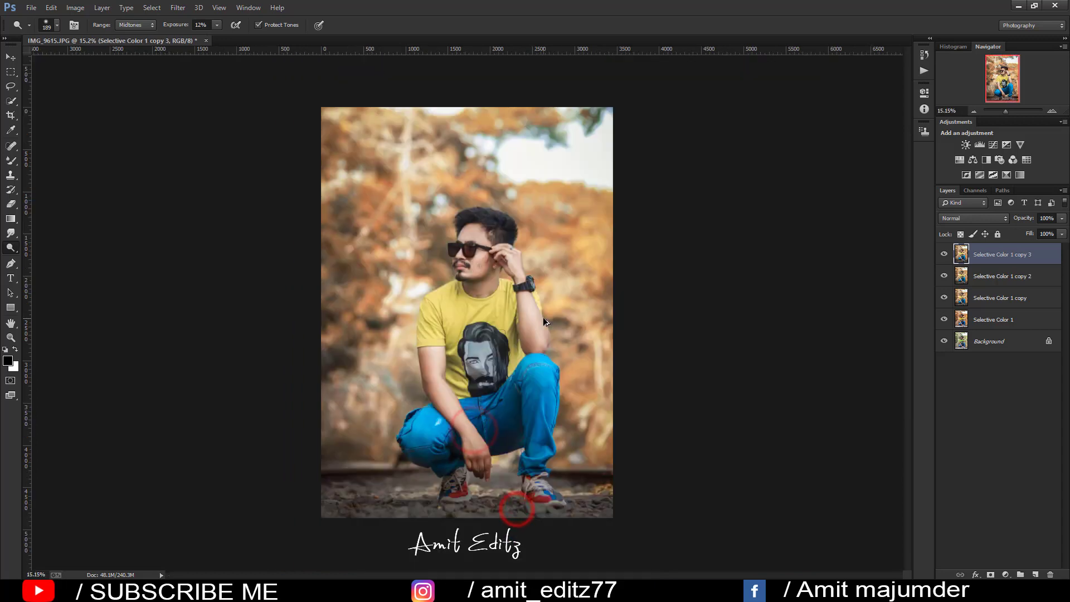
scroll(502, 209, "down", 2)
scroll(503, 209, "up", 3)
scroll(502, 210, "down", 1)
scroll(502, 210, "down", 1)
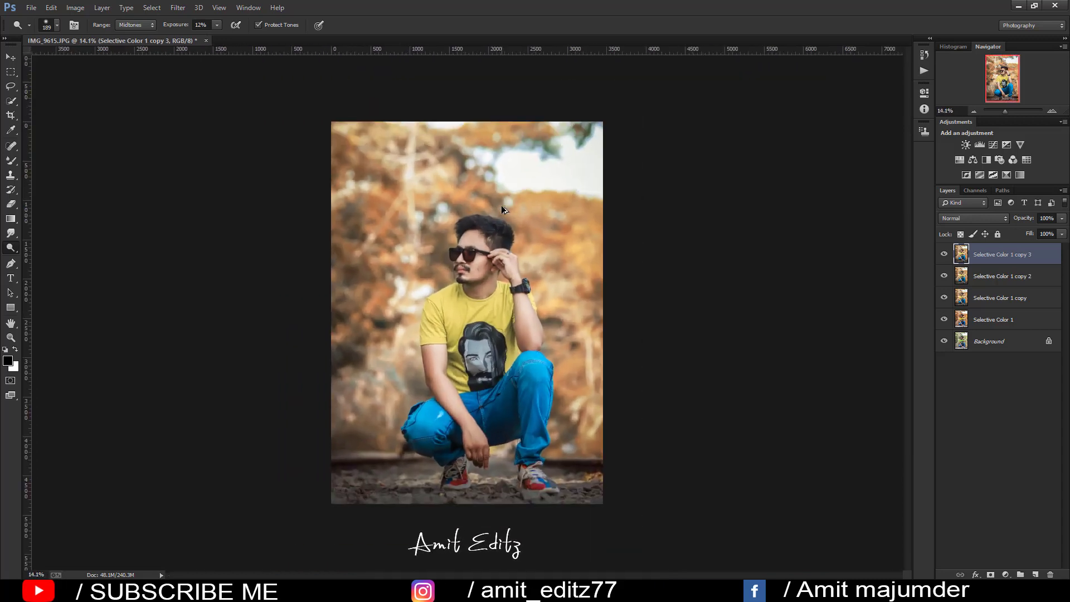
scroll(503, 210, "up", 1)
left_click(9, 56)
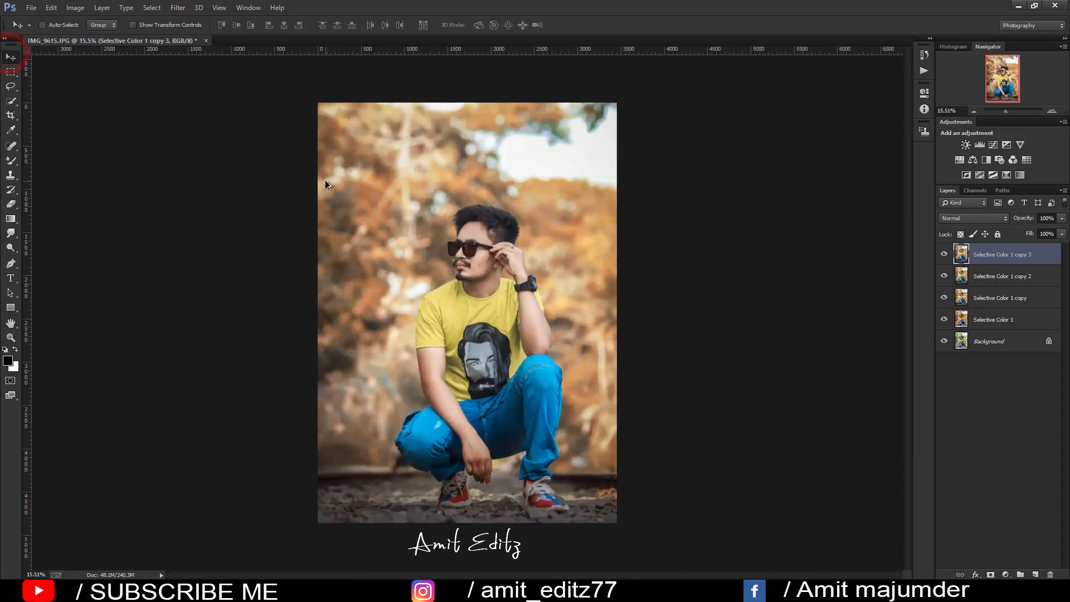
- Merge all the Selective Color layers into a single layer
scroll(327, 184, "up", 1)
scroll(327, 184, "down", 2)
scroll(327, 184, "down", 1)
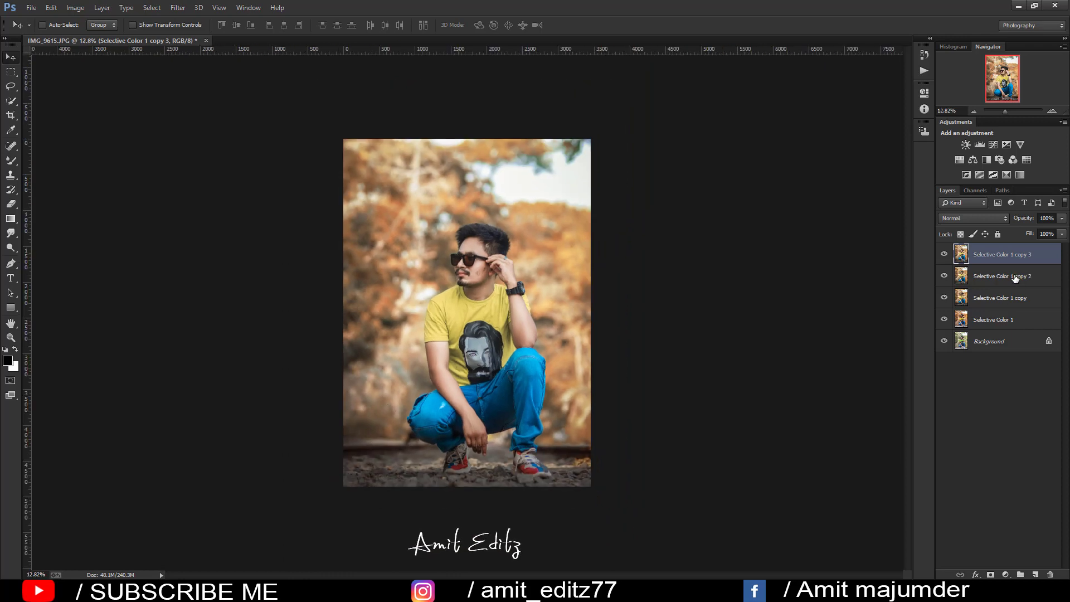
left_click(1015, 278, "shift")
left_click(1010, 316, "shift")
right_click(1011, 315)
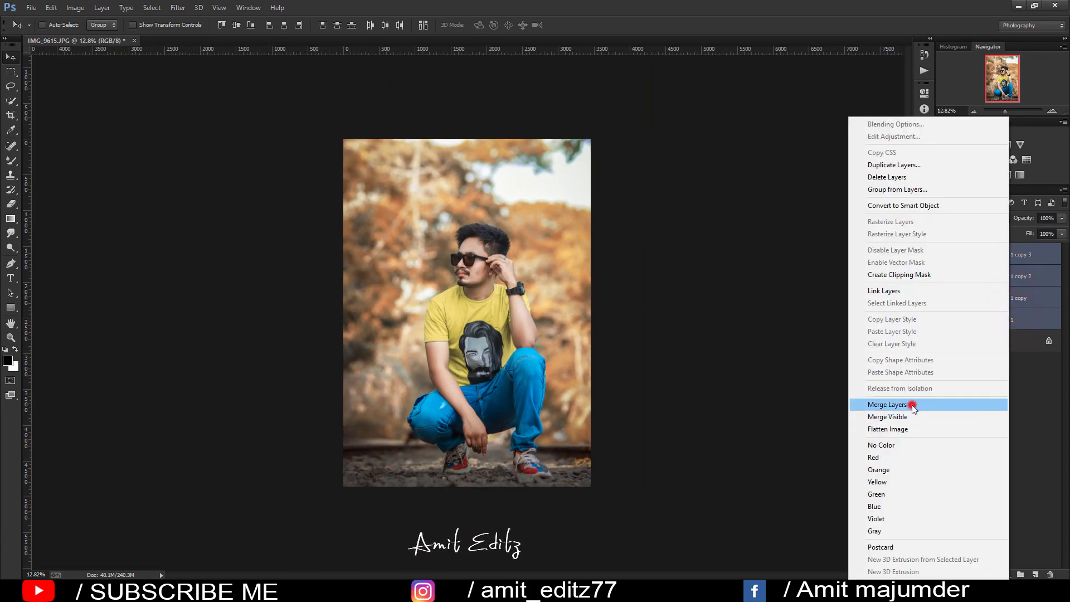
left_click(913, 406)
scroll(883, 273, "up", 1)
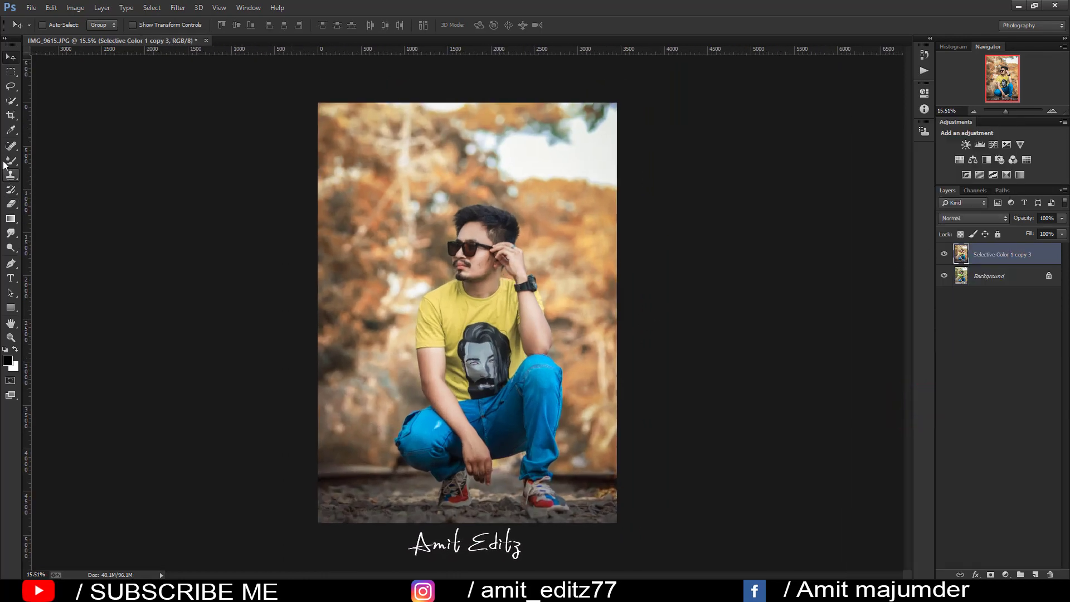
- Pick the V logo brush preset and stamp a small white V beside the man's shoulder
left_click(11, 148)
left_click(10, 161)
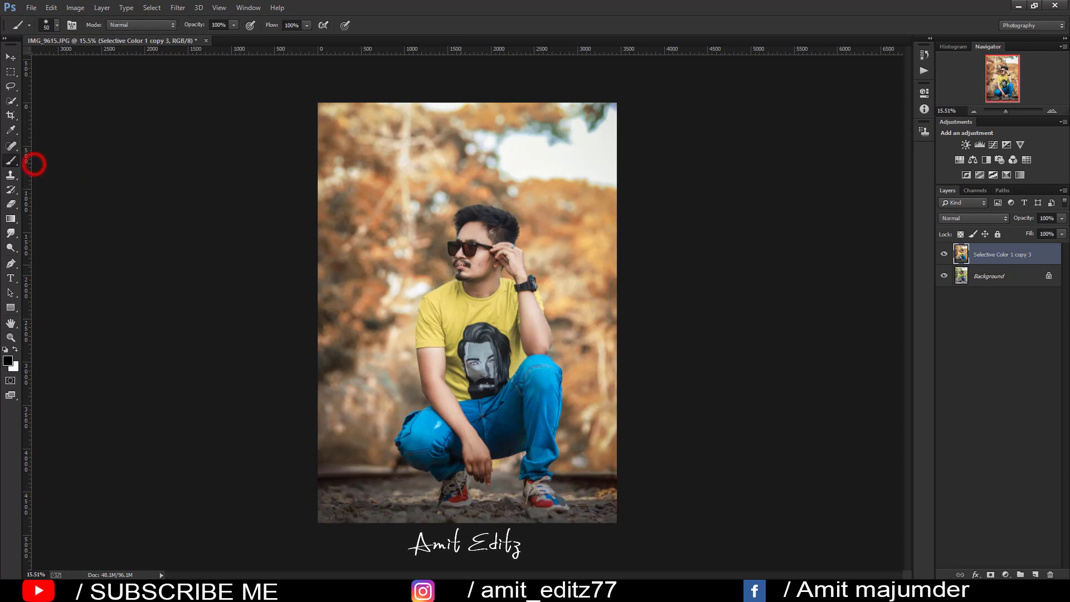
right_click(569, 455)
double_click(587, 463)
right_click(365, 305)
left_click(446, 412)
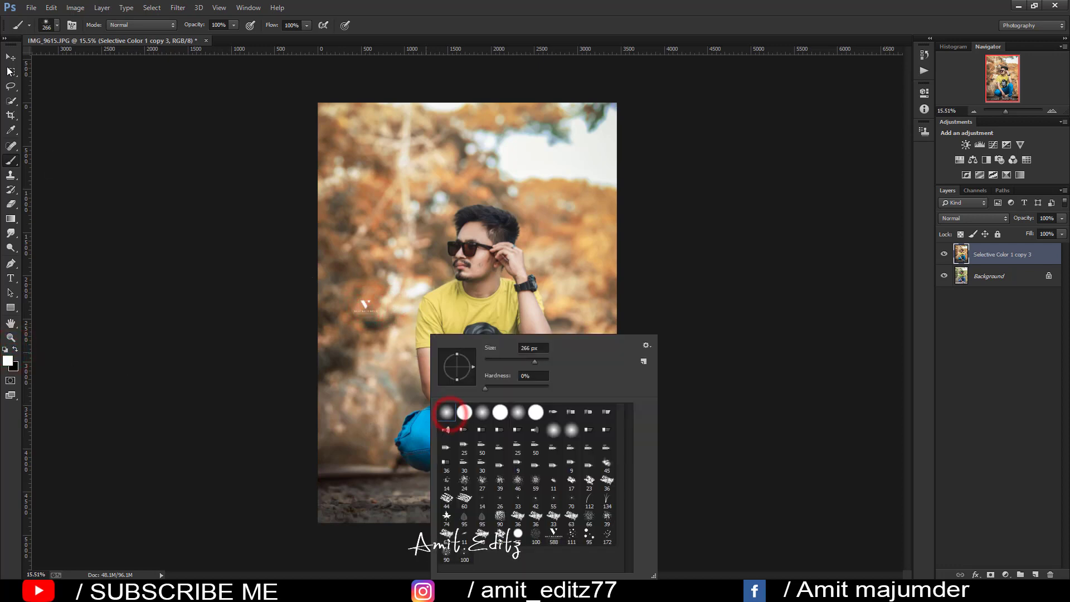
- Fit the photo on screen and toggle the merged graded layer to compare before and after
left_click(10, 56)
key("ctrl+0")
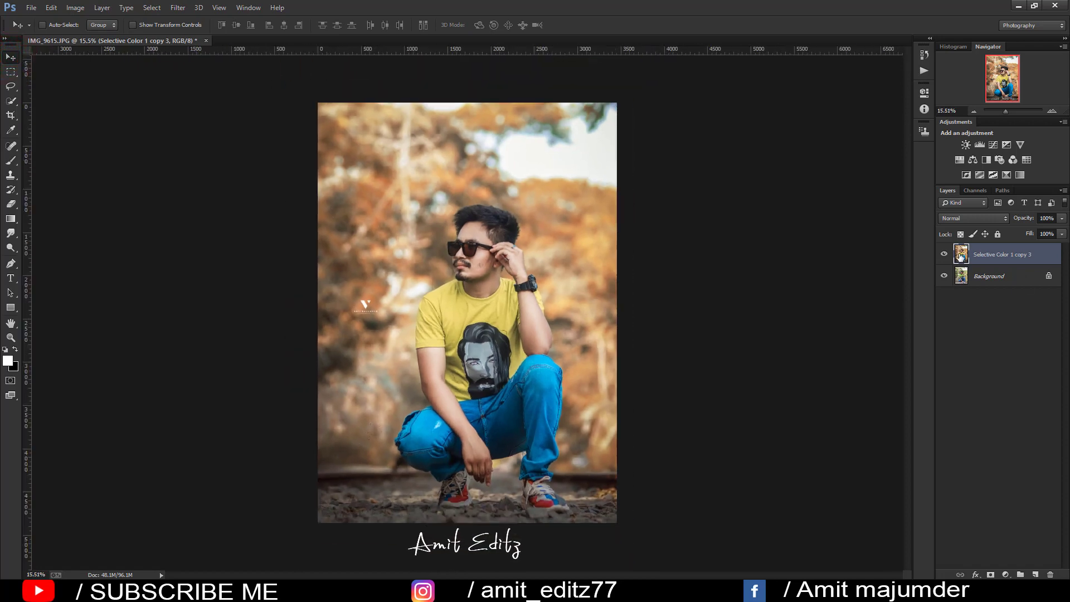
left_click(944, 254)
left_click(944, 254)
left_click(944, 254)
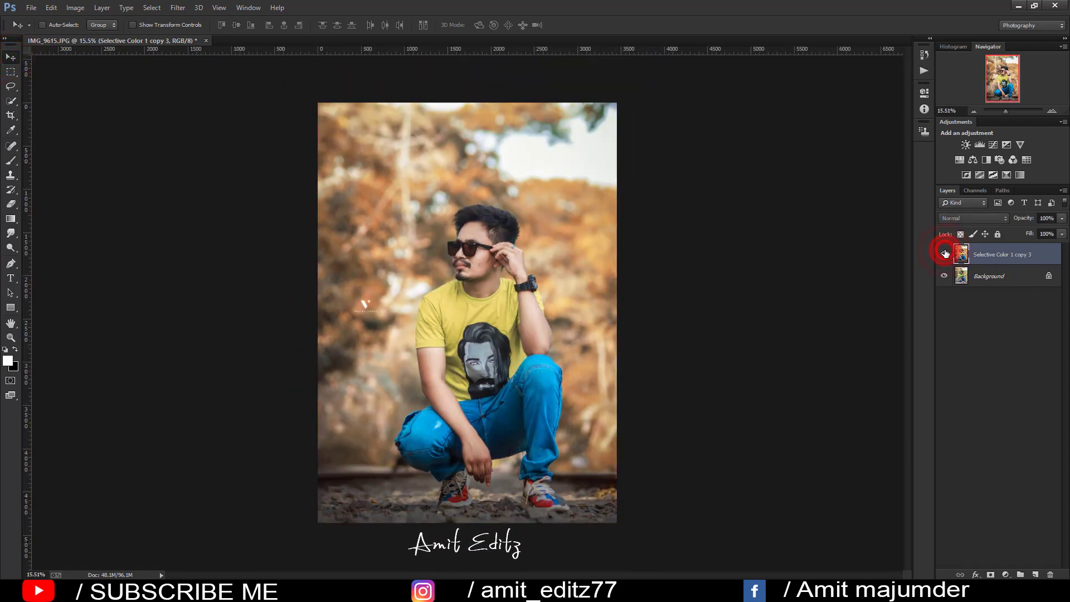
left_click(944, 254)
key("ctrl+0")
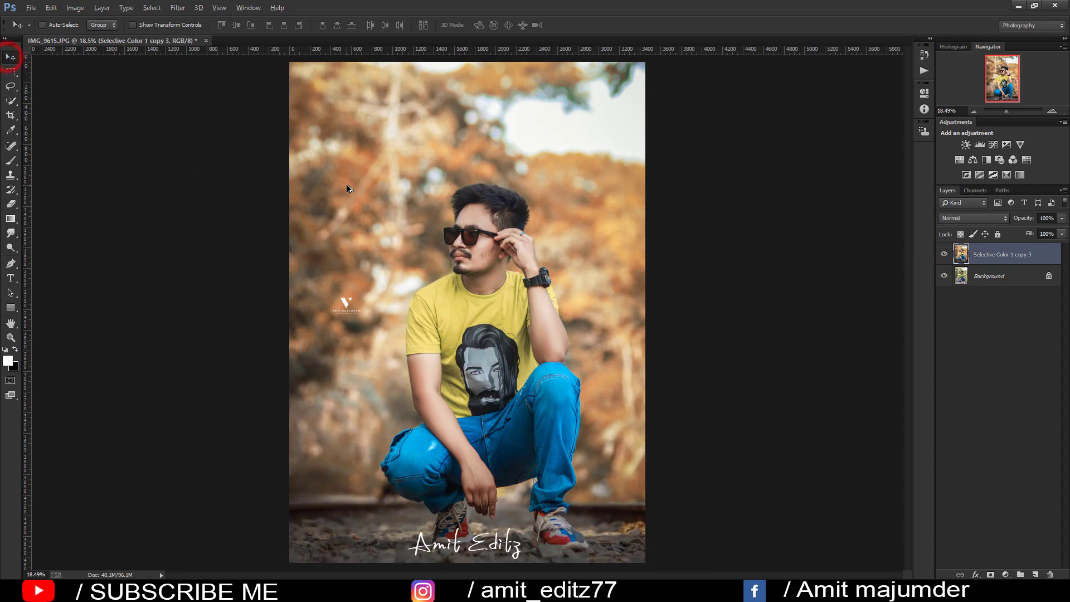
scroll(346, 188, "down", 2)
left_click(9, 218)
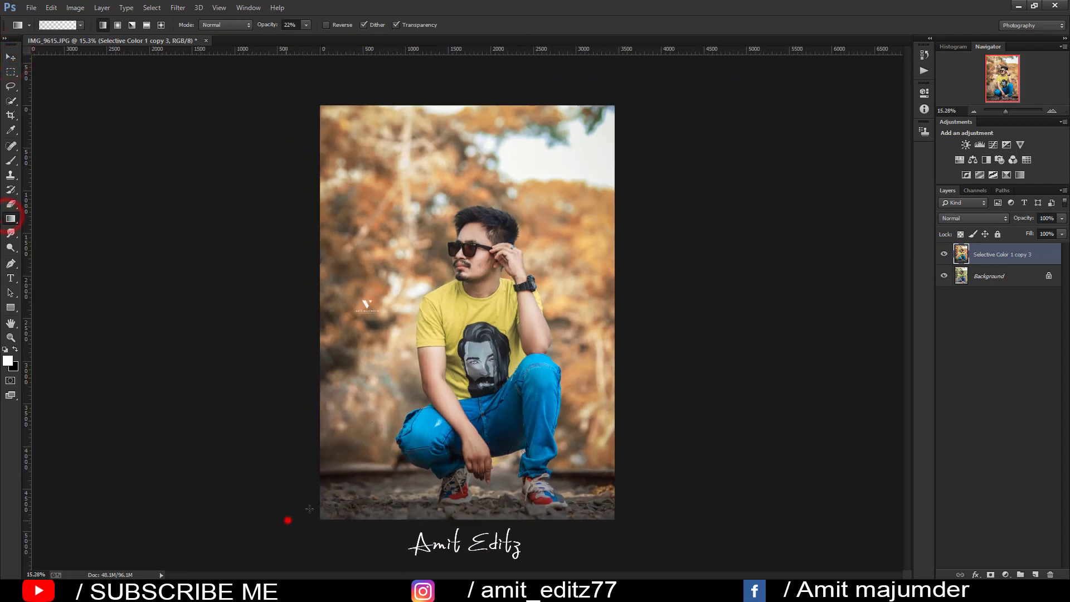
left_click(286, 518)
left_click(383, 538)
left_click(609, 543)
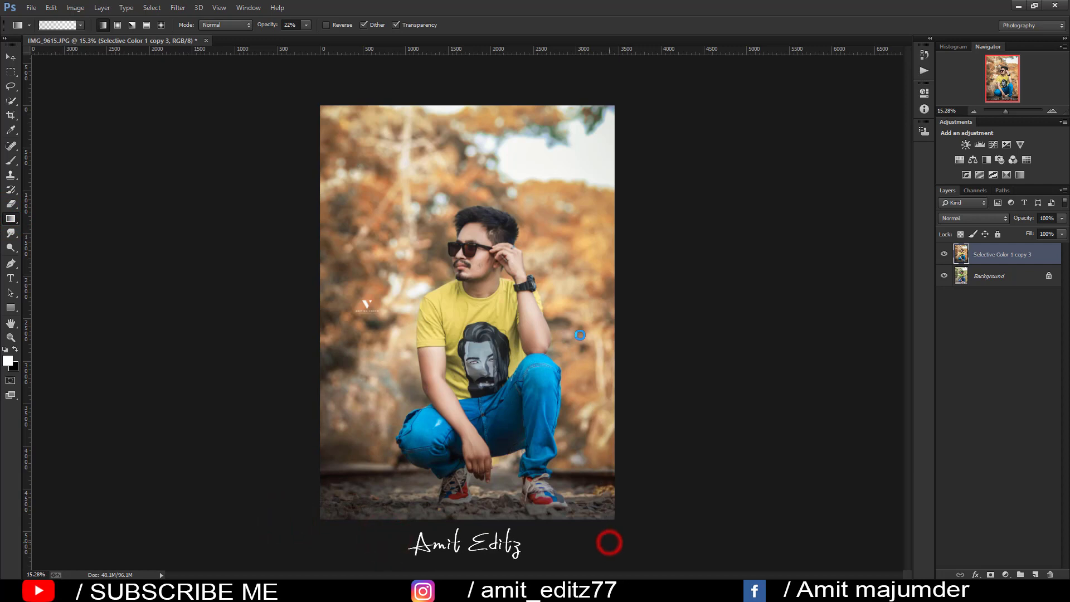
scroll(581, 334, "down", 1)
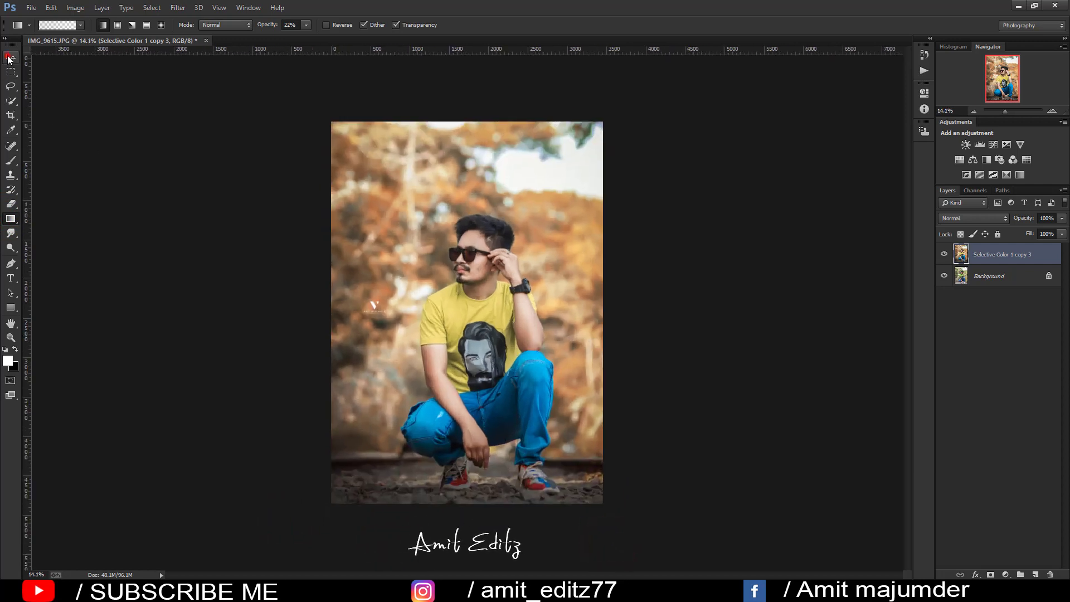
left_click(9, 57)
scroll(177, 170, "down", 1)
scroll(177, 170, "up", 2)
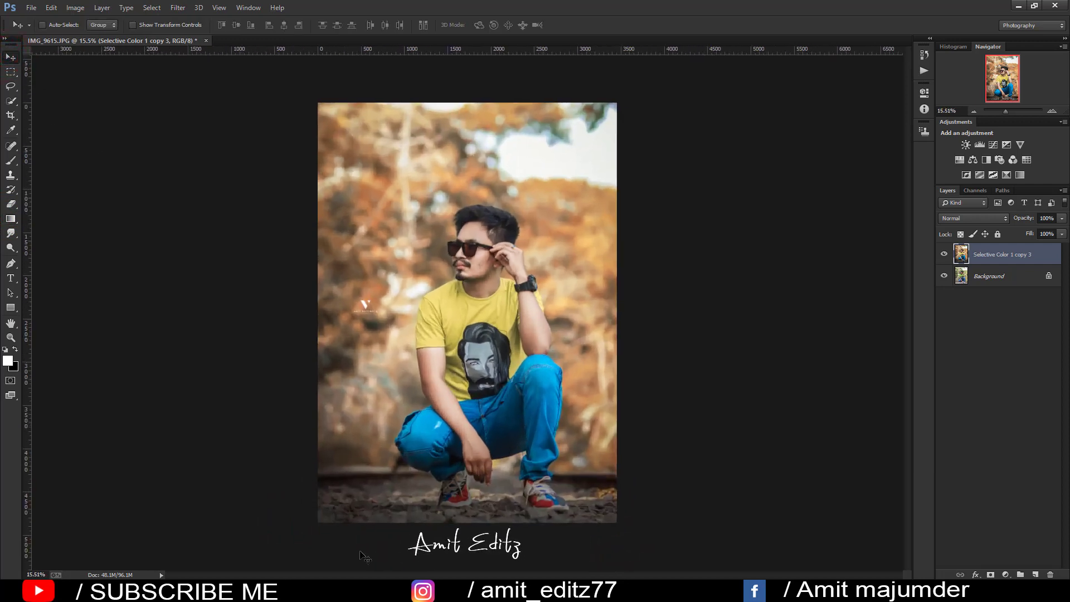